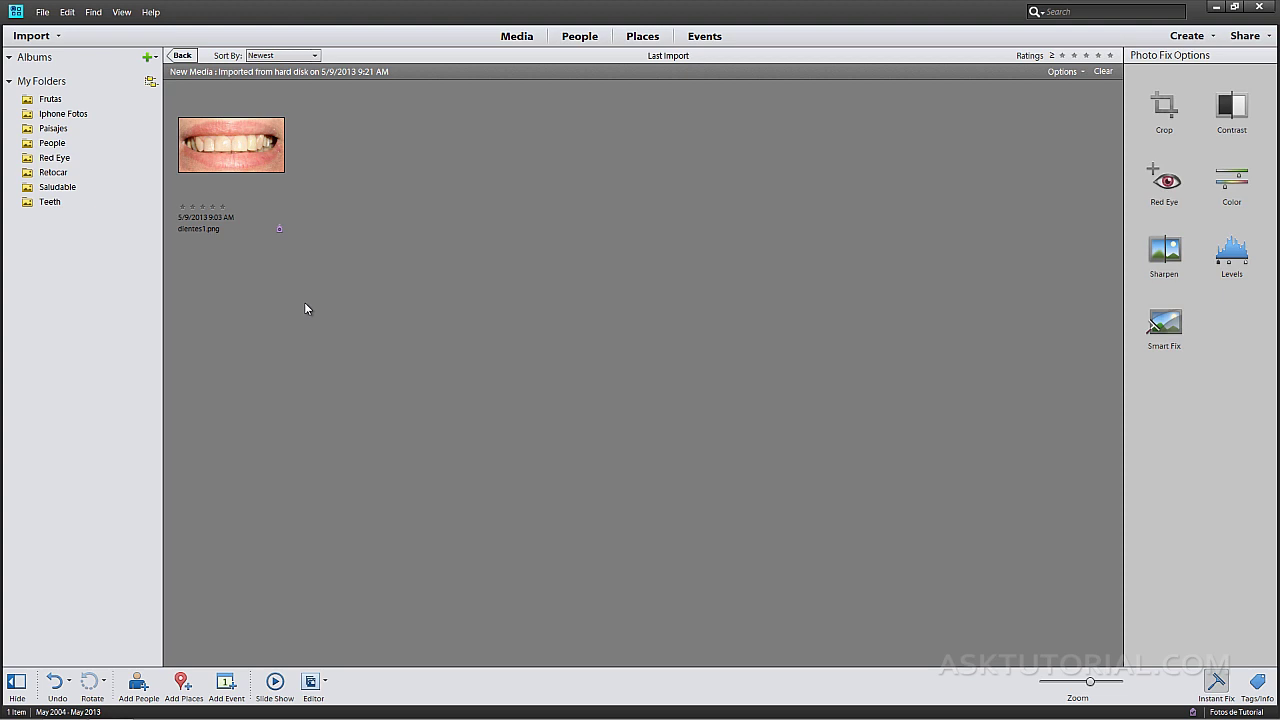
Open dientes1.png in the photo editor and apply a small Whiten Teeth stroke to the left front tooth
{"action": "left_click", "coordinate": [244, 148]}
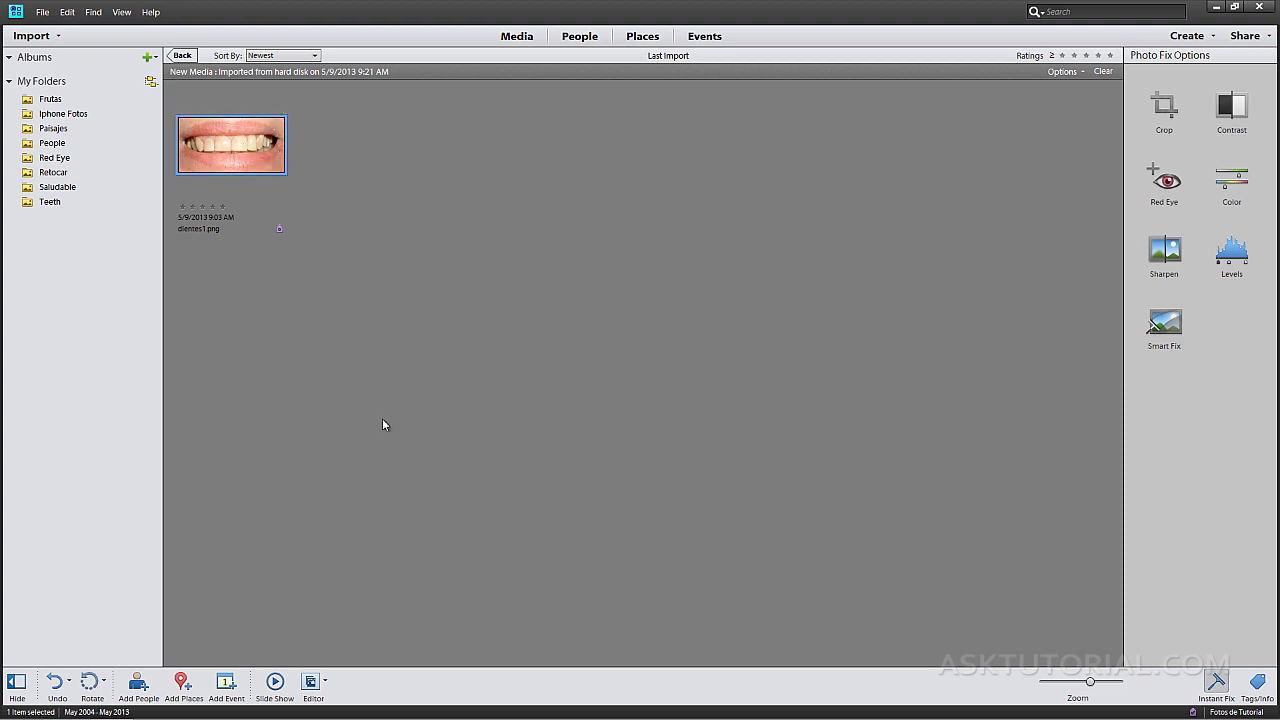
{"action": "left_click", "coordinate": [310, 683]}
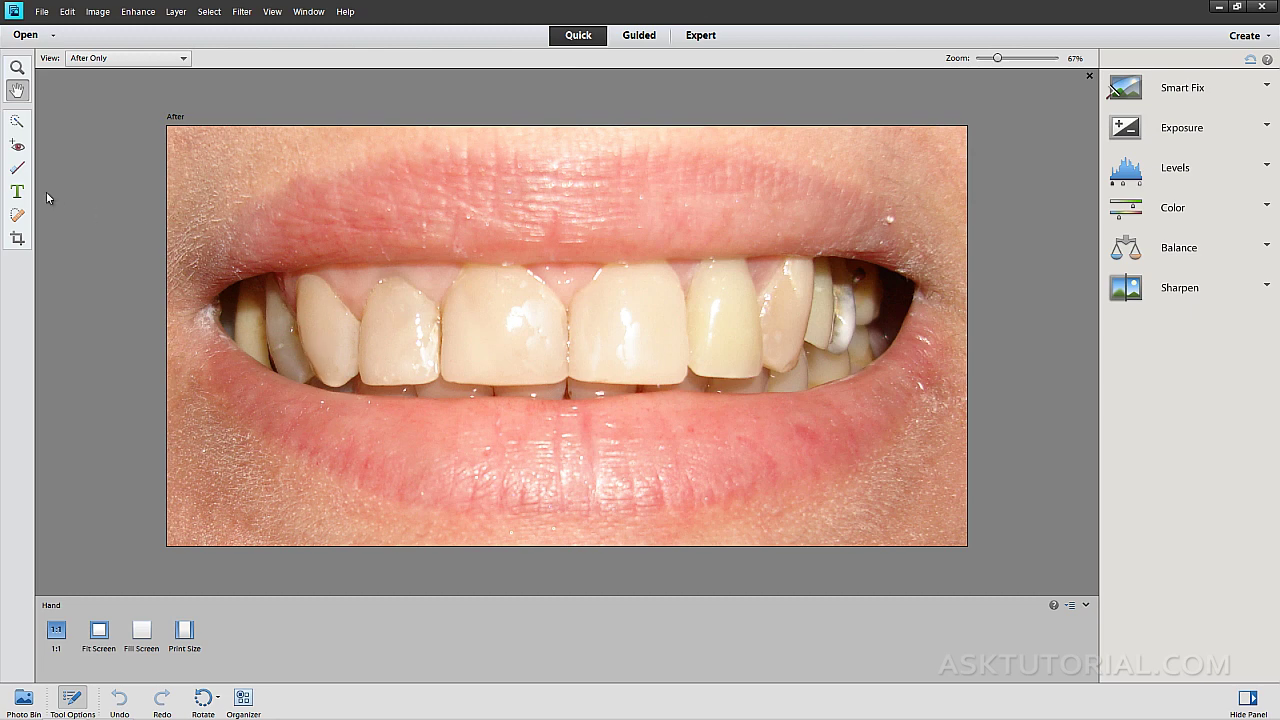
{"action": "left_click", "coordinate": [18, 170]}
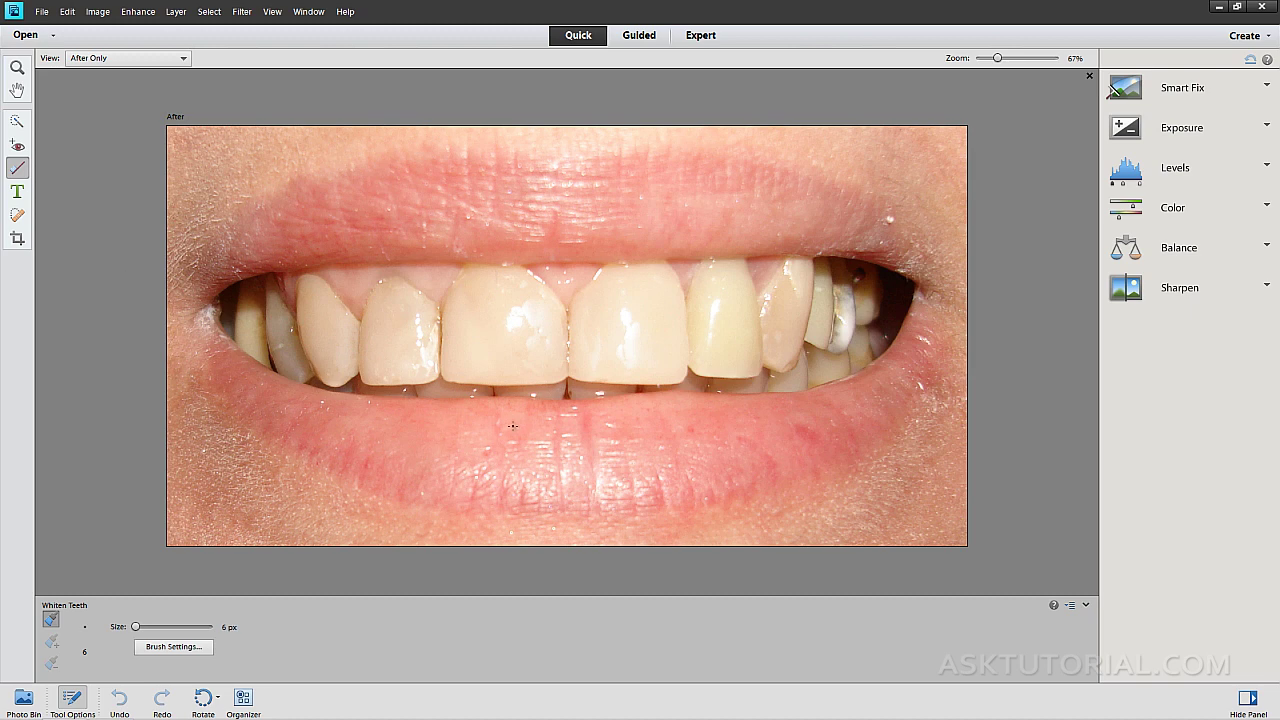
{"action": "left_click", "coordinate": [471, 308]}
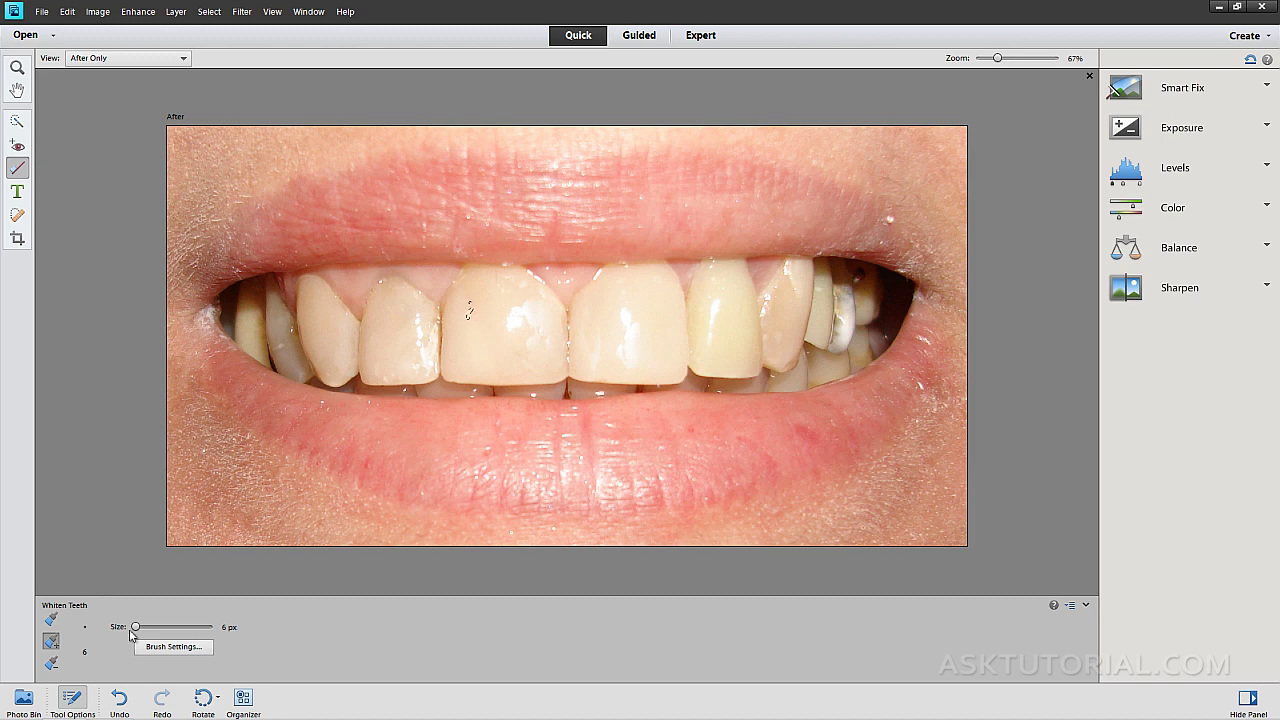
Set the Whiten Teeth brush size to 50 px and brush over the left front tooth to whiten all of it
{"action": "left_click_drag", "start_coordinate": [137, 627], "coordinate": [142, 627]}
{"action": "key", "text": "bracketright"}
{"action": "key", "text": "bracketright"}
{"action": "key", "text": "bracketright"}
{"action": "key", "text": "bracketright"}
{"action": "key", "text": "bracketright"}
{"action": "key", "text": "bracketright"}
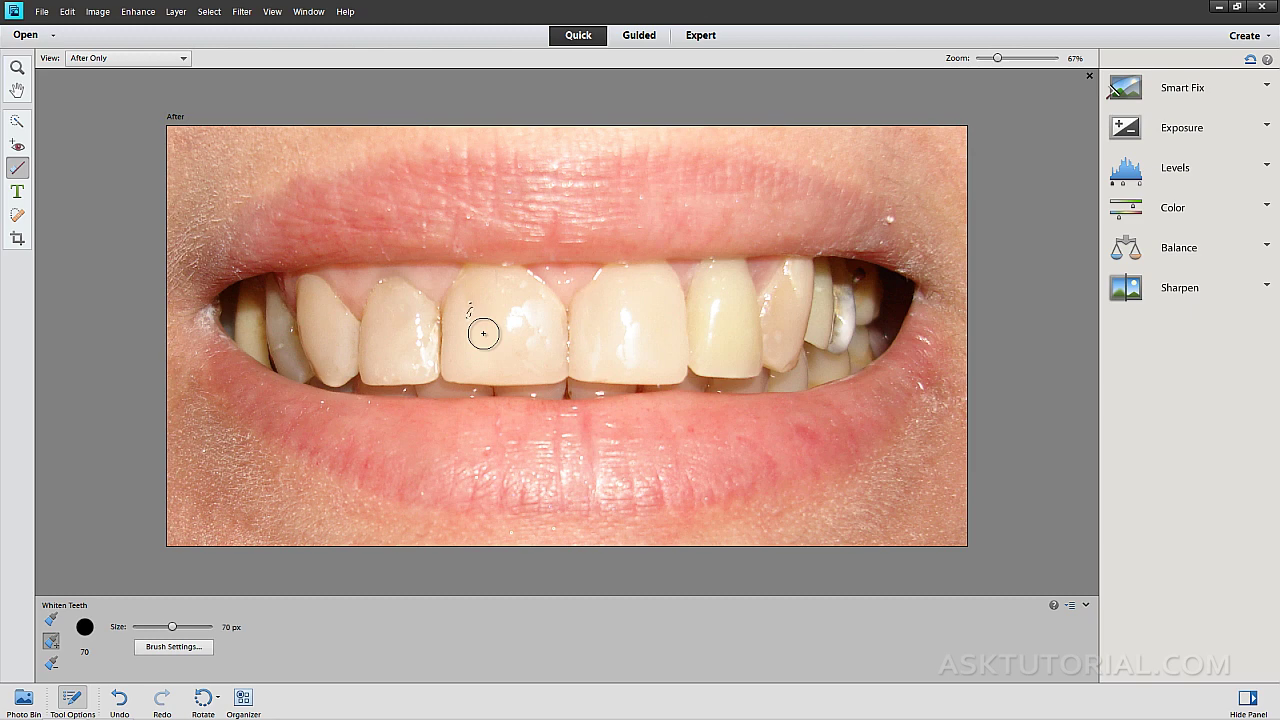
{"action": "key", "text": "bracketright"}
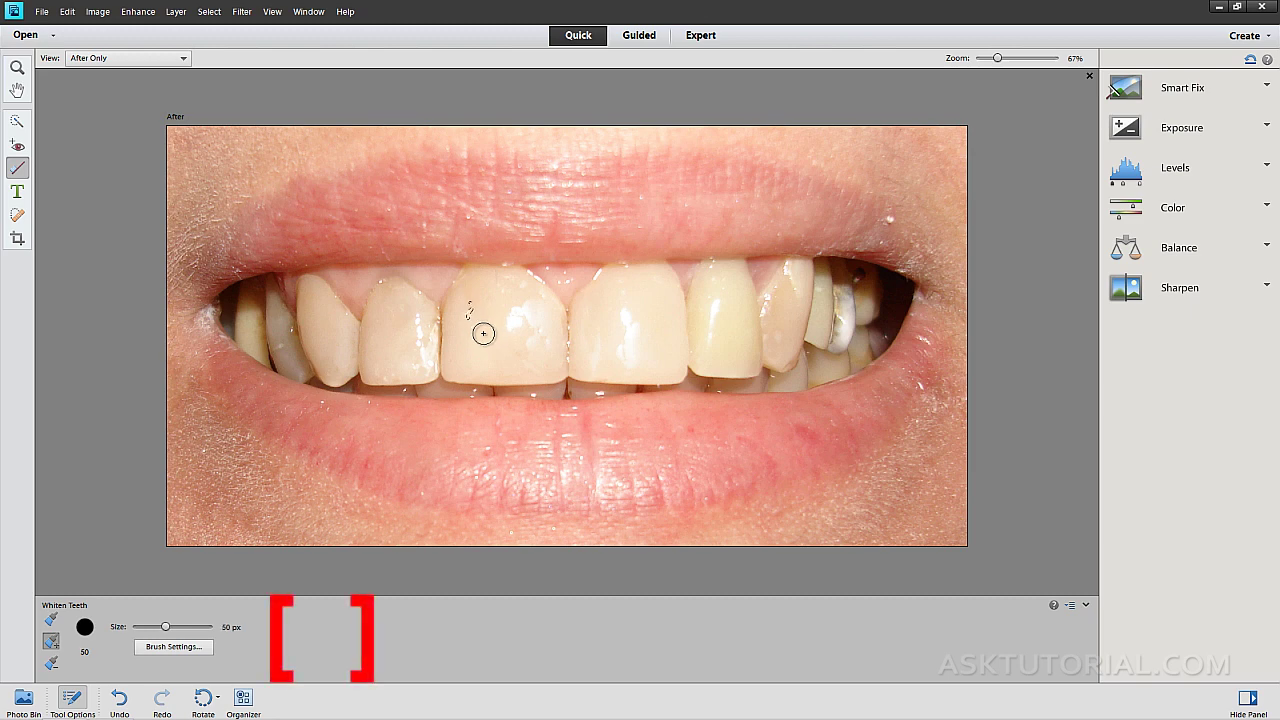
{"action": "key", "text": "bracketleft"}
{"action": "key", "text": "bracketleft"}
{"action": "key", "text": "bracketleft"}
{"action": "key", "text": "bracketleft"}
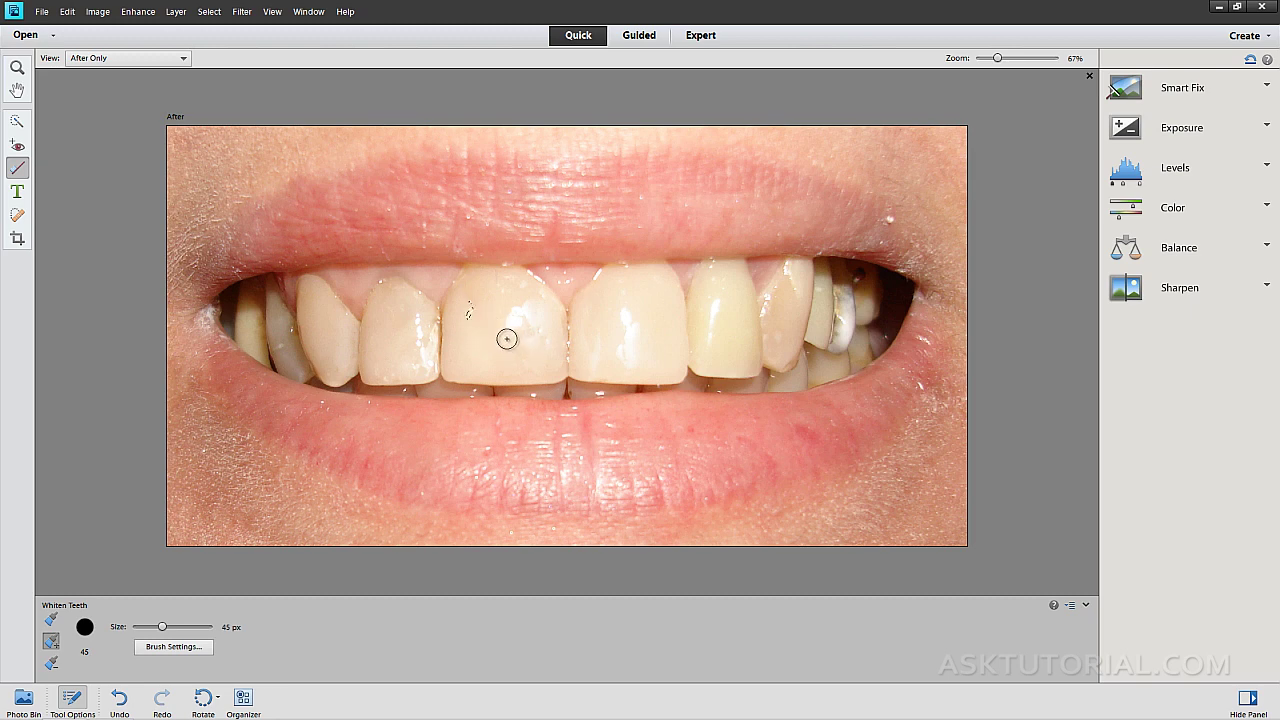
{"action": "key", "text": "bracketright"}
{"action": "left_click_drag", "start_coordinate": [466, 309], "coordinate": [463, 342]}
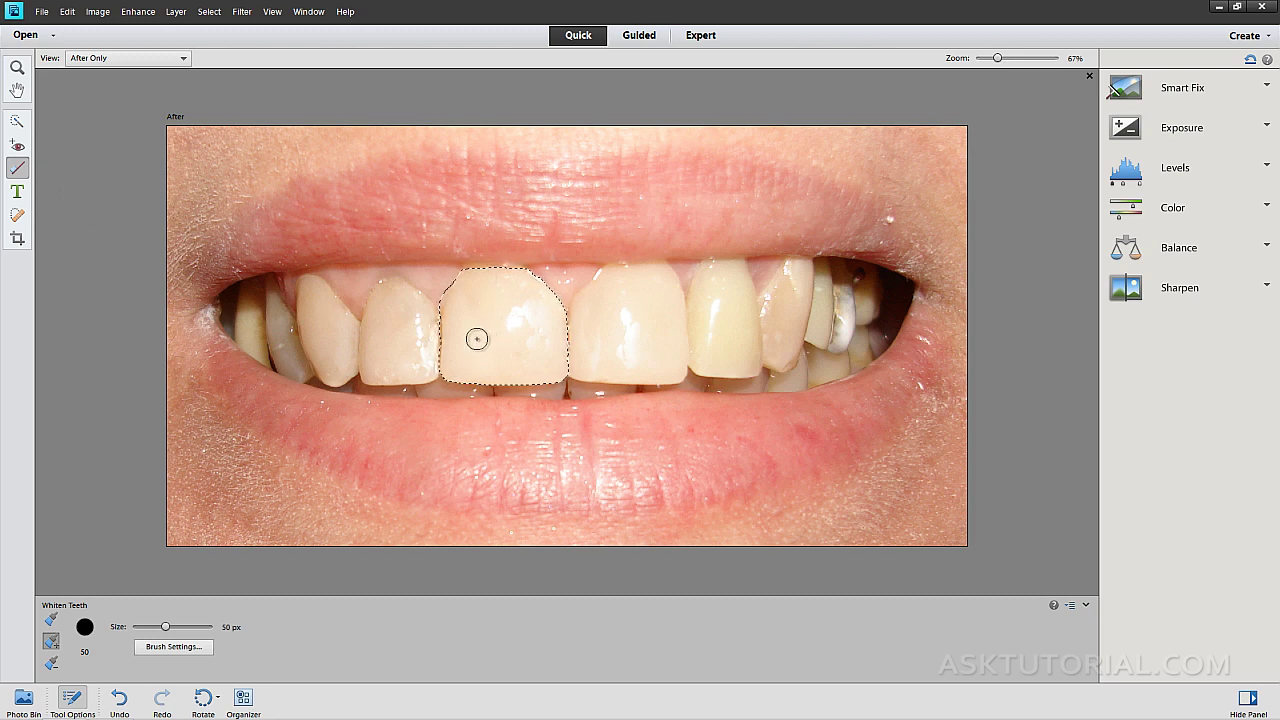
Make a new whitening selection on the right front tooth and add the three neighbouring teeth to its left
{"action": "left_click", "coordinate": [52, 621]}
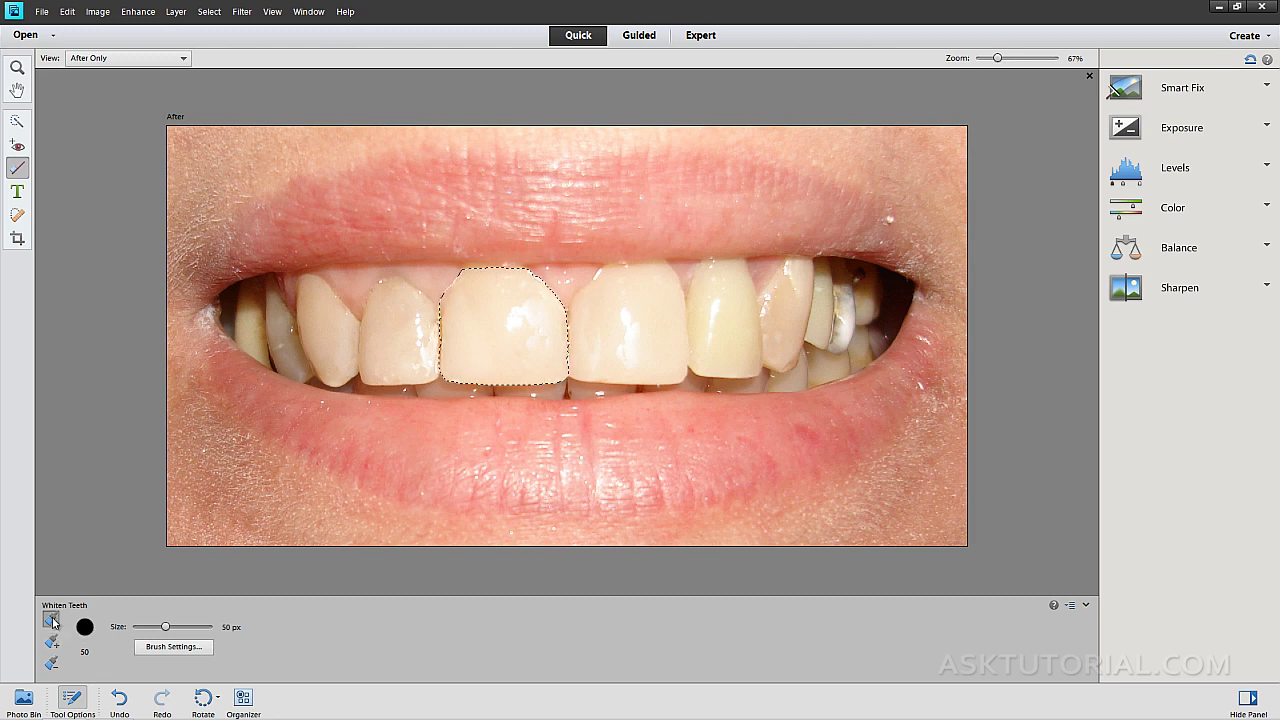
{"action": "left_click", "coordinate": [622, 284]}
{"action": "key", "text": "shift"}
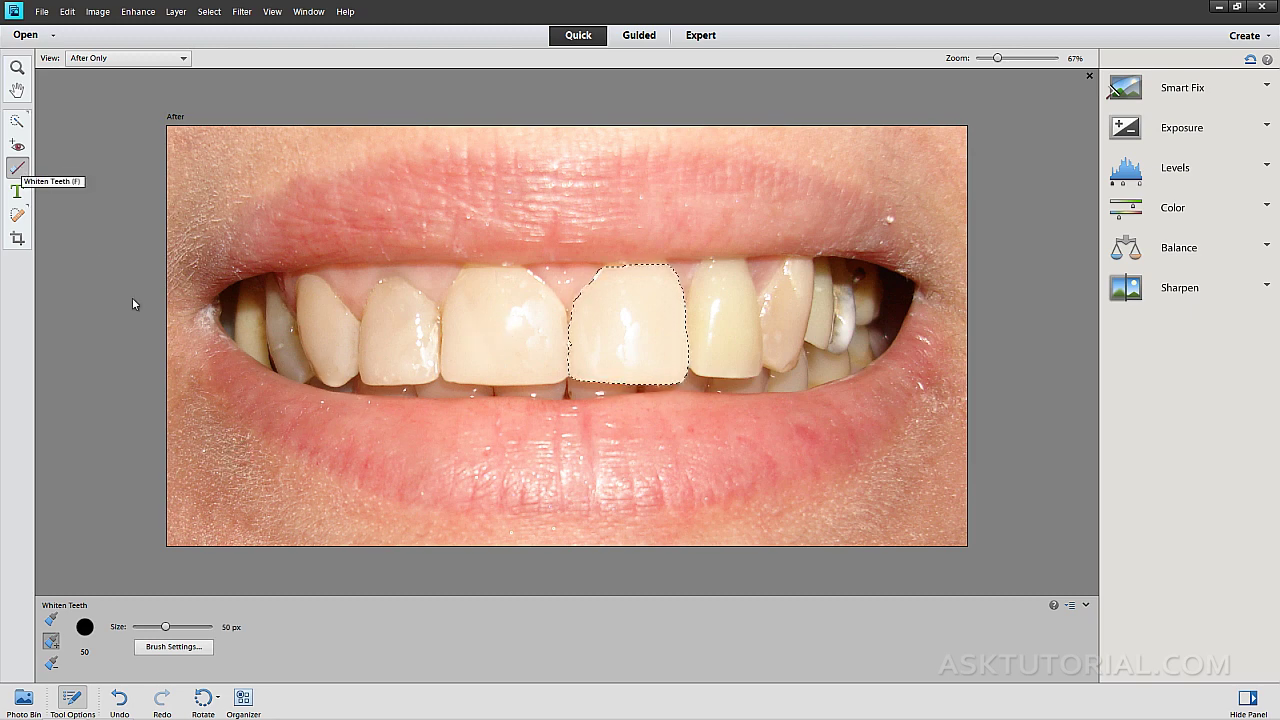
{"action": "left_click", "coordinate": [51, 641]}
{"action": "left_click", "coordinate": [388, 303]}
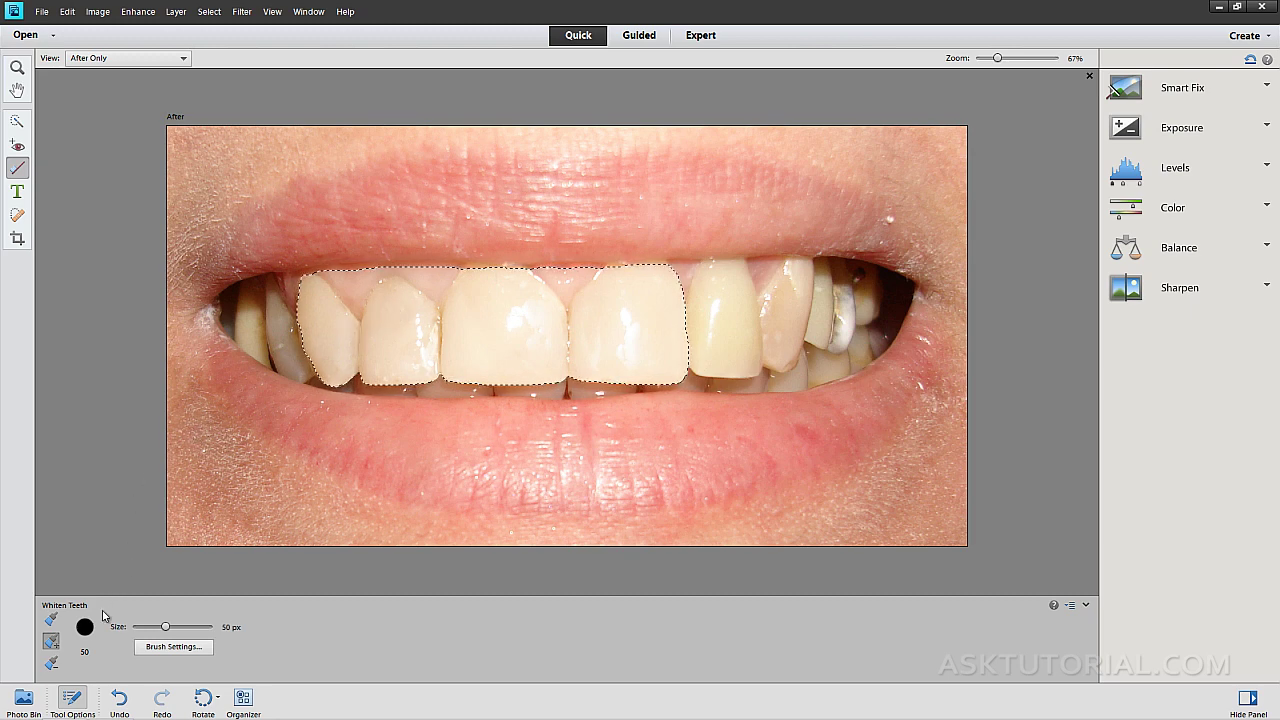
Subtract the gums above the teeth from the whitening selection with a 30 px brush, and deselect
{"action": "left_click", "coordinate": [51, 665]}
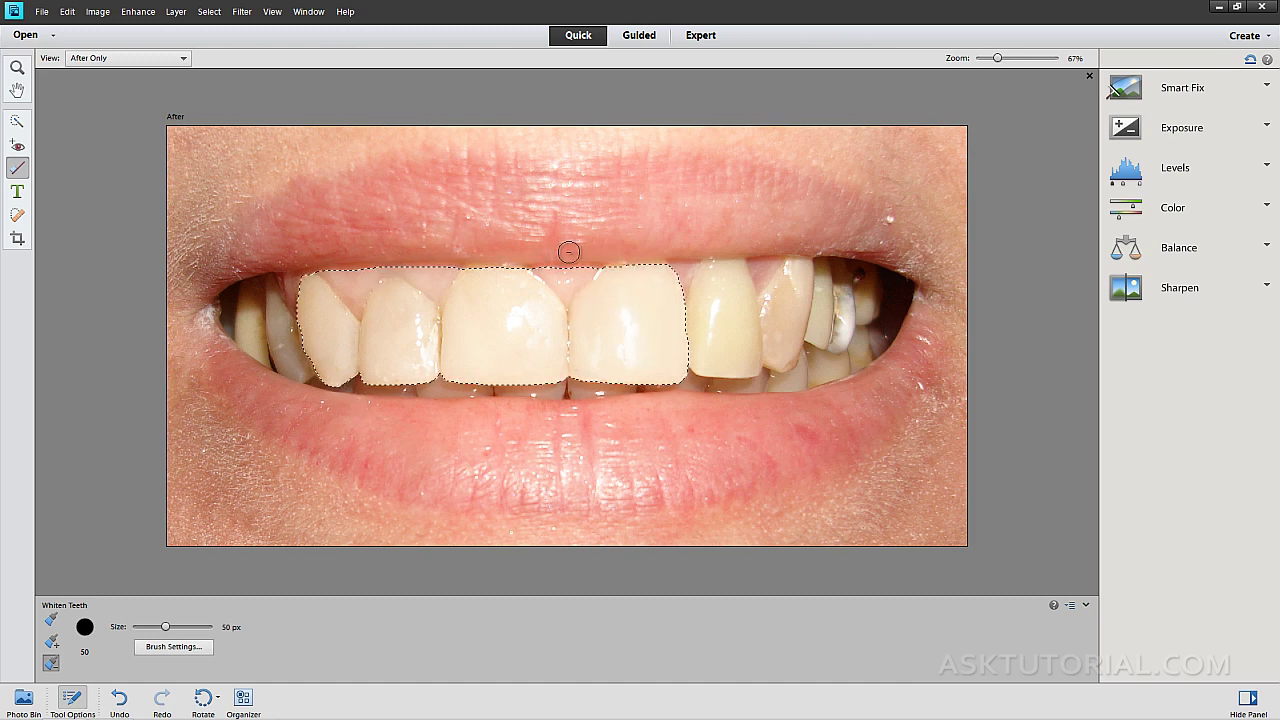
{"action": "key", "text": "bracketleft"}
{"action": "key", "text": "bracketleft"}
{"action": "key", "text": "bracketleft"}
{"action": "key", "text": "bracketleft"}
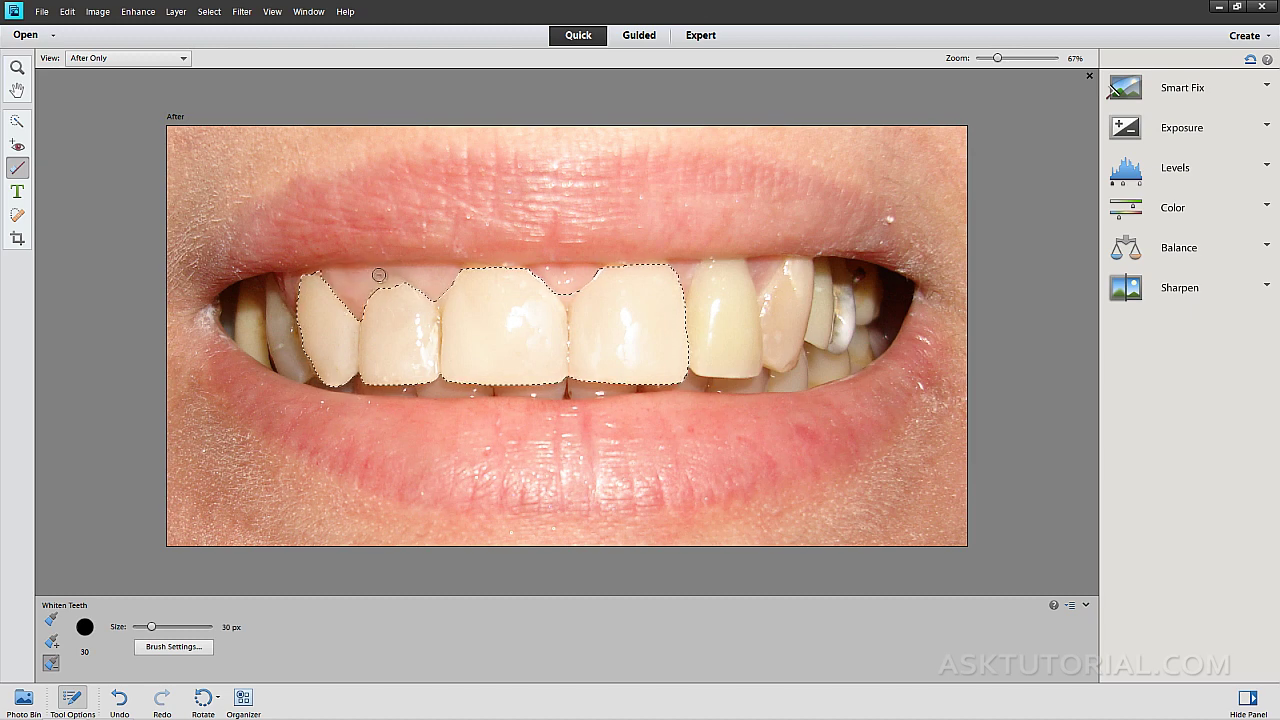
{"action": "left_click", "coordinate": [51, 641]}
{"action": "key", "text": "ctrl+d"}
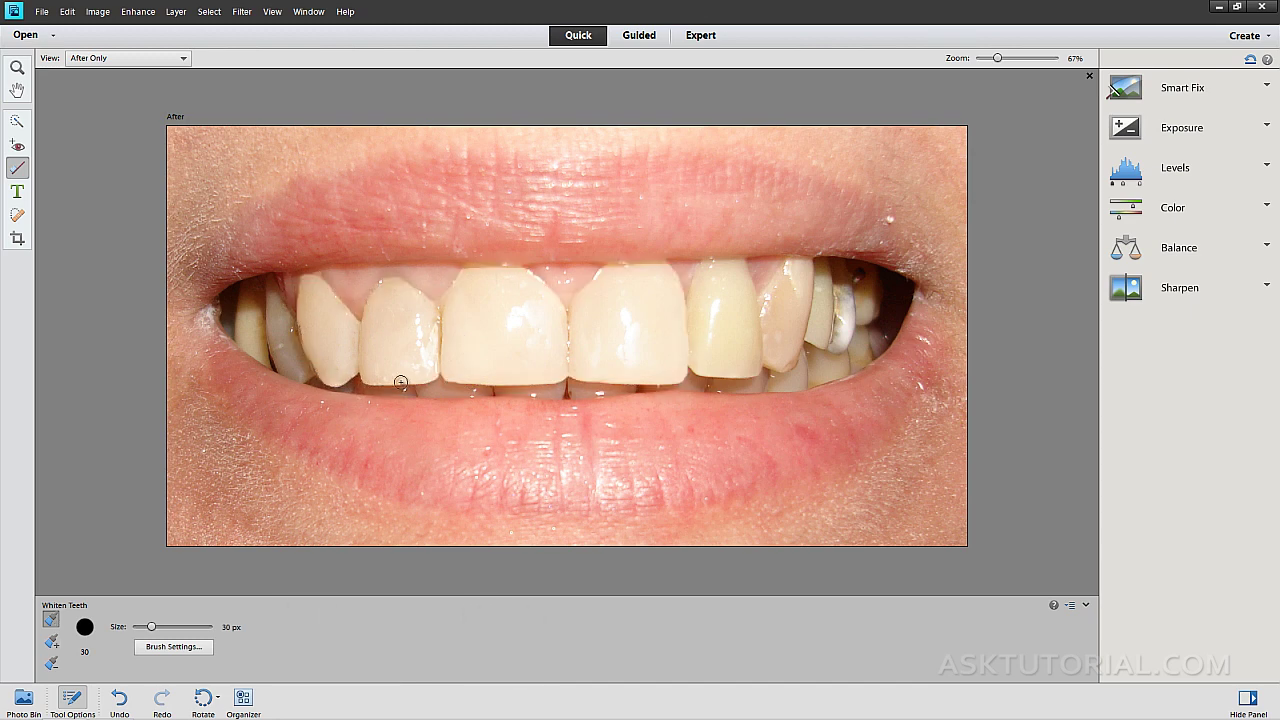
Whiten the two front teeth together, subtract the gum between them from the selection, and deselect
{"action": "left_click", "coordinate": [51, 641]}
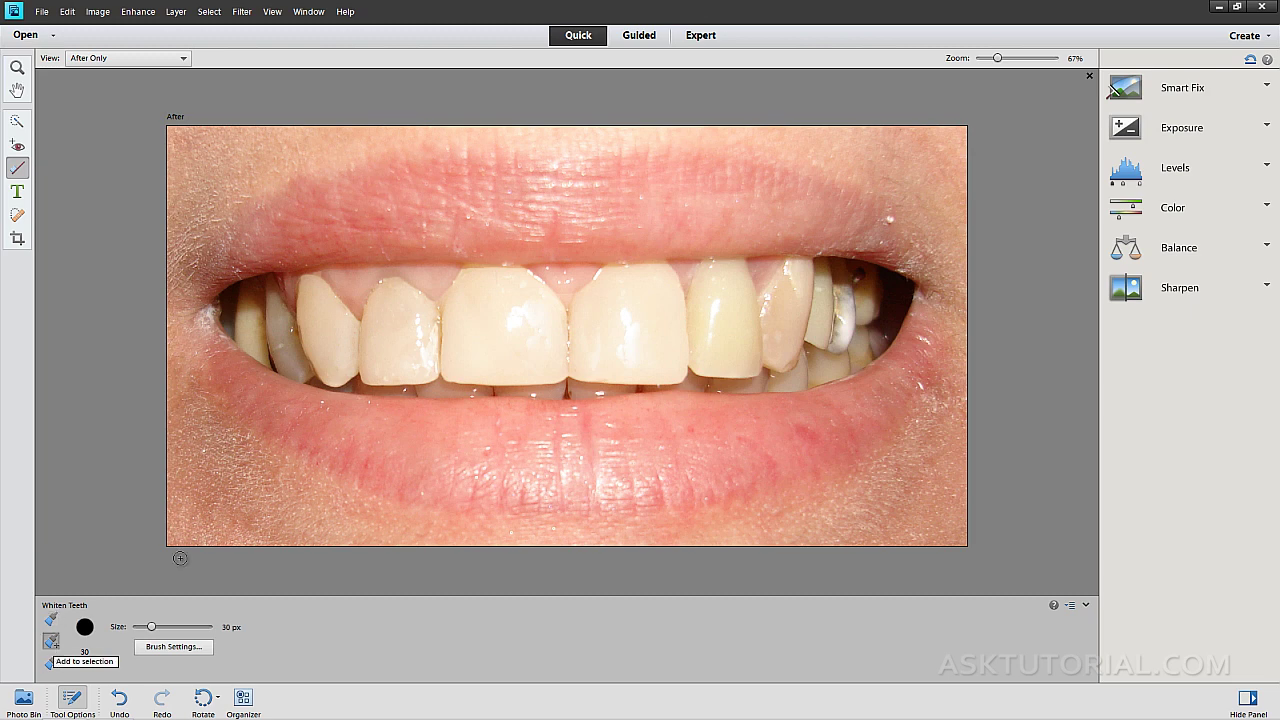
{"action": "left_click_drag", "start_coordinate": [480, 283], "coordinate": [475, 303]}
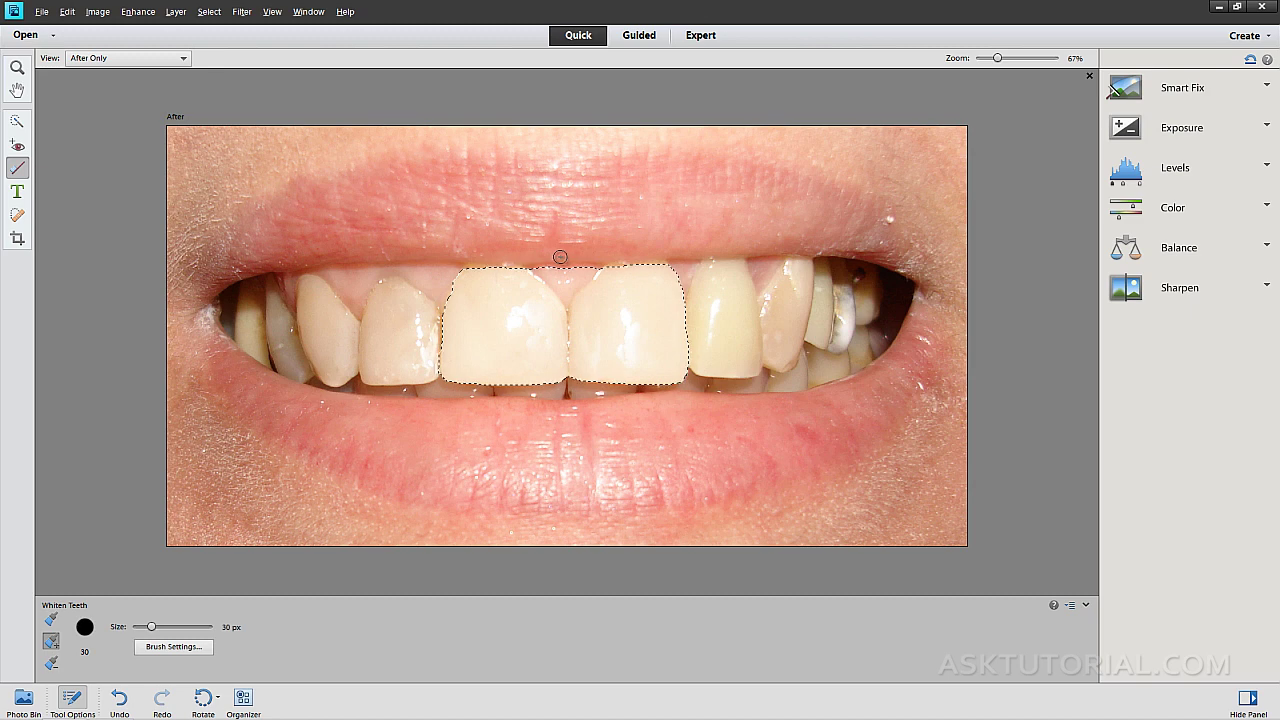
{"action": "key", "text": "alt"}
{"action": "key", "text": "alt"}
{"action": "left_click_drag", "start_coordinate": [553, 273], "coordinate": [553, 265]}
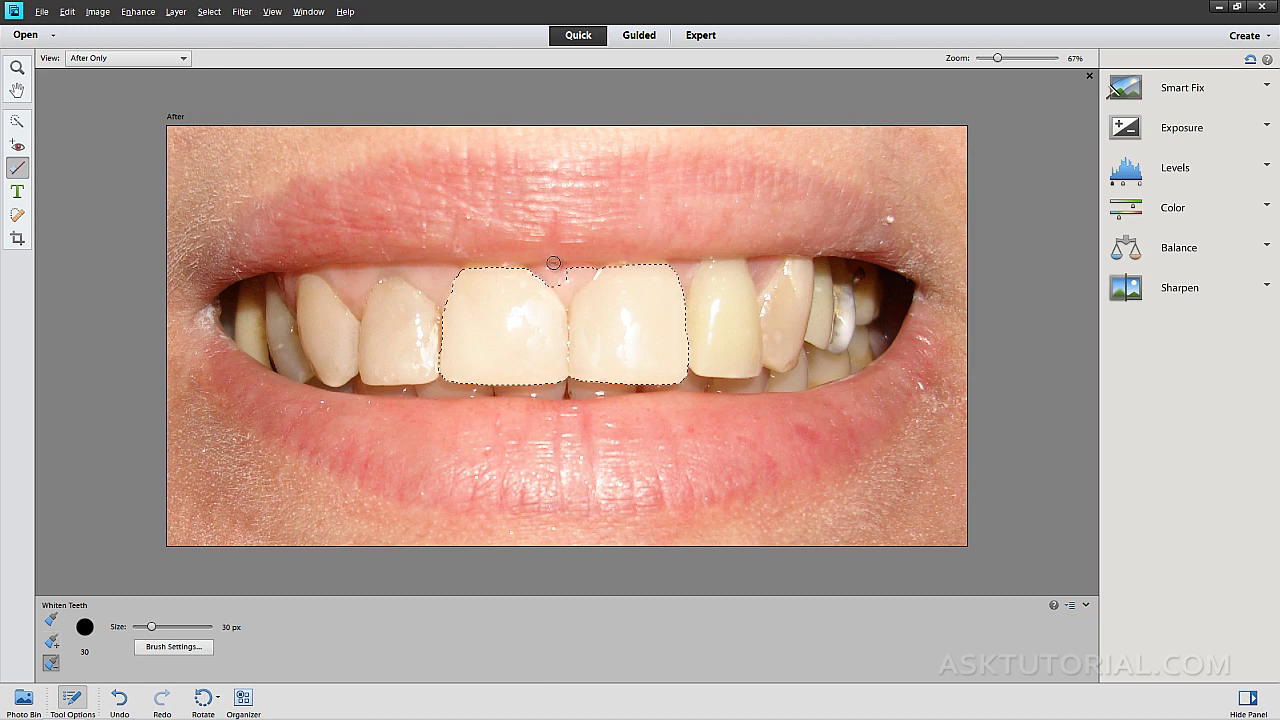
{"action": "key", "text": "alt"}
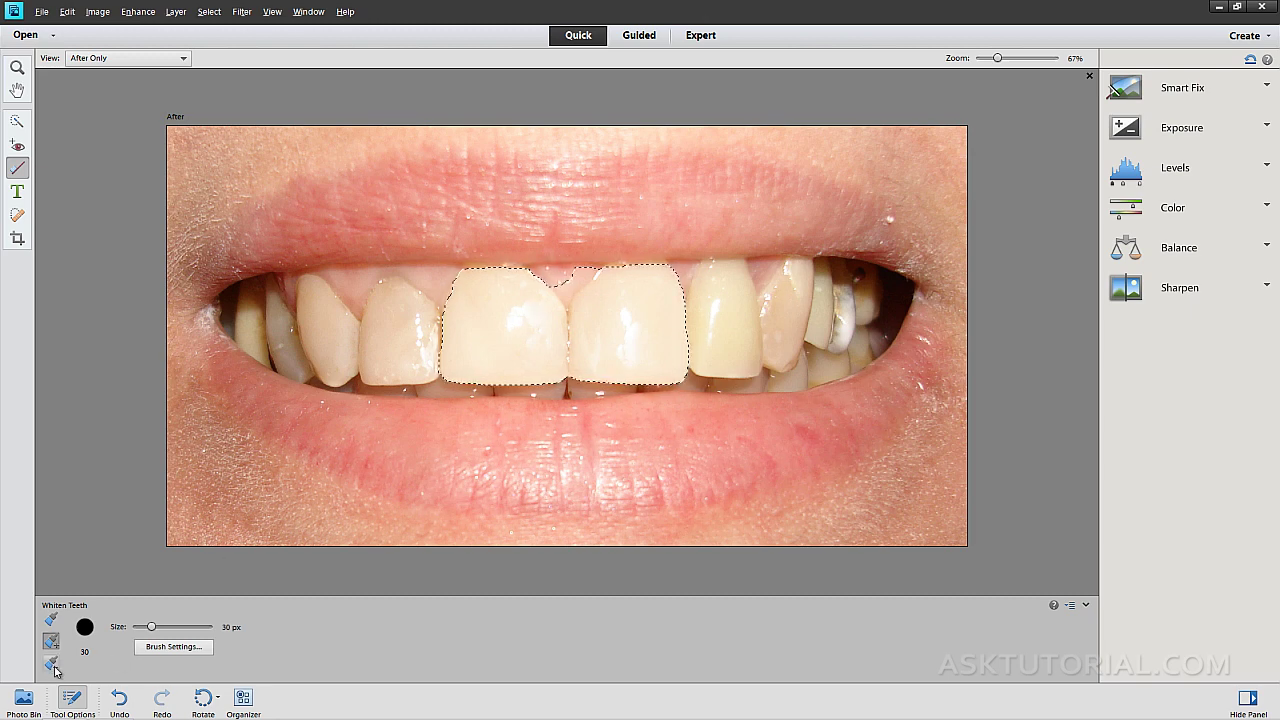
{"action": "key", "text": "alt"}
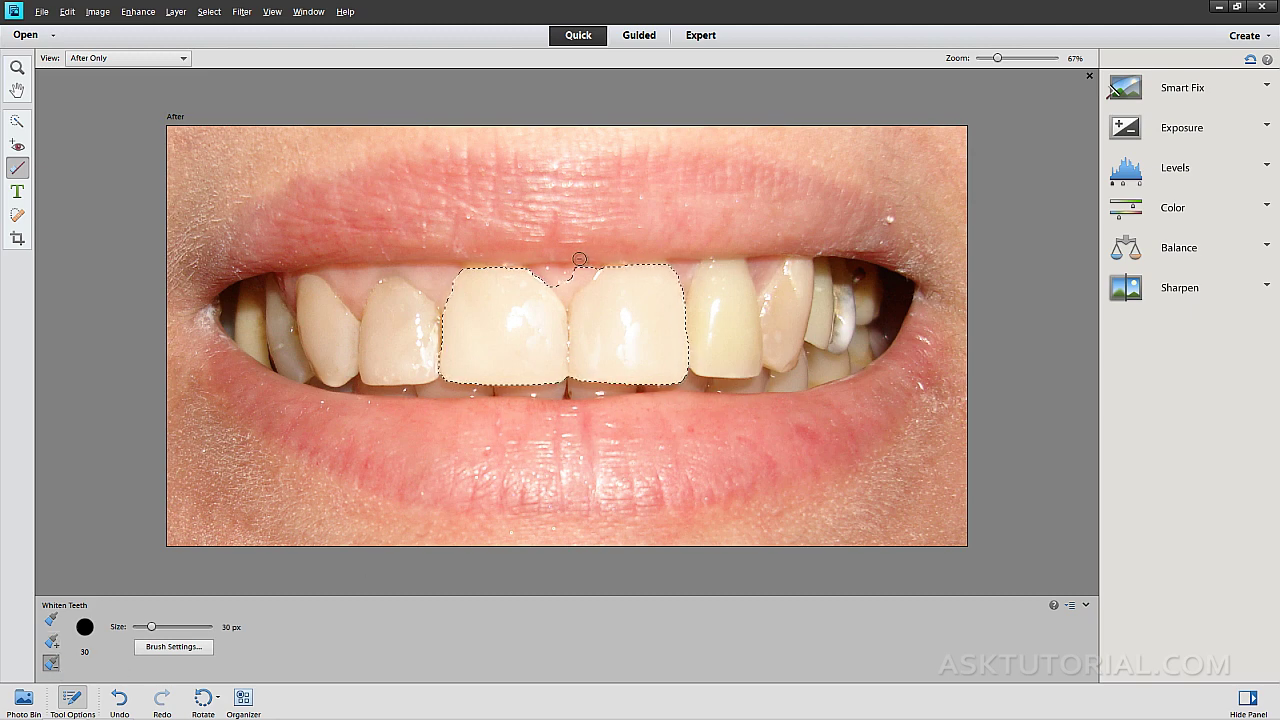
{"action": "key", "text": "alt"}
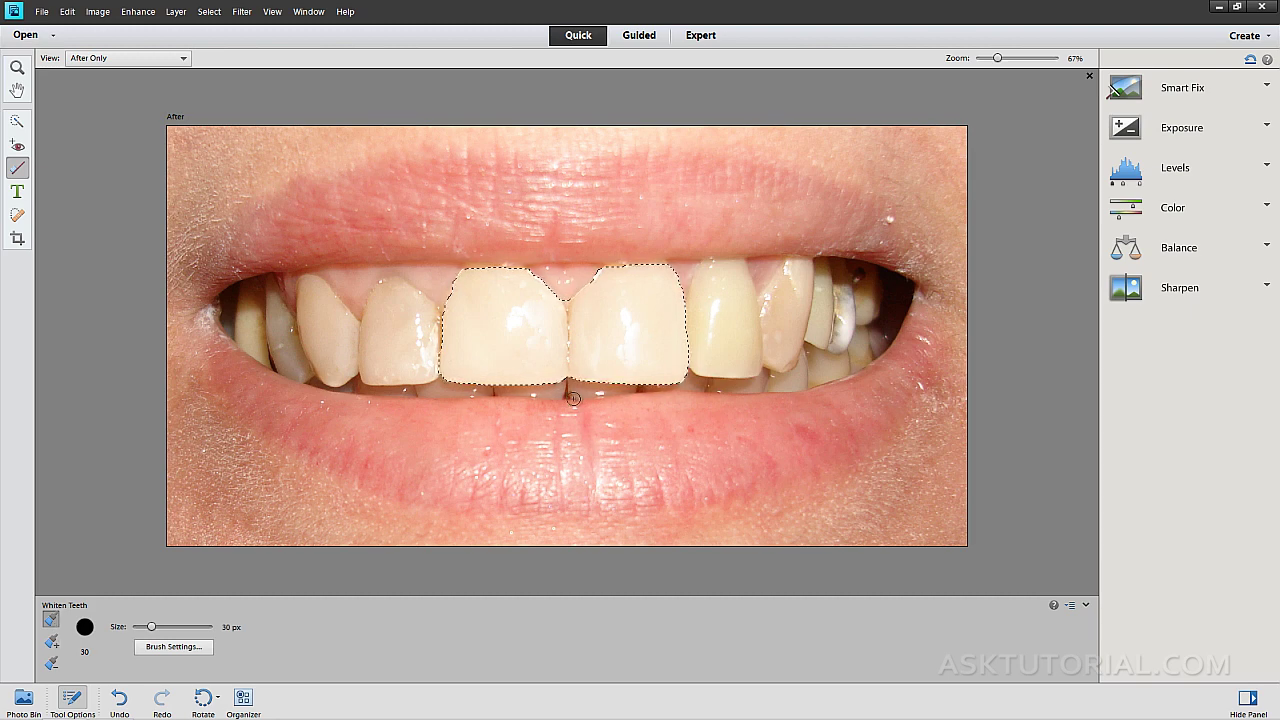
{"action": "key", "text": "ctrl+d"}
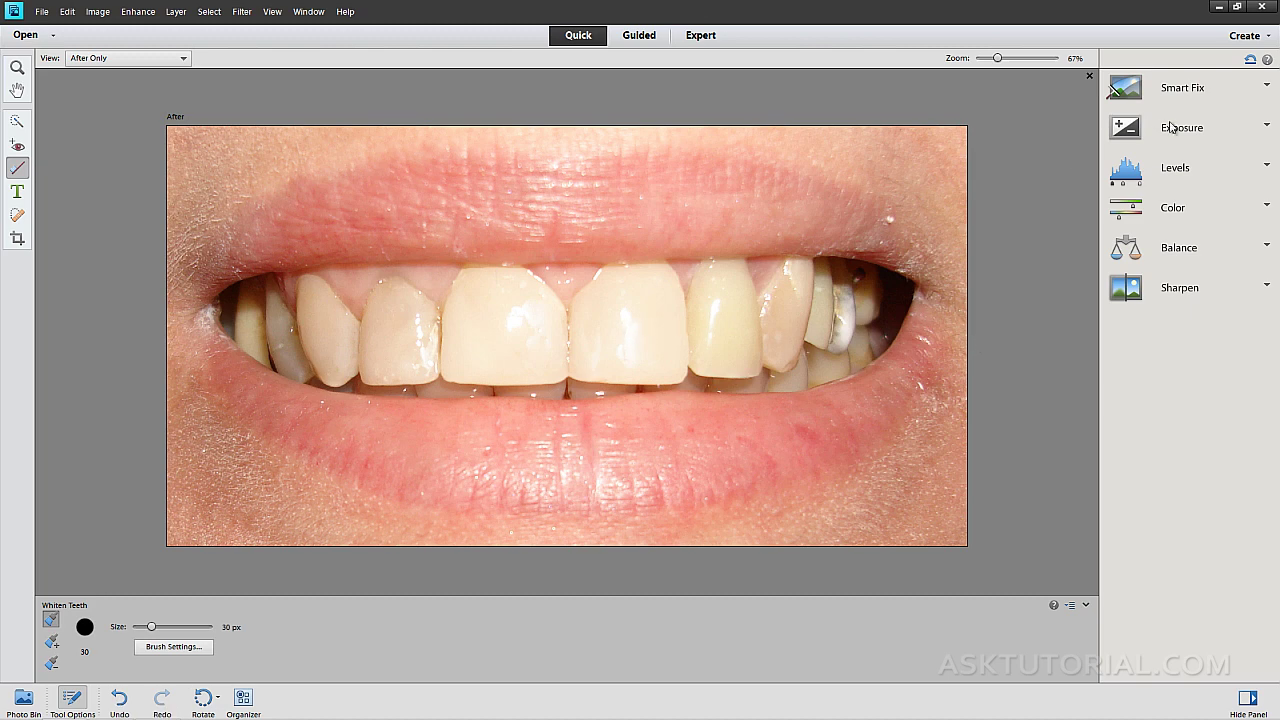
Reset all edits made to the photo and select the left front tooth with the Quick Selection tool
{"action": "left_click", "coordinate": [1251, 60]}
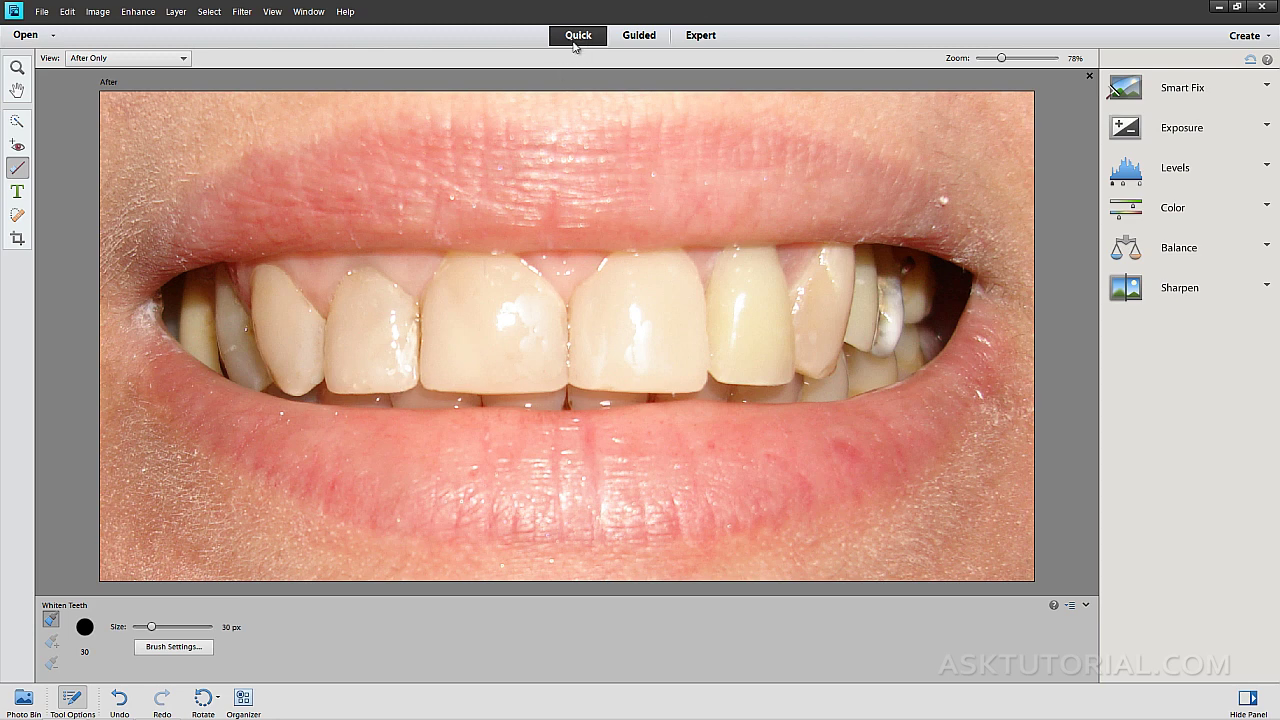
{"action": "left_click", "coordinate": [15, 126]}
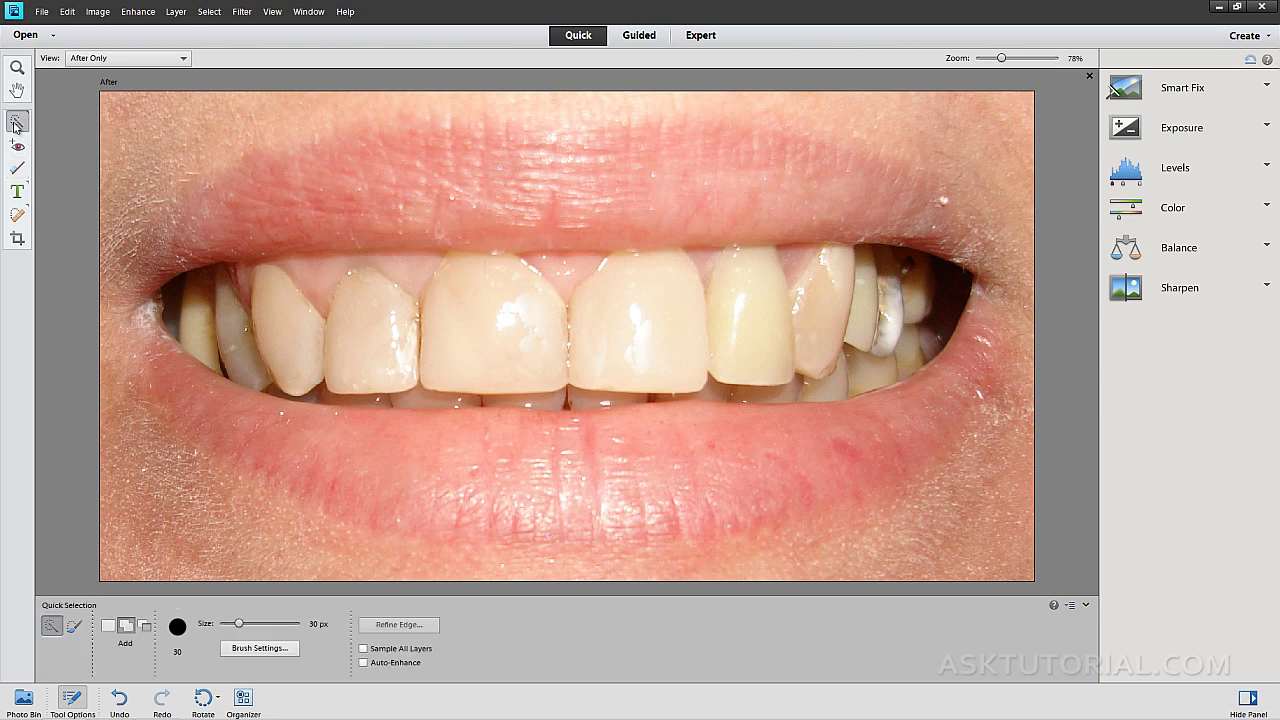
{"action": "left_click_drag", "start_coordinate": [459, 281], "coordinate": [454, 320]}
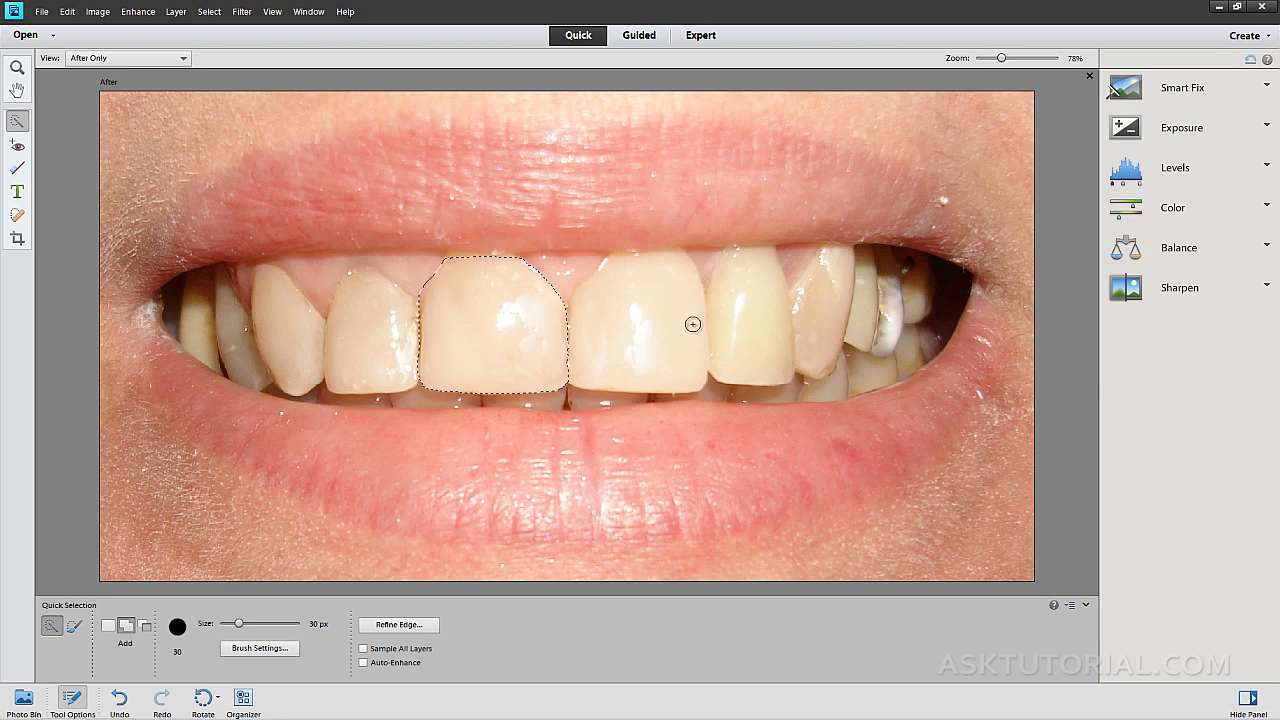
Reduce the color saturation of the selected tooth to -100
{"action": "left_click", "coordinate": [1236, 208]}
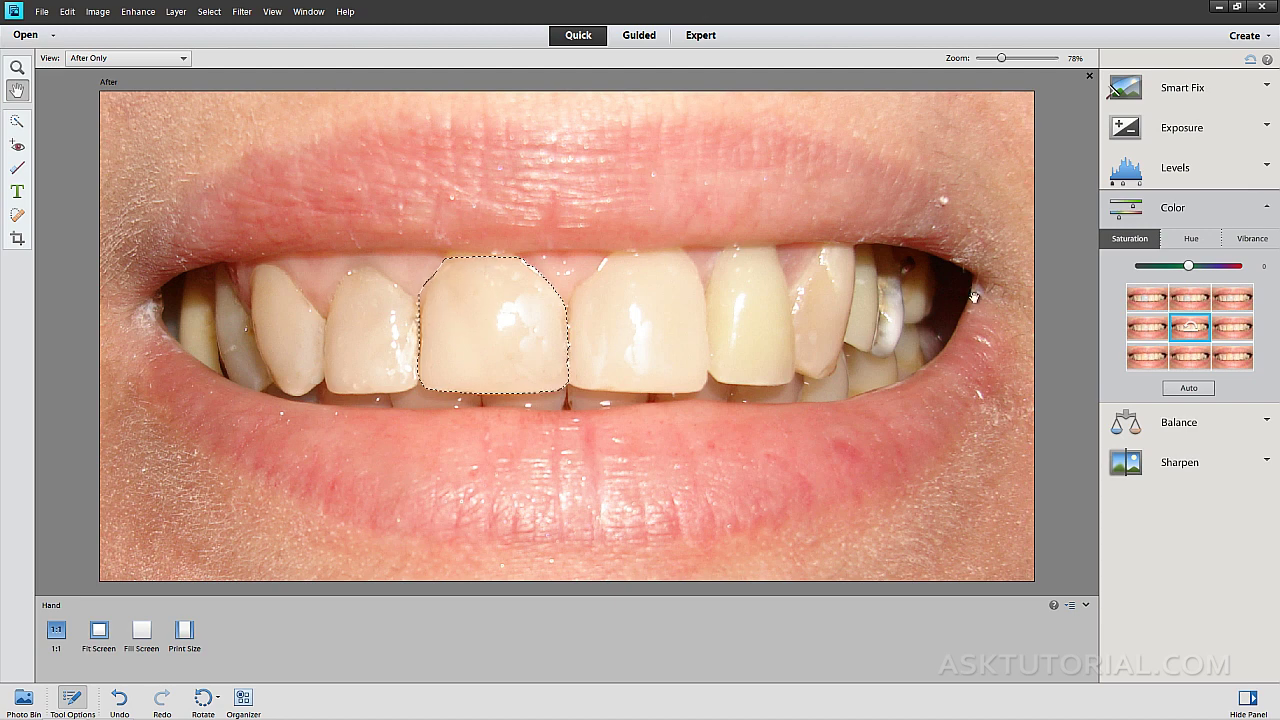
{"action": "left_click", "coordinate": [1178, 288]}
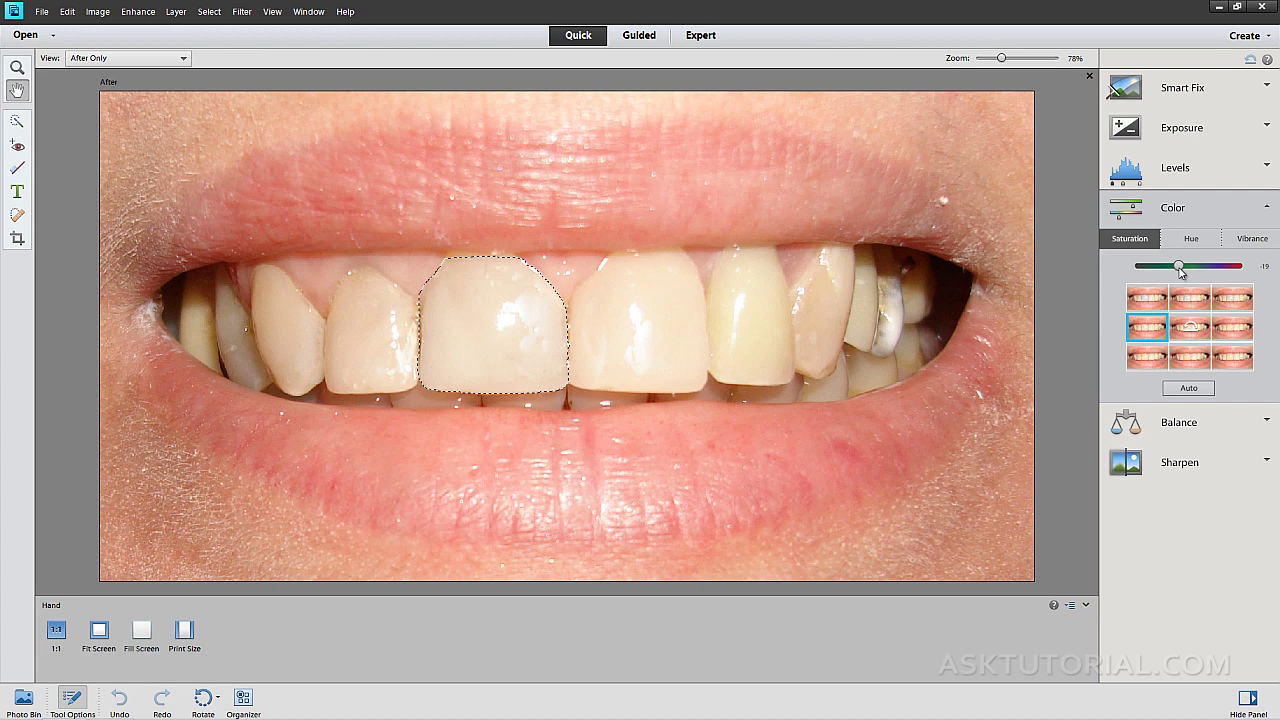
{"action": "left_click_drag", "start_coordinate": [1181, 274], "coordinate": [1174, 268]}
{"action": "left_click", "coordinate": [1151, 300]}
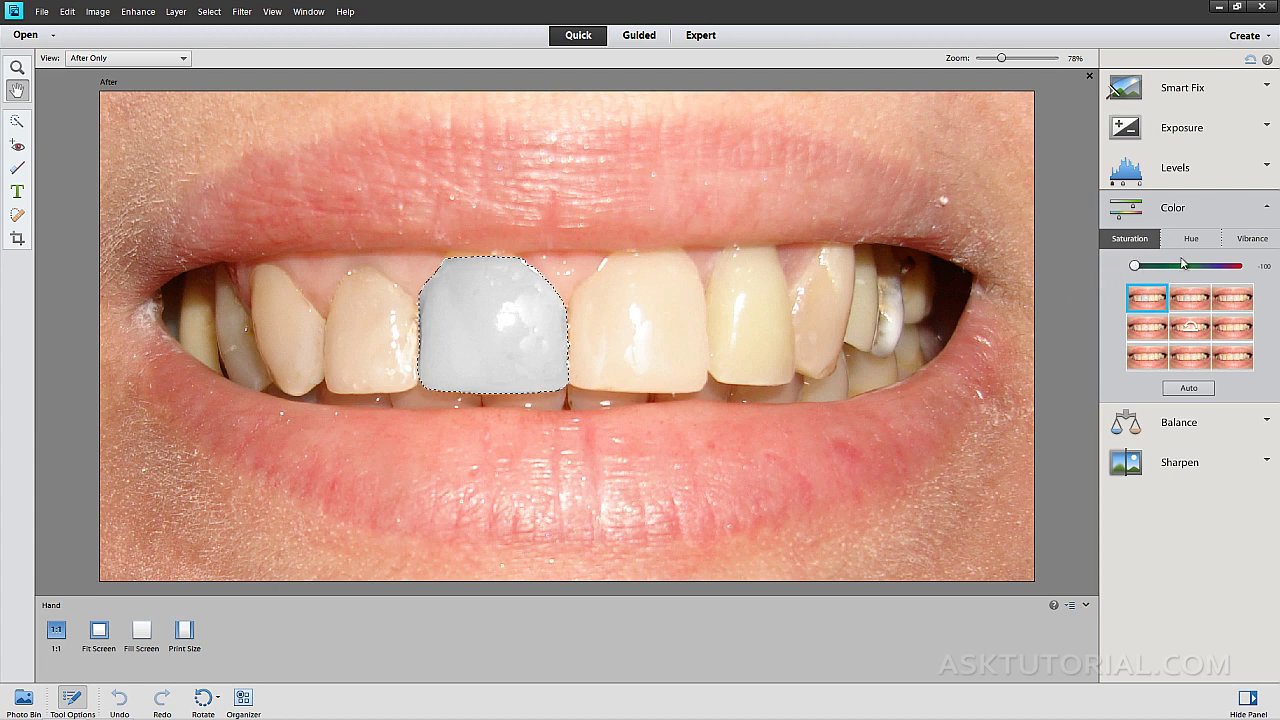
Try an exposure of -1.0 and the Levels shadows adjustment on the selected tooth
{"action": "left_click", "coordinate": [1263, 136]}
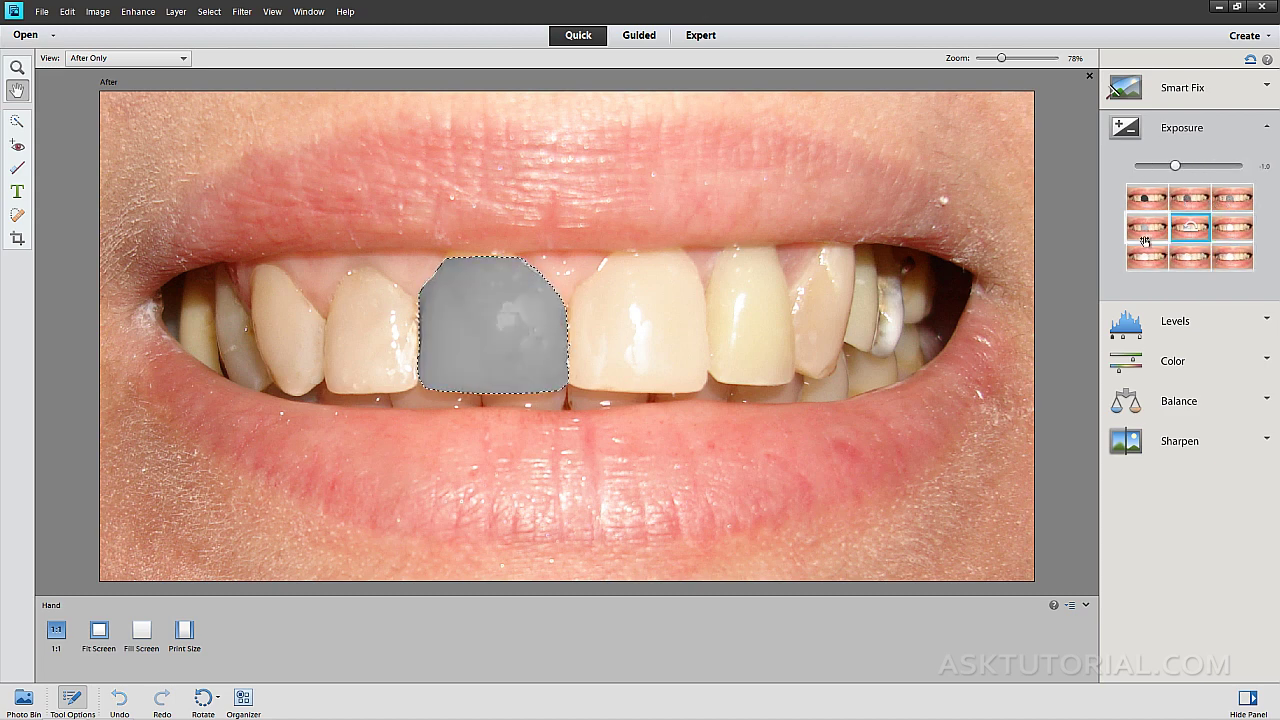
{"action": "left_click", "coordinate": [1268, 129]}
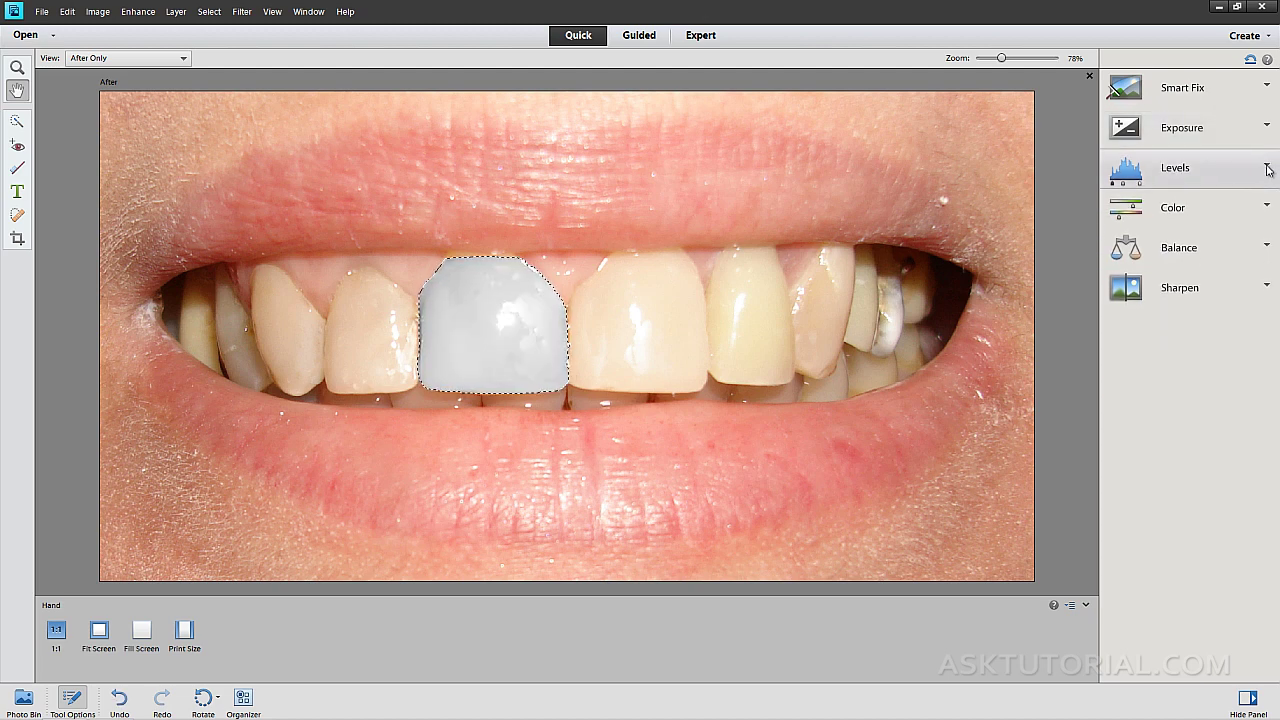
{"action": "left_click", "coordinate": [1267, 169]}
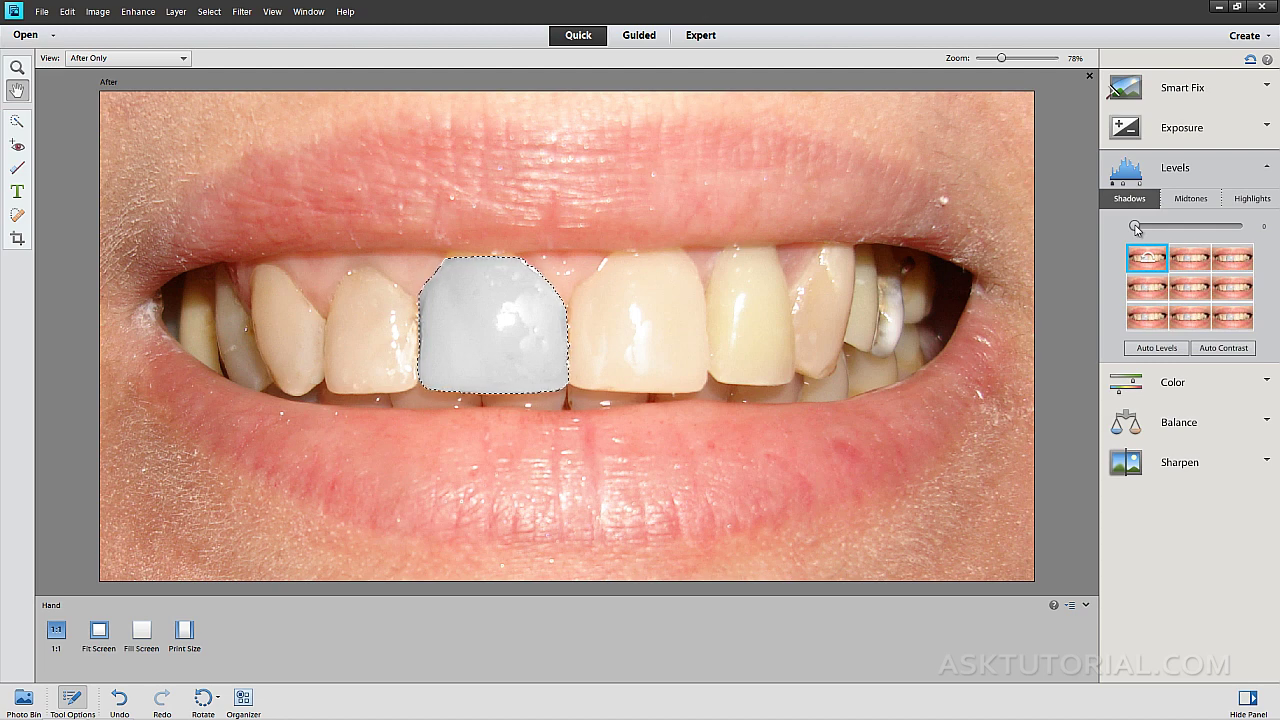
{"action": "mouse_move", "coordinate": [1135, 228]}
{"action": "left_mouse_down"}
{"action": "mouse_move", "coordinate": [1216, 231]}
{"action": "mouse_move", "coordinate": [1134, 231]}
{"action": "left_mouse_up"}
{"action": "left_click", "coordinate": [1267, 171]}
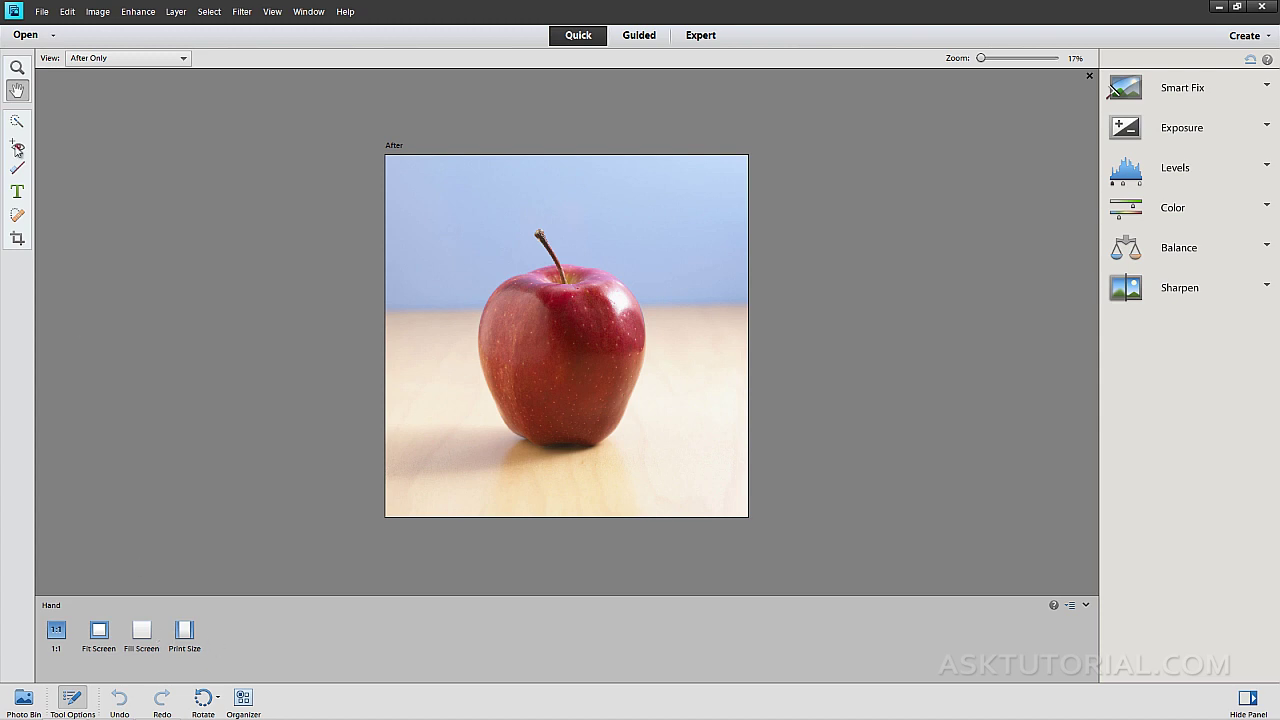
View the apple photo at 1:1 and pan across it, fit it to the screen, and fill the screen with it
{"action": "left_click", "coordinate": [57, 634]}
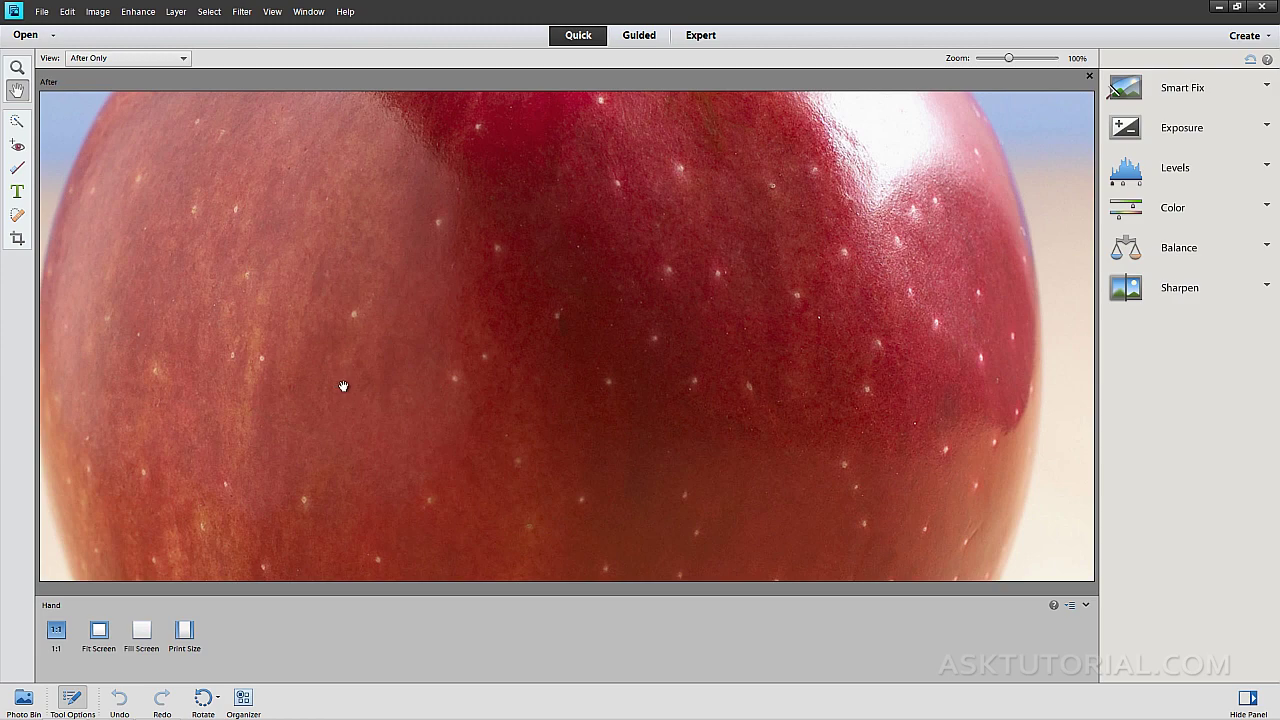
{"action": "left_click_drag", "start_coordinate": [384, 386], "coordinate": [405, 296]}
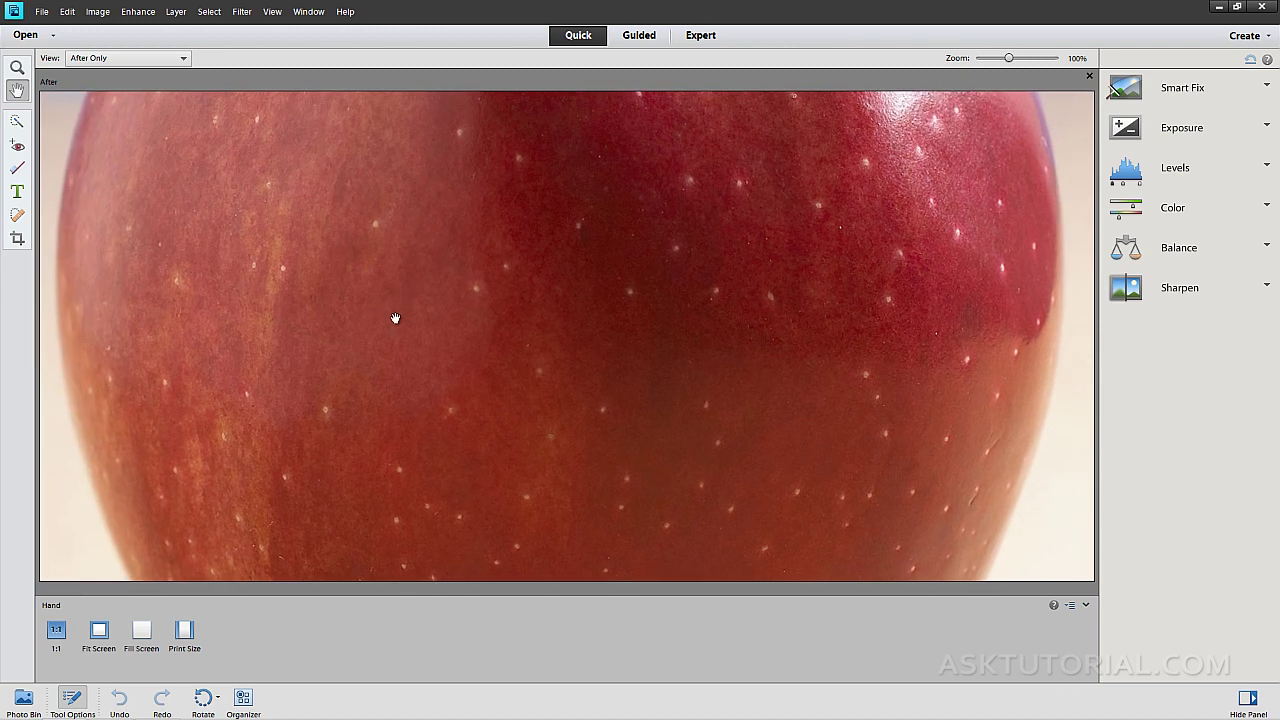
{"action": "left_click", "coordinate": [98, 632]}
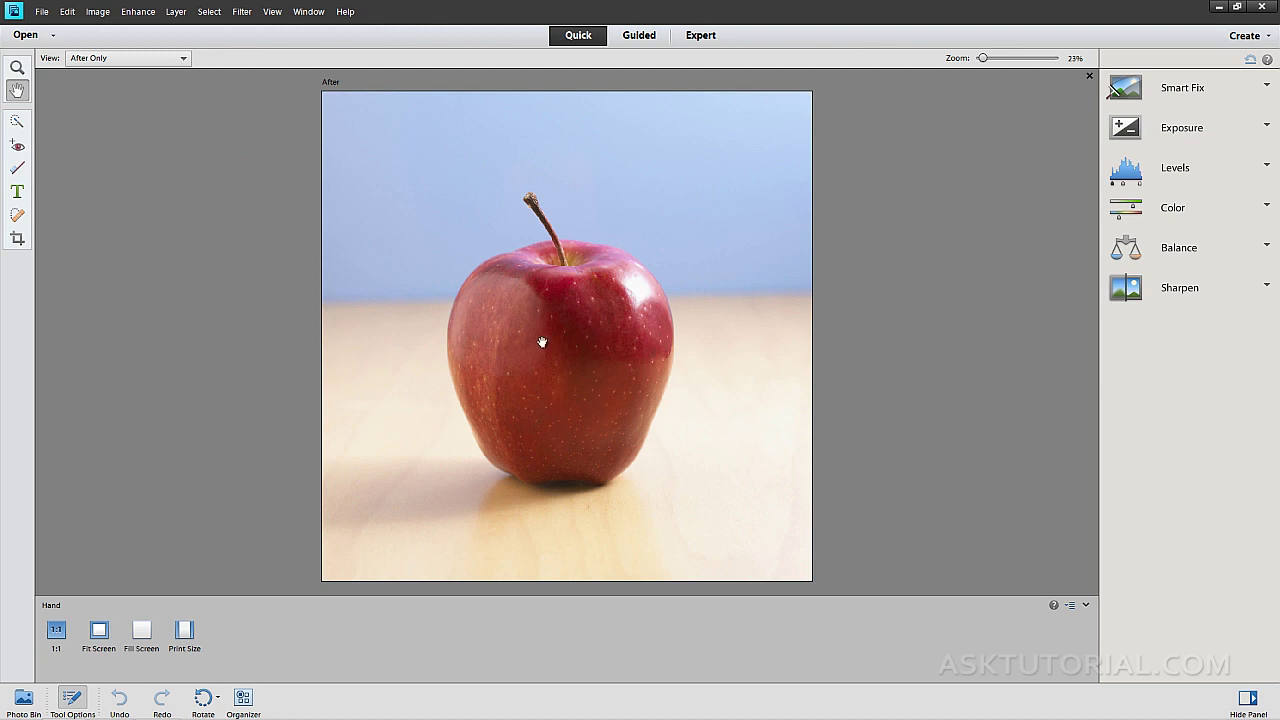
{"action": "left_click", "coordinate": [143, 631]}
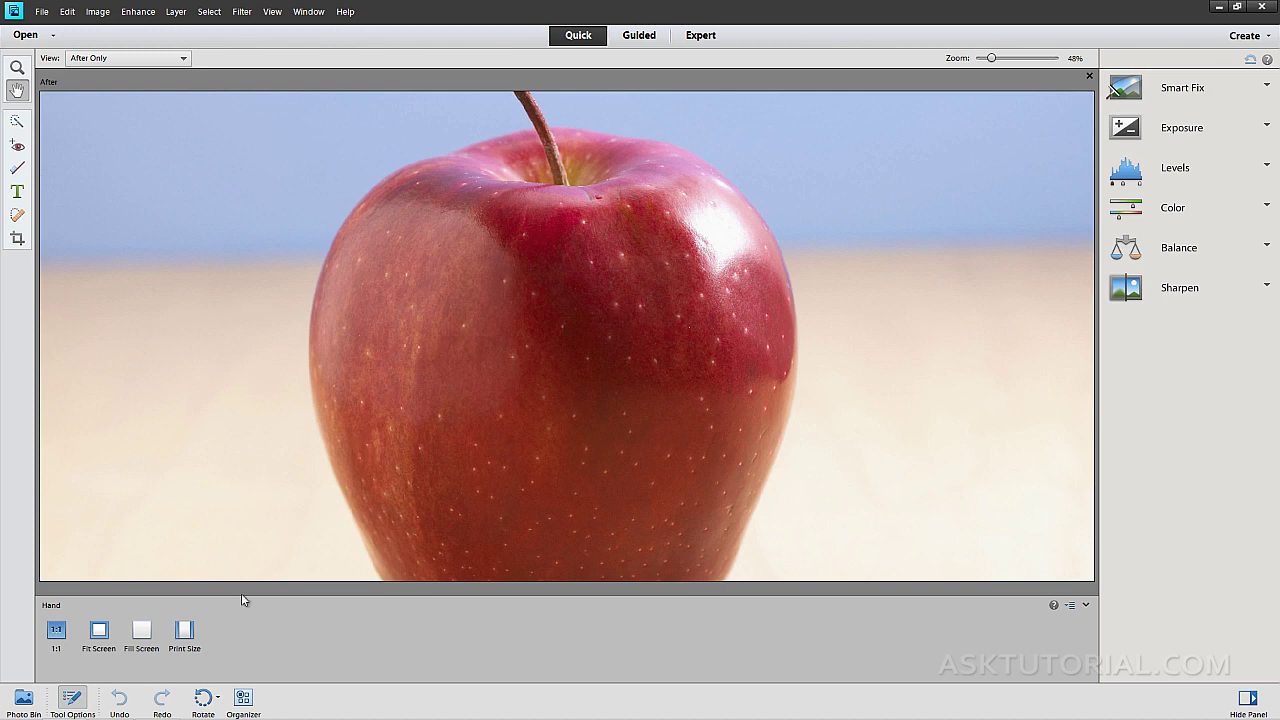
View the apple photo at print size, and fit the whole photo to the screen
{"action": "left_click", "coordinate": [185, 635]}
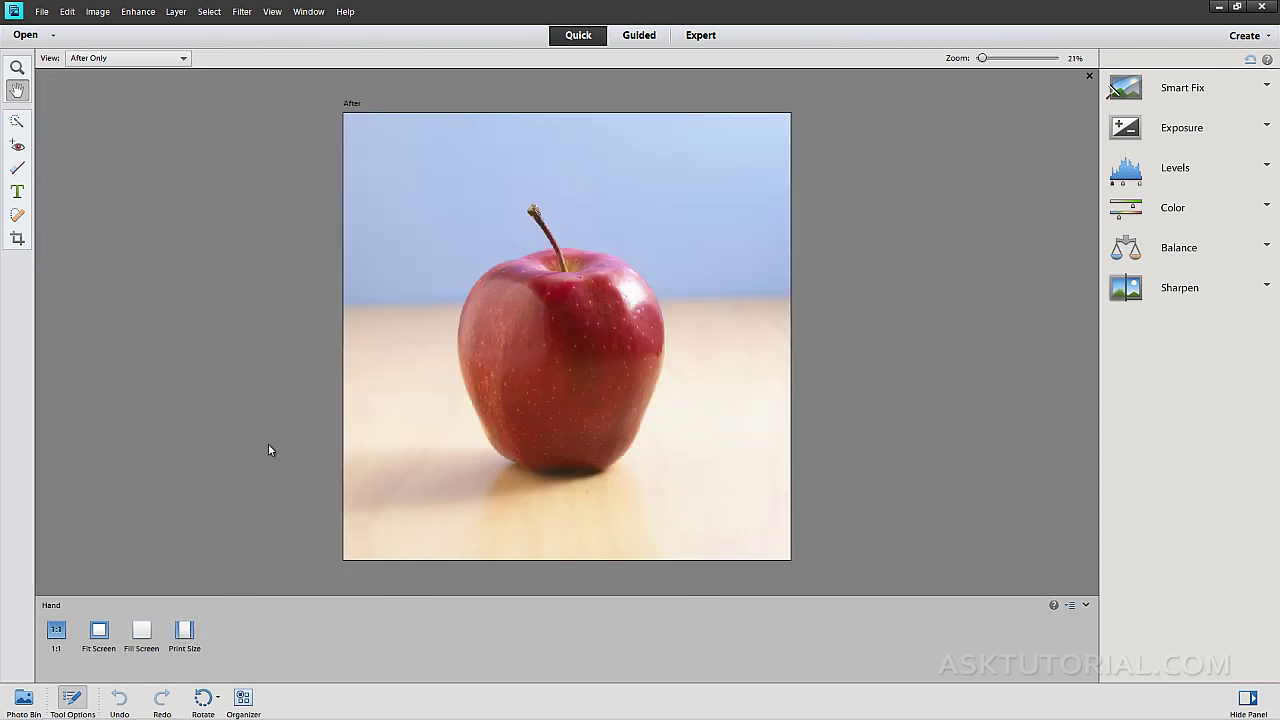
{"action": "left_click", "coordinate": [111, 636]}
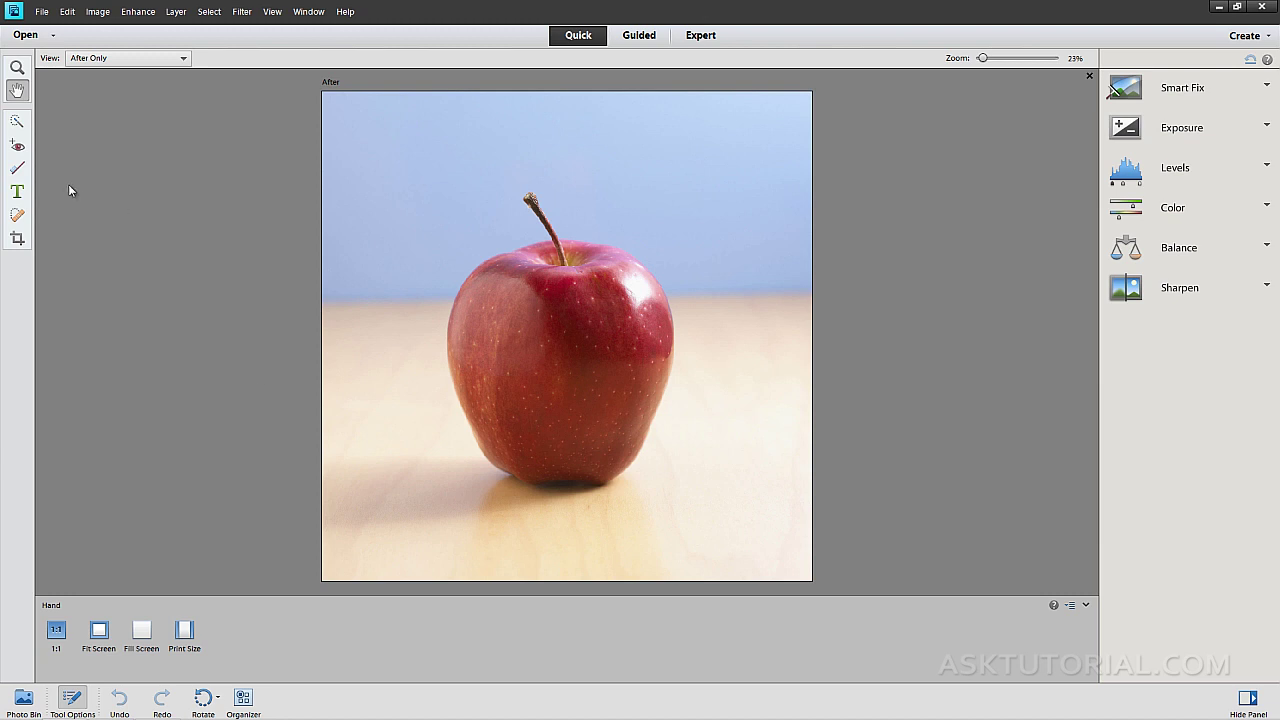
Activate the horizontal Type tool and examine its available font families, font styles and text sizes
{"action": "left_click", "coordinate": [17, 193]}
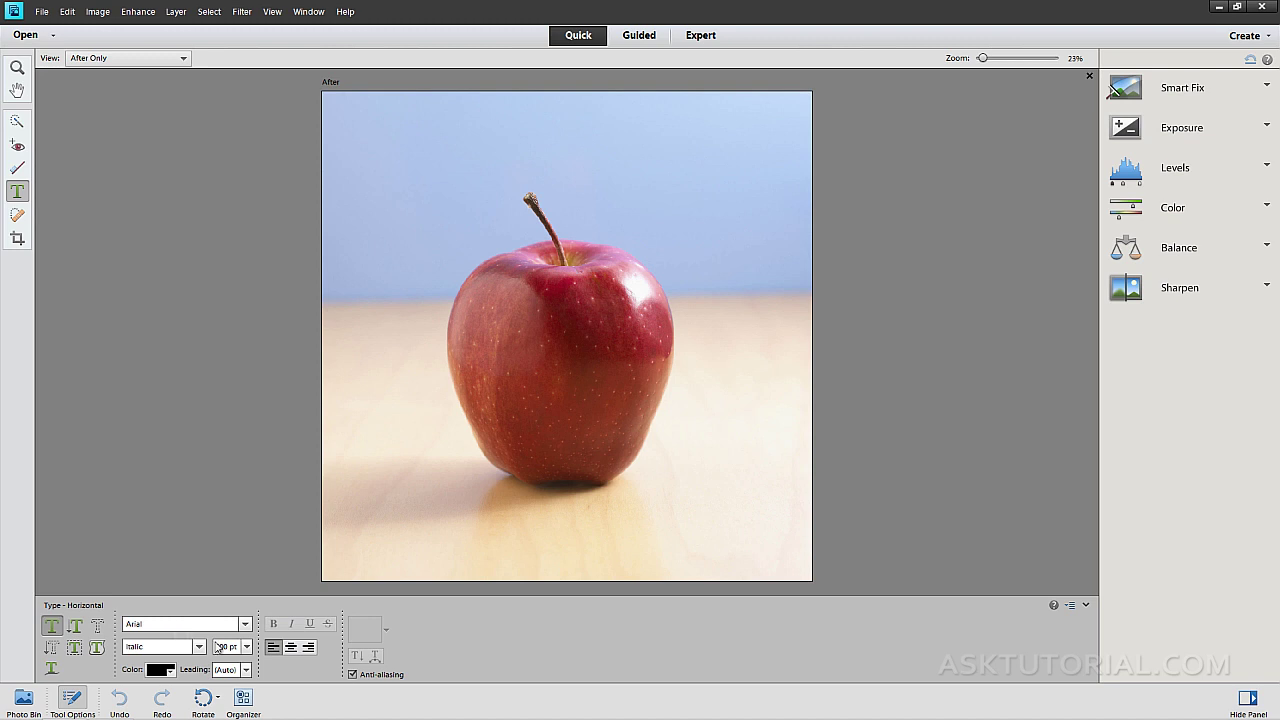
{"action": "left_click", "coordinate": [244, 625]}
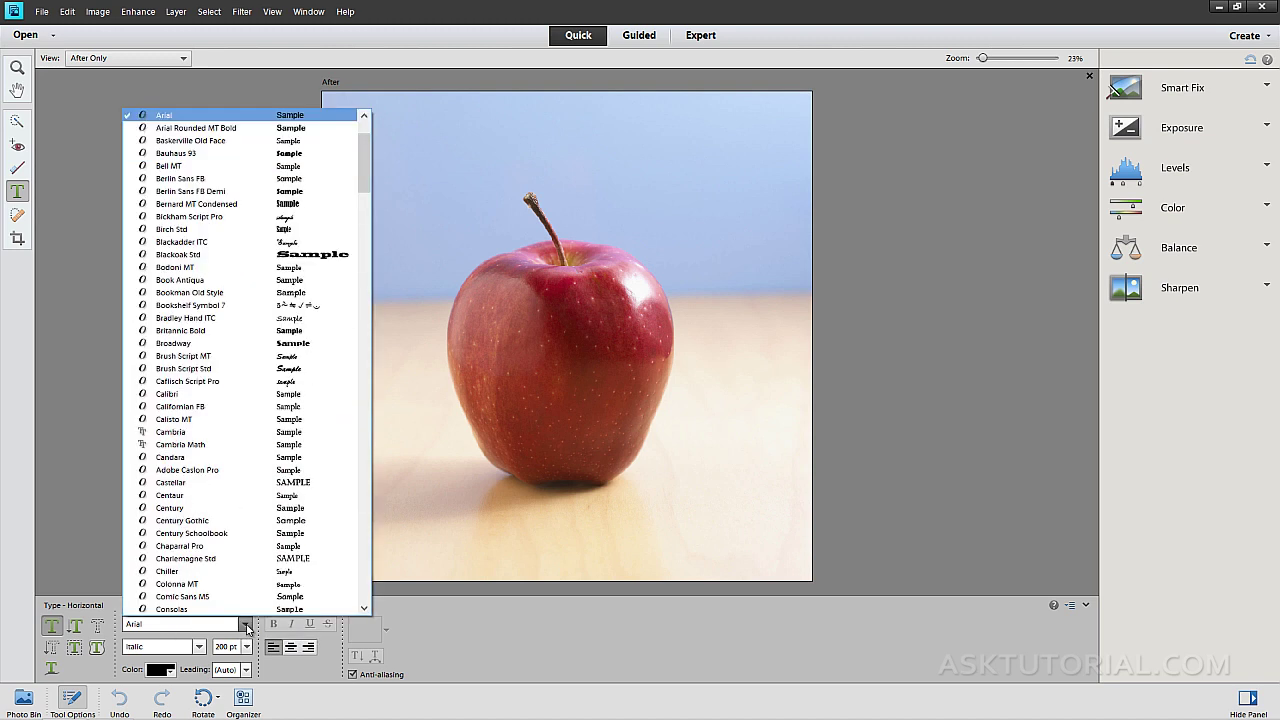
{"action": "left_click_drag", "start_coordinate": [366, 166], "coordinate": [362, 527]}
{"action": "left_click", "coordinate": [431, 610]}
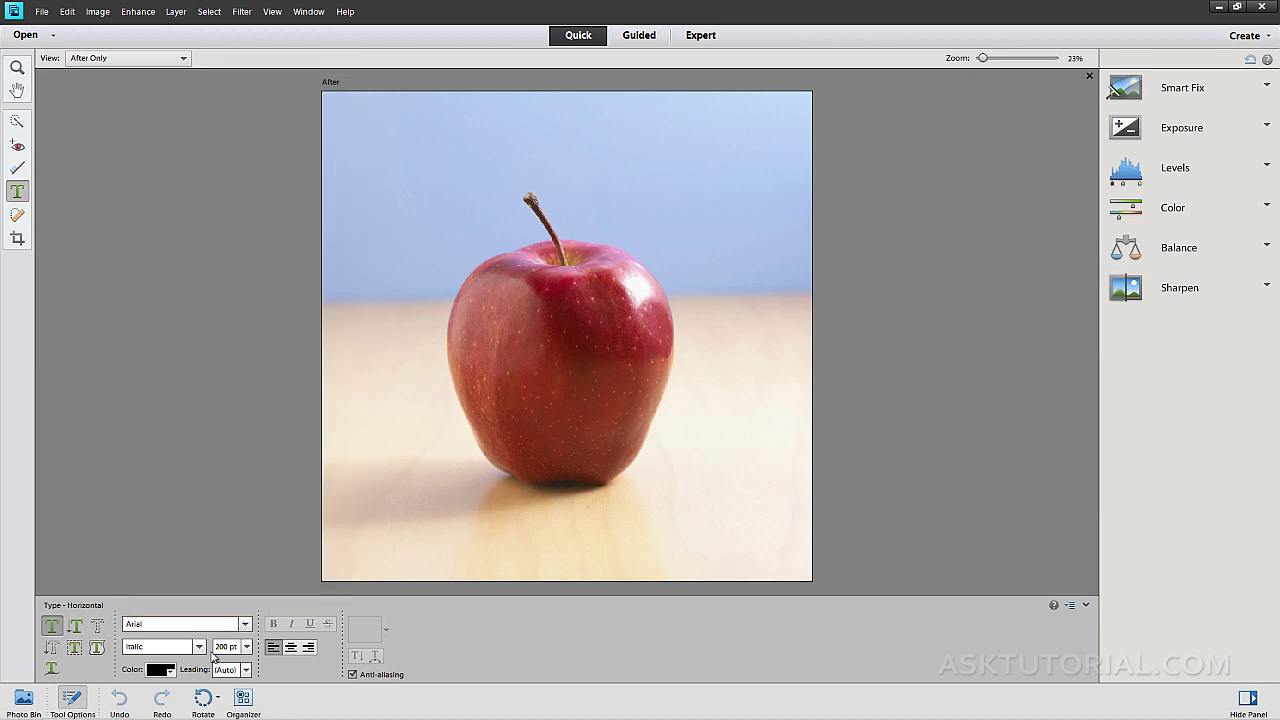
{"action": "left_click", "coordinate": [201, 648]}
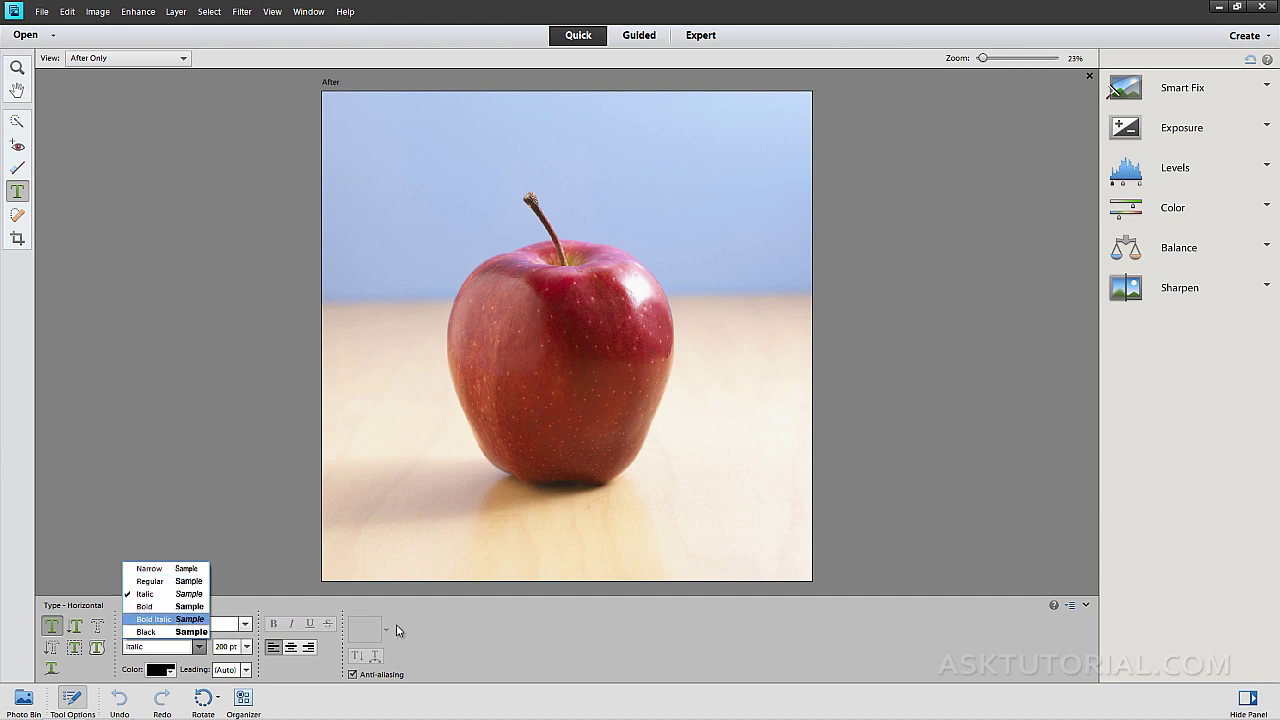
{"action": "left_click", "coordinate": [231, 624]}
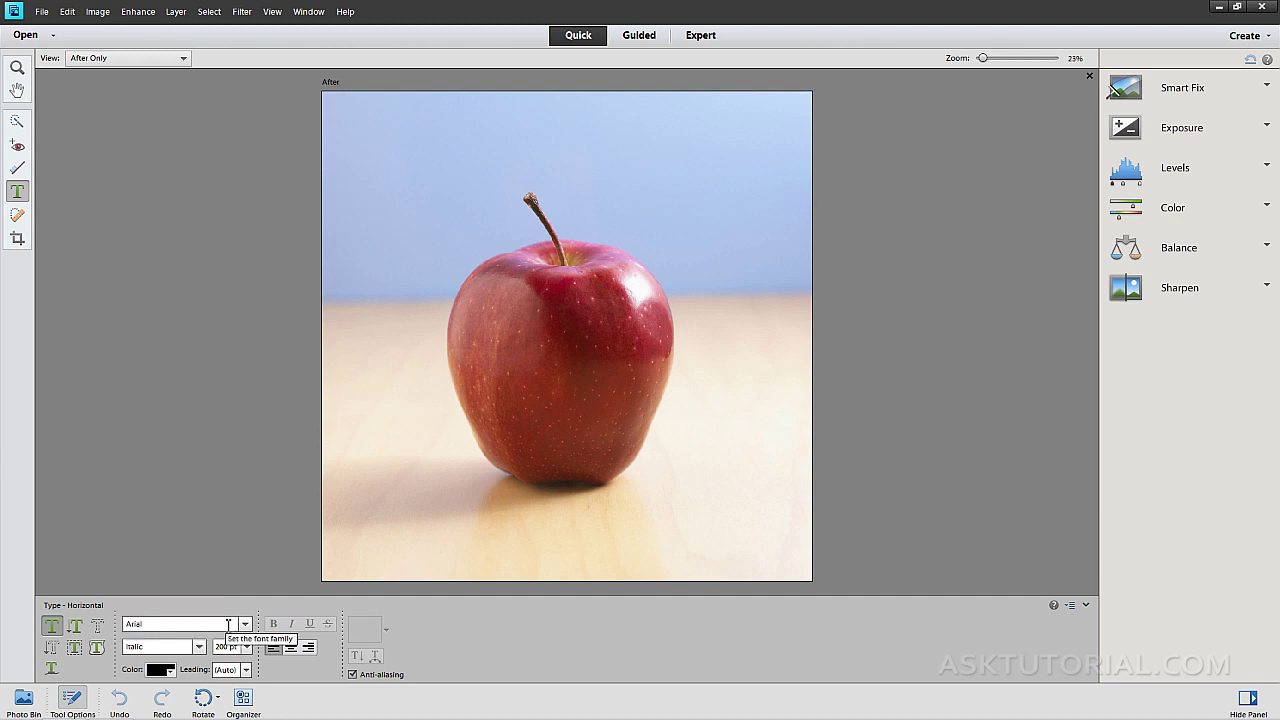
{"action": "left_click", "coordinate": [247, 647]}
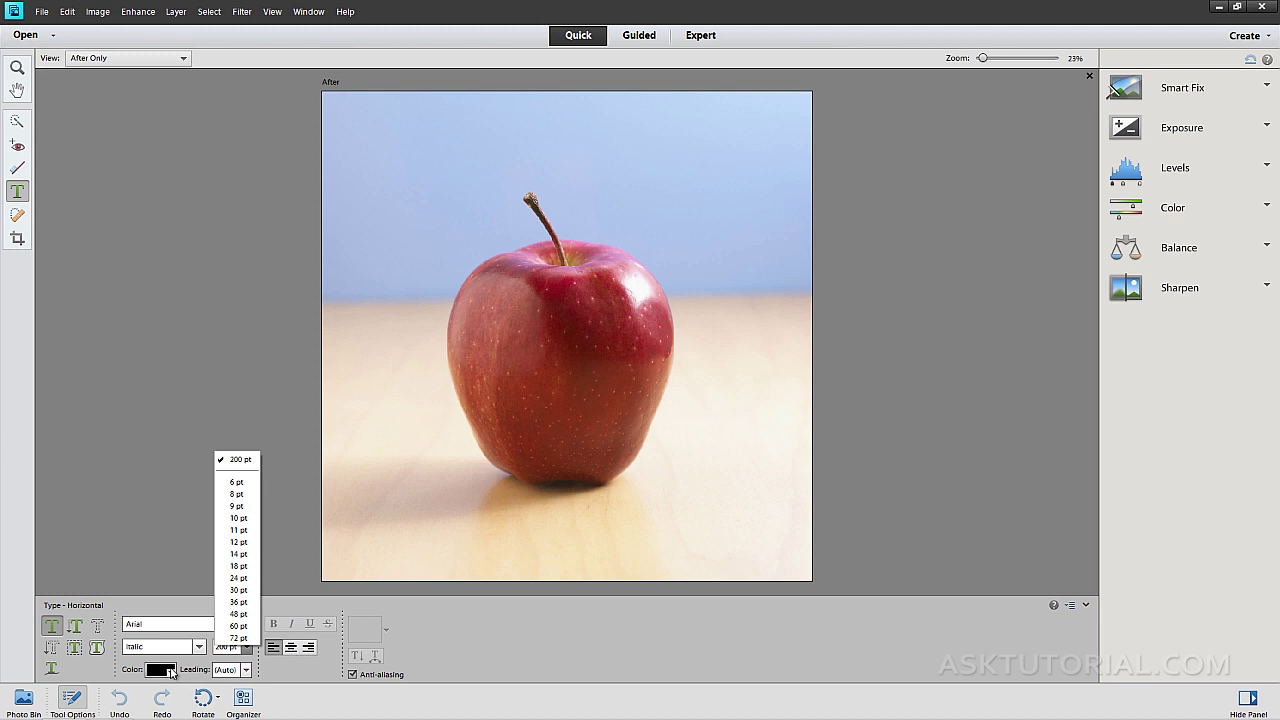
{"action": "left_click", "coordinate": [276, 672]}
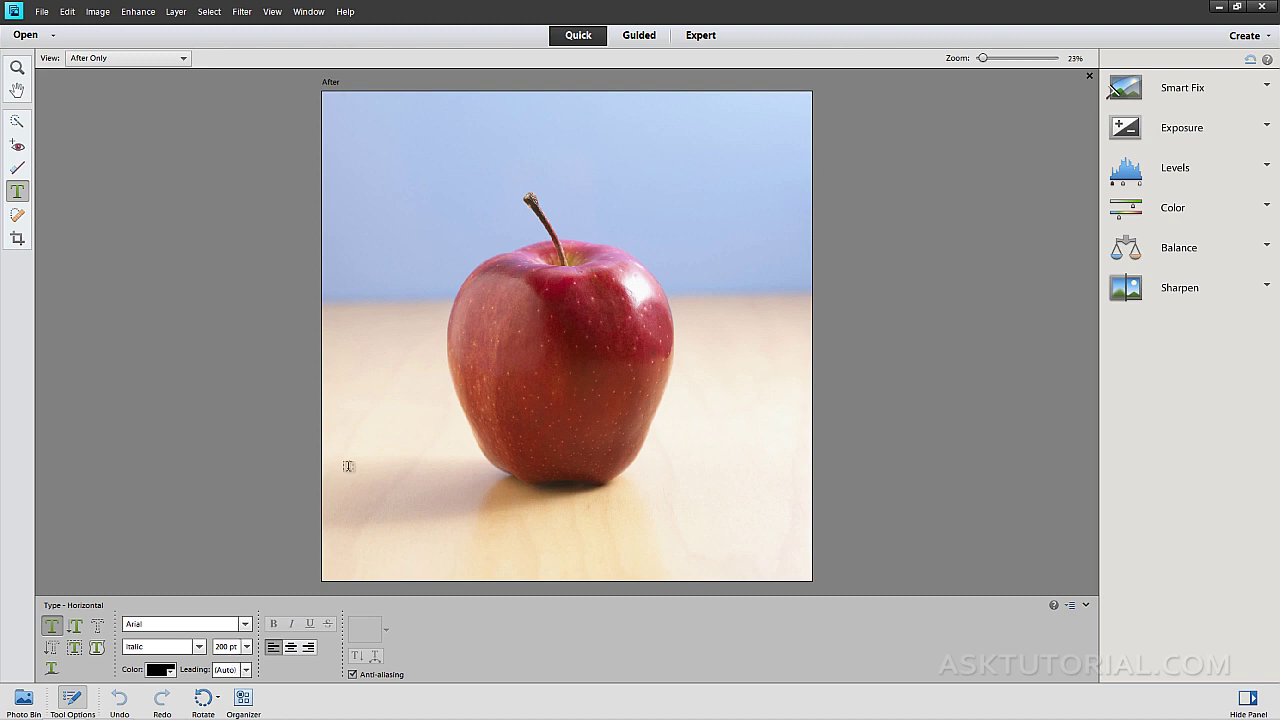
Add the horizontal text MANZANA at 72 pt above the apple and shift it up towards the photo's horizontal centre
{"action": "left_click", "coordinate": [400, 162]}
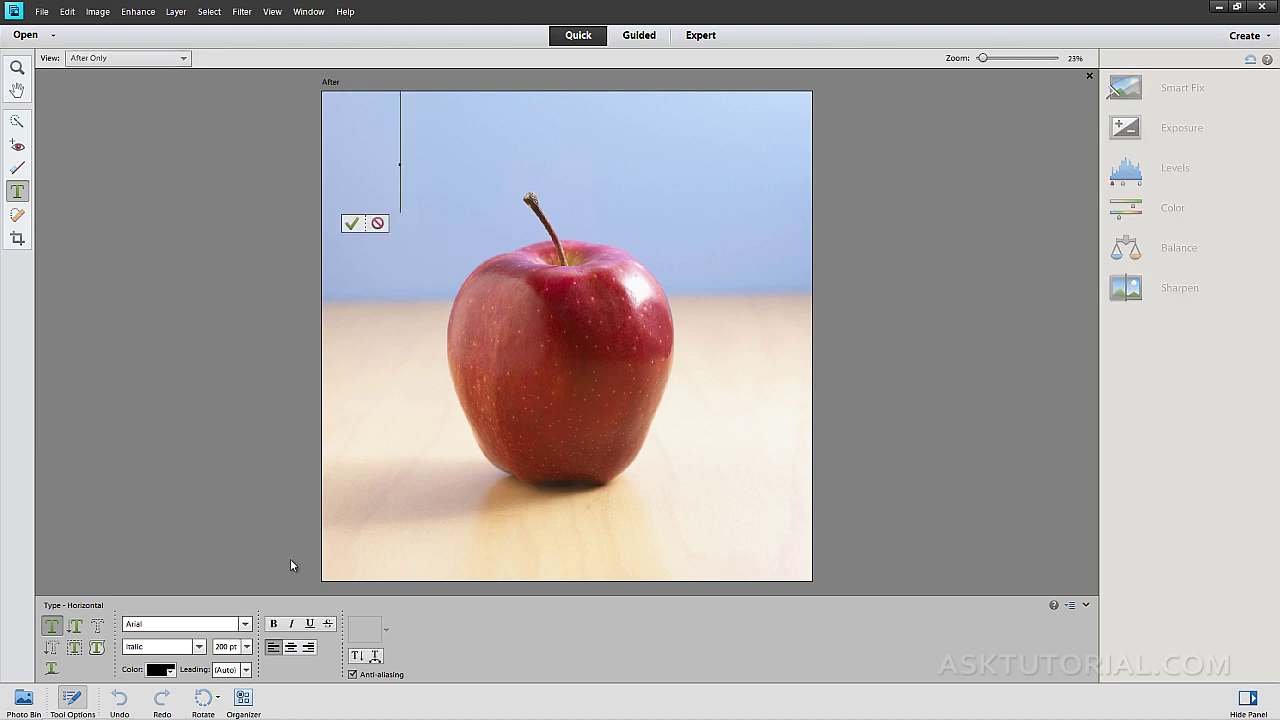
{"action": "left_click", "coordinate": [247, 647]}
{"action": "left_click", "coordinate": [236, 636]}
{"action": "type", "text": "MANZAN"}
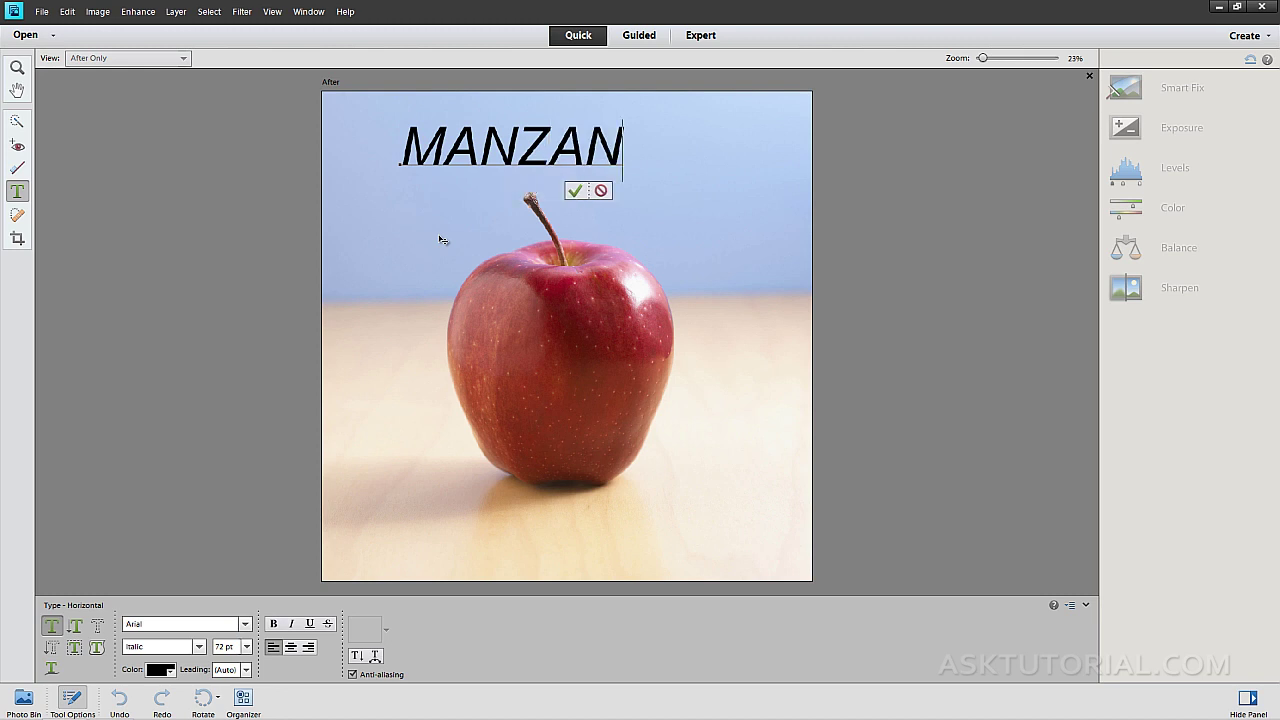
{"action": "type", "text": "A"}
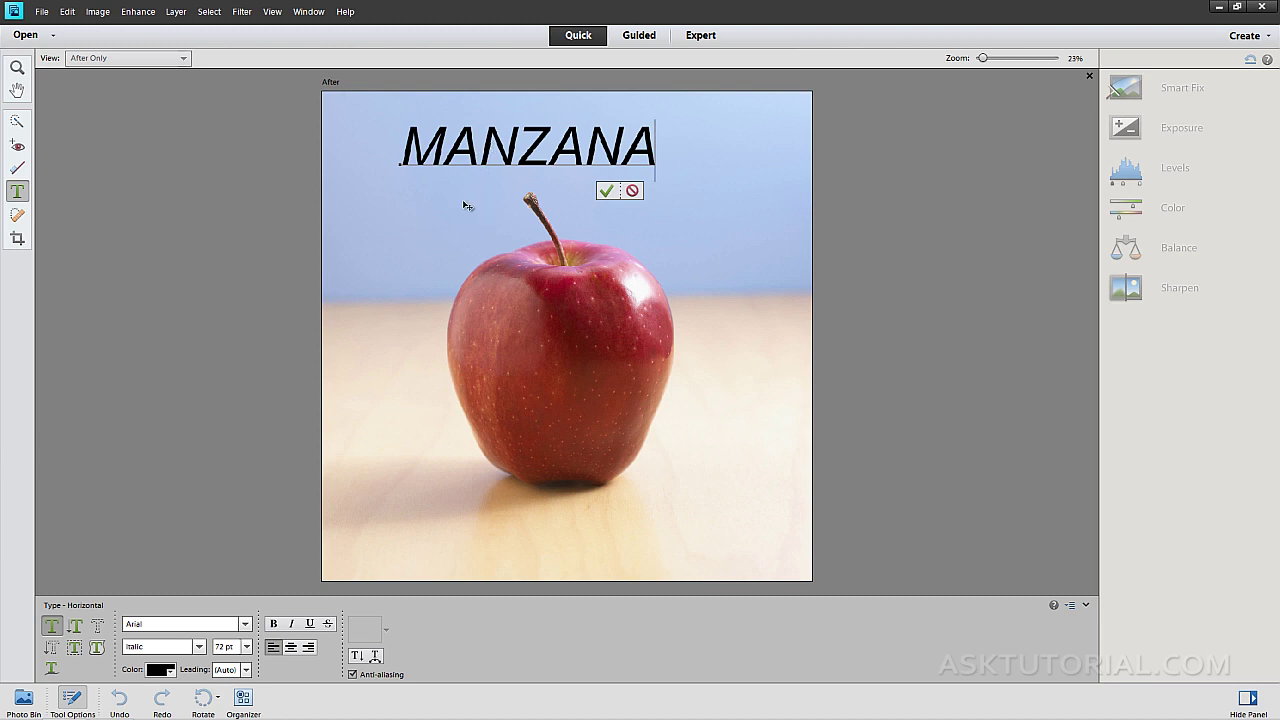
{"action": "left_click_drag", "start_coordinate": [462, 205], "coordinate": [497, 186]}
{"action": "key", "text": "ctrl+Return"}
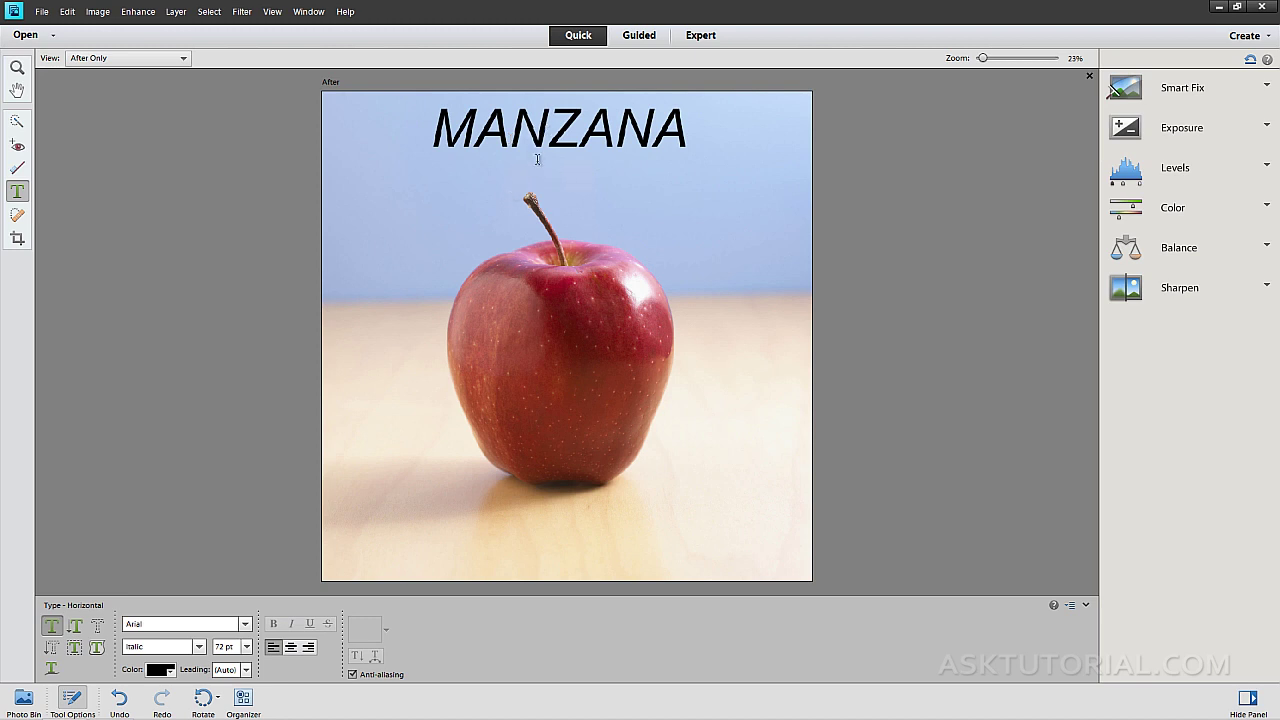
Nudge the MANZANA text slightly down and to the right so it sits centred above the apple
{"action": "left_click", "coordinate": [546, 126]}
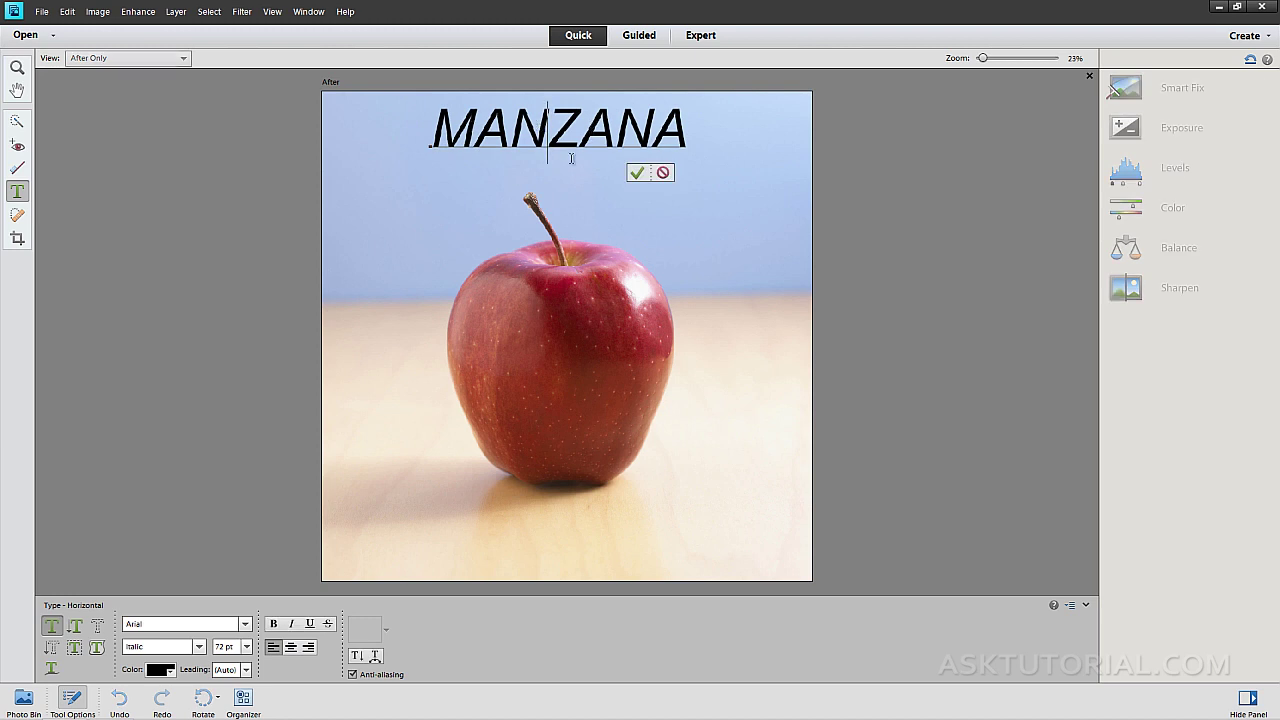
{"action": "mouse_move", "coordinate": [540, 186]}
{"action": "left_mouse_down"}
{"action": "mouse_move", "coordinate": [538, 200]}
{"action": "mouse_move", "coordinate": [550, 192]}
{"action": "left_mouse_up"}
{"action": "key", "text": "ctrl+Return"}
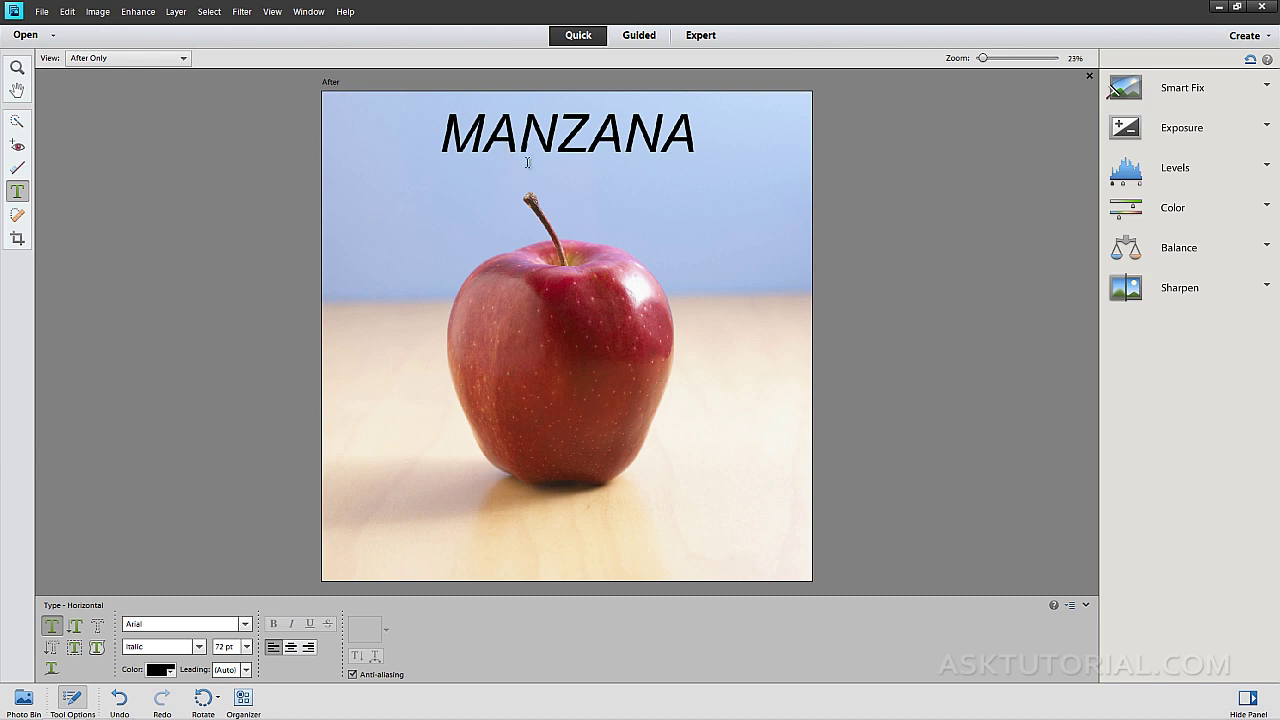
{"action": "left_click", "coordinate": [556, 140]}
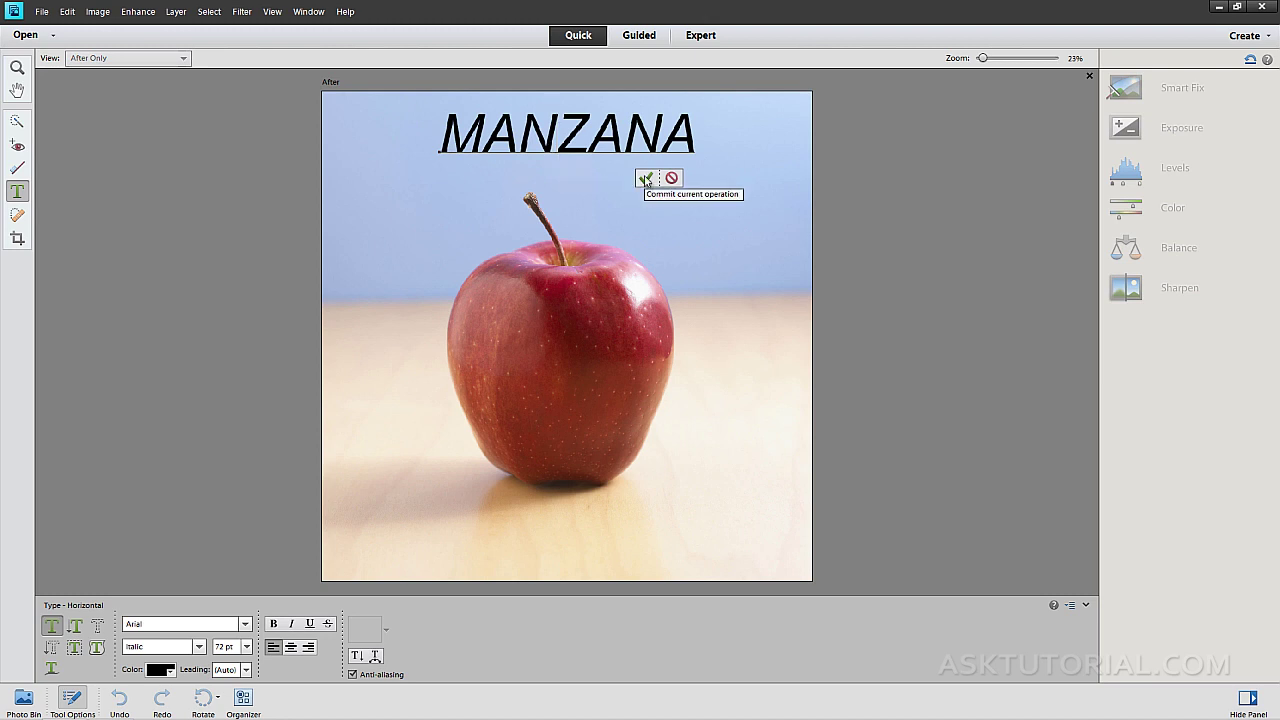
{"action": "mouse_move", "coordinate": [517, 177]}
{"action": "left_mouse_down"}
{"action": "mouse_move", "coordinate": [517, 194]}
{"action": "mouse_move", "coordinate": [515, 178]}
{"action": "left_mouse_up"}
{"action": "left_click", "coordinate": [515, 178]}
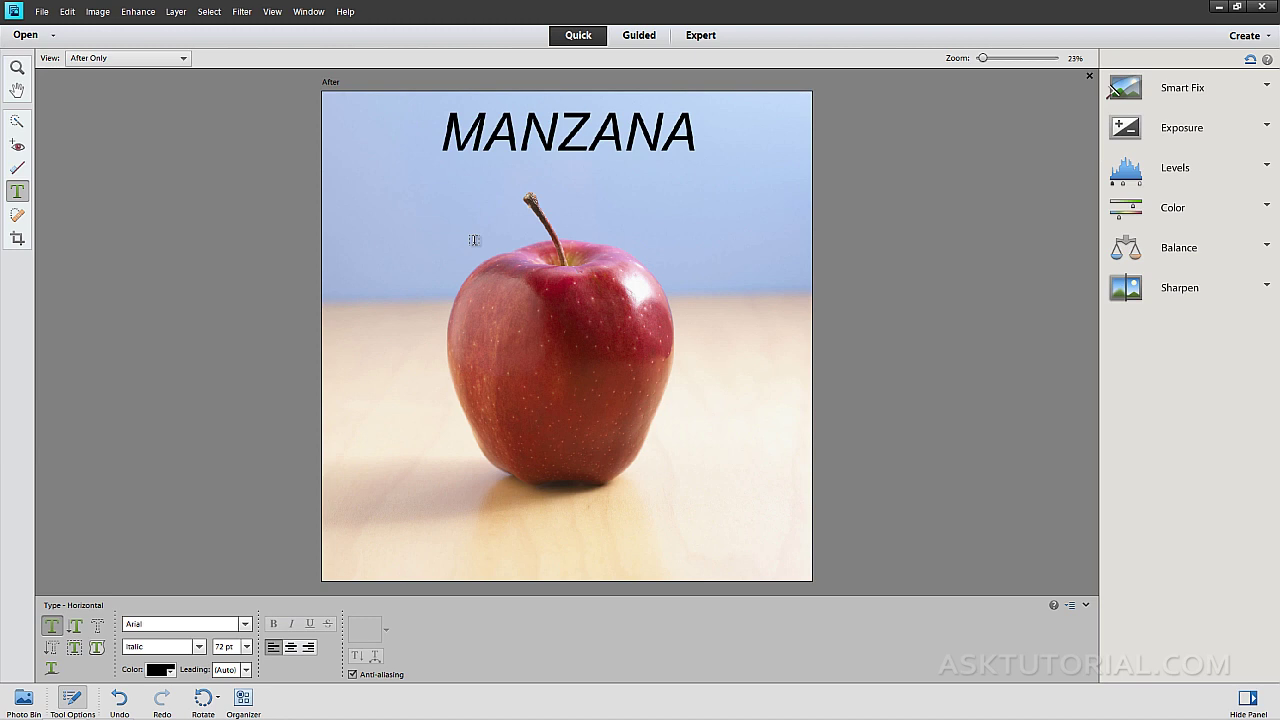
Change the font style of the whole MANZANA text to Bold
{"action": "left_click", "coordinate": [561, 132]}
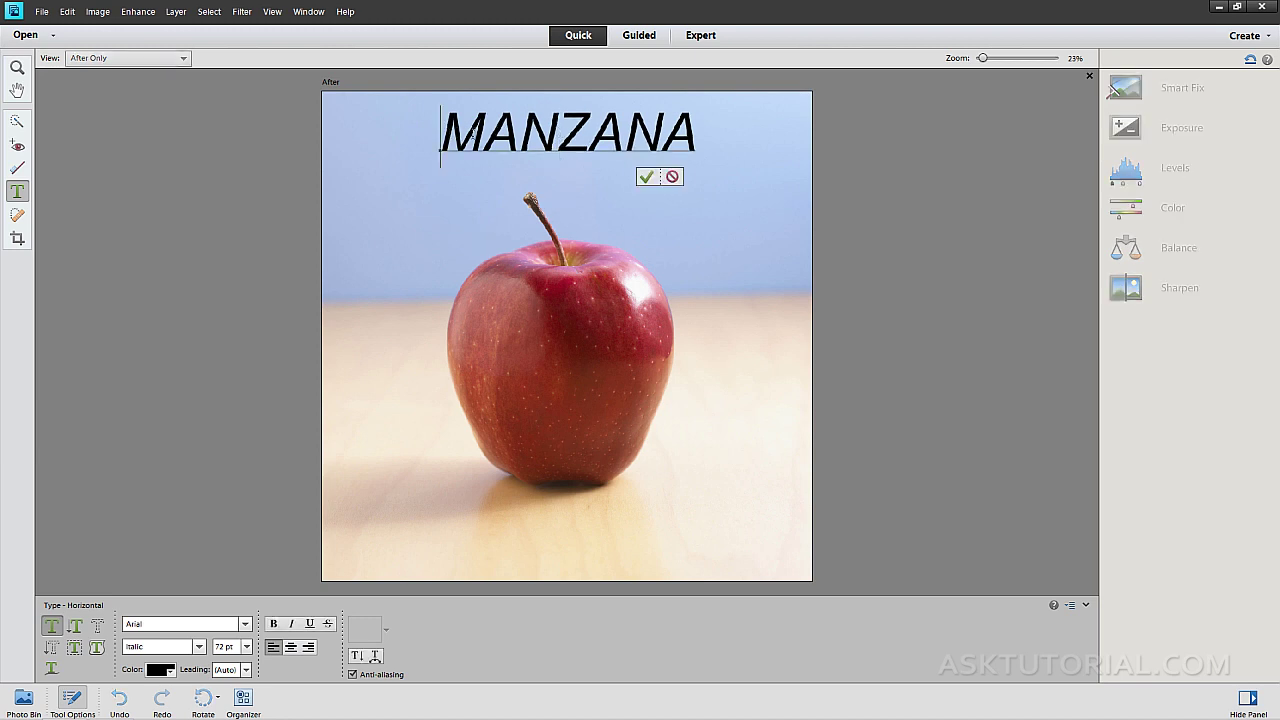
{"action": "left_click_drag", "start_coordinate": [441, 132], "coordinate": [680, 133]}
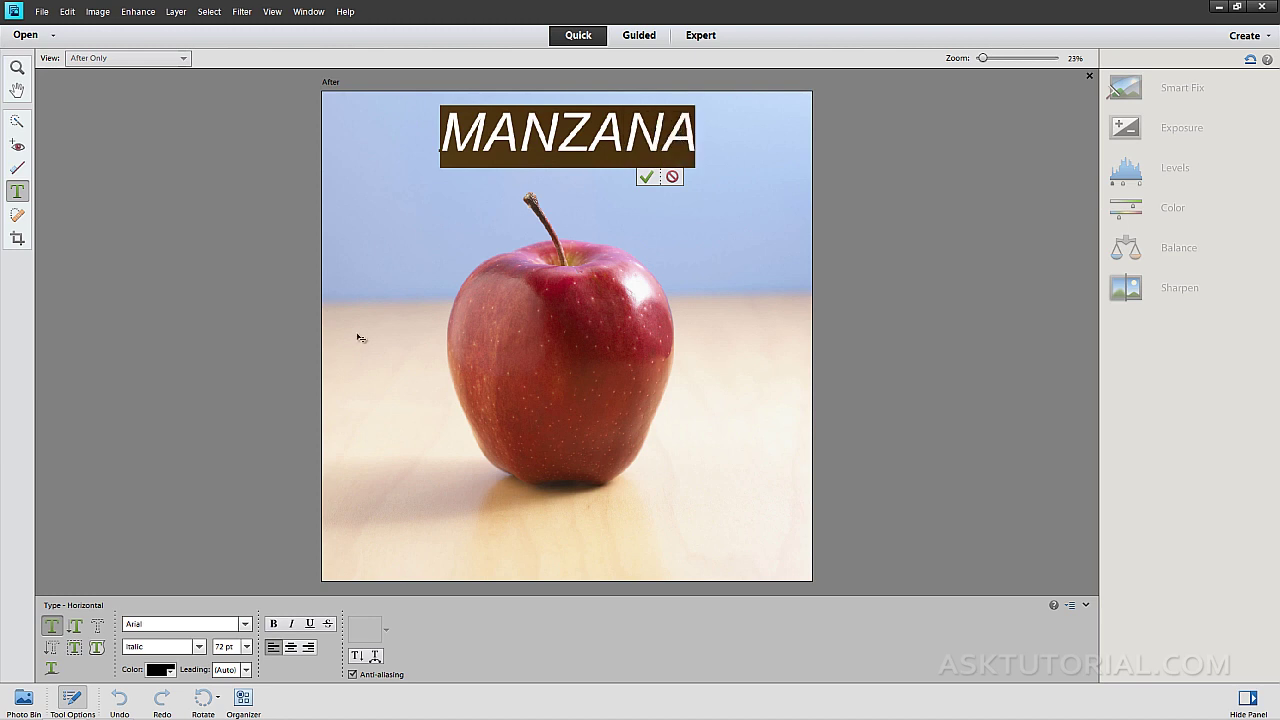
{"action": "left_click", "coordinate": [199, 646]}
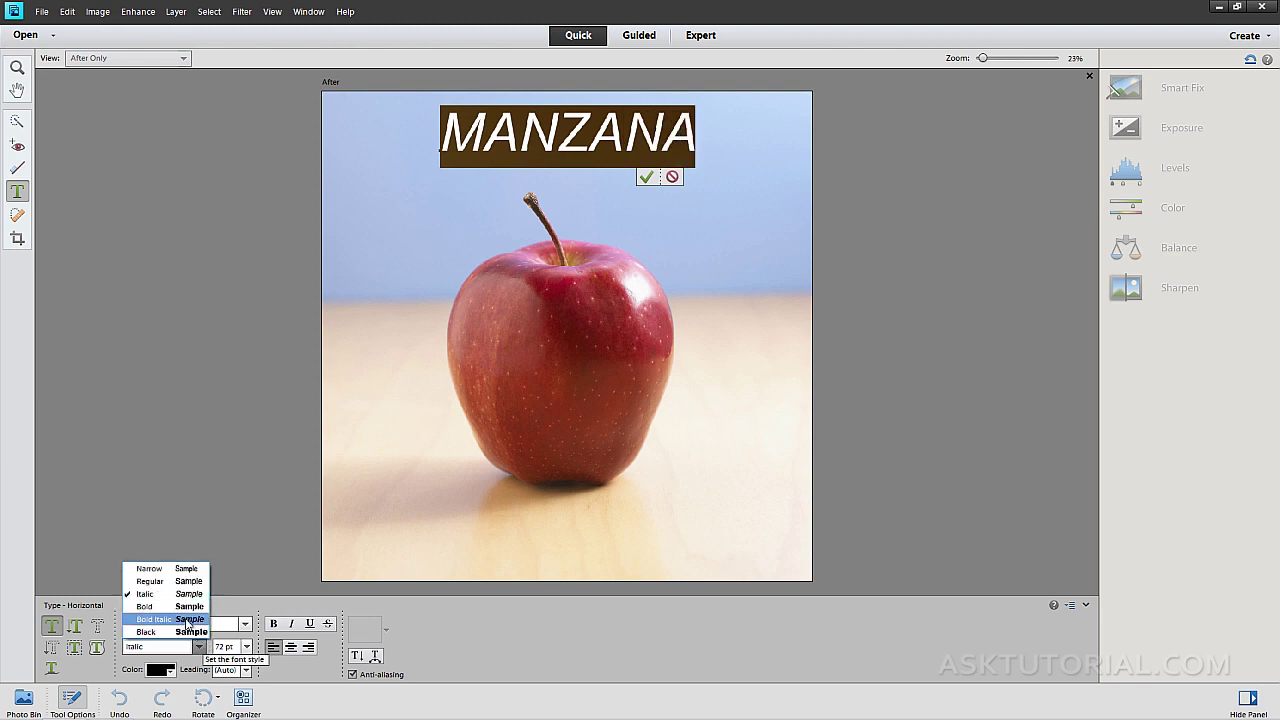
{"action": "left_click", "coordinate": [183, 607]}
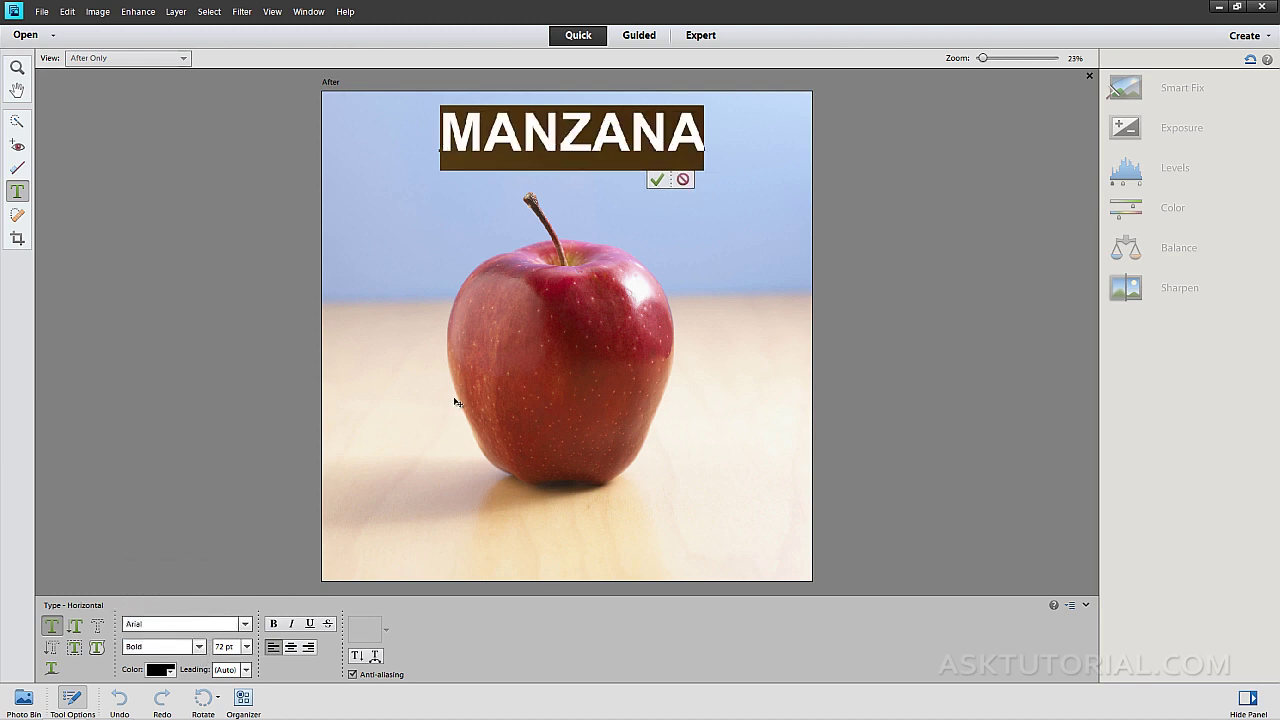
{"action": "left_click", "coordinate": [656, 181]}
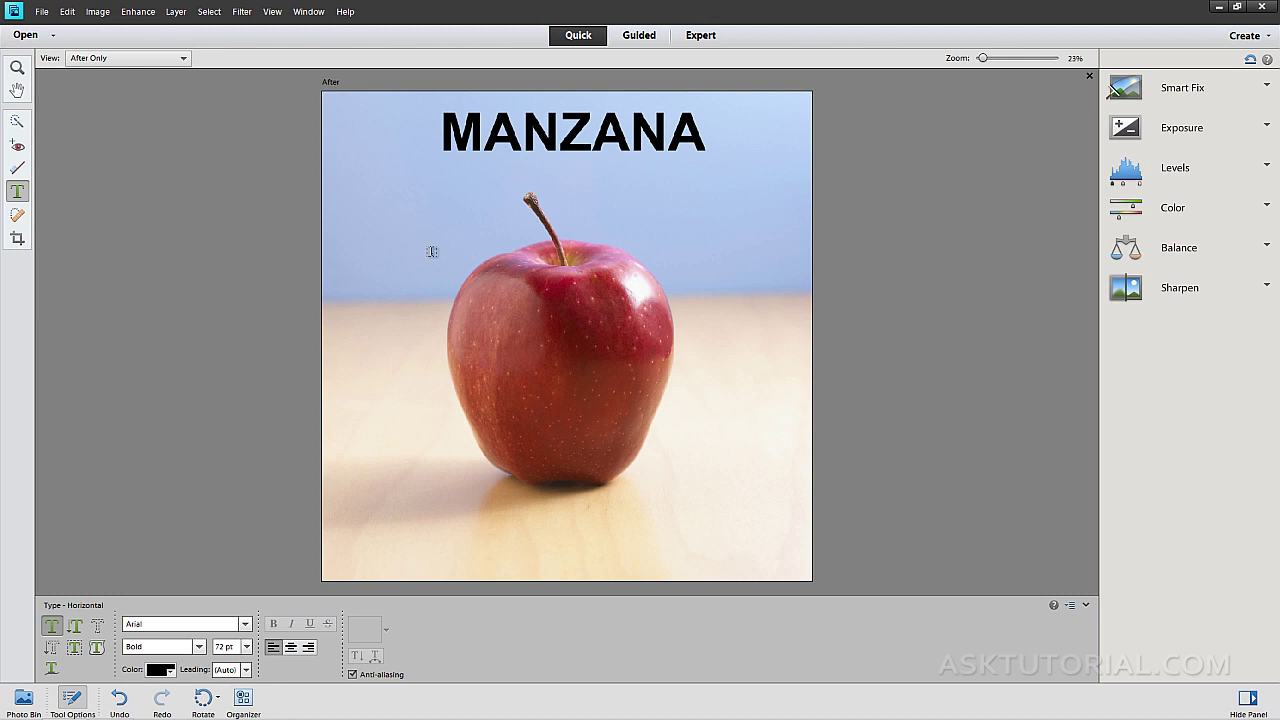
Move the bold MANZANA text slightly lower, closer to the apple's stem
{"action": "left_click", "coordinate": [553, 145]}
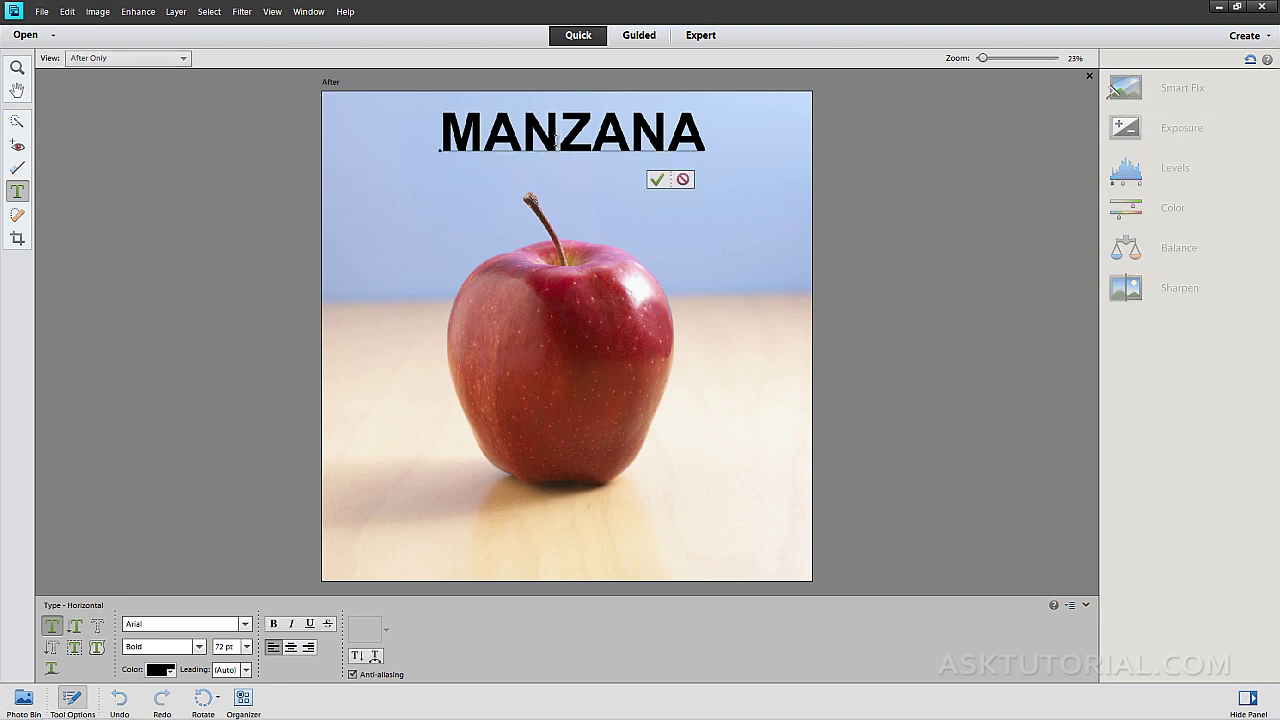
{"action": "left_click_drag", "start_coordinate": [484, 217], "coordinate": [480, 228]}
{"action": "key", "text": "ctrl+Return"}
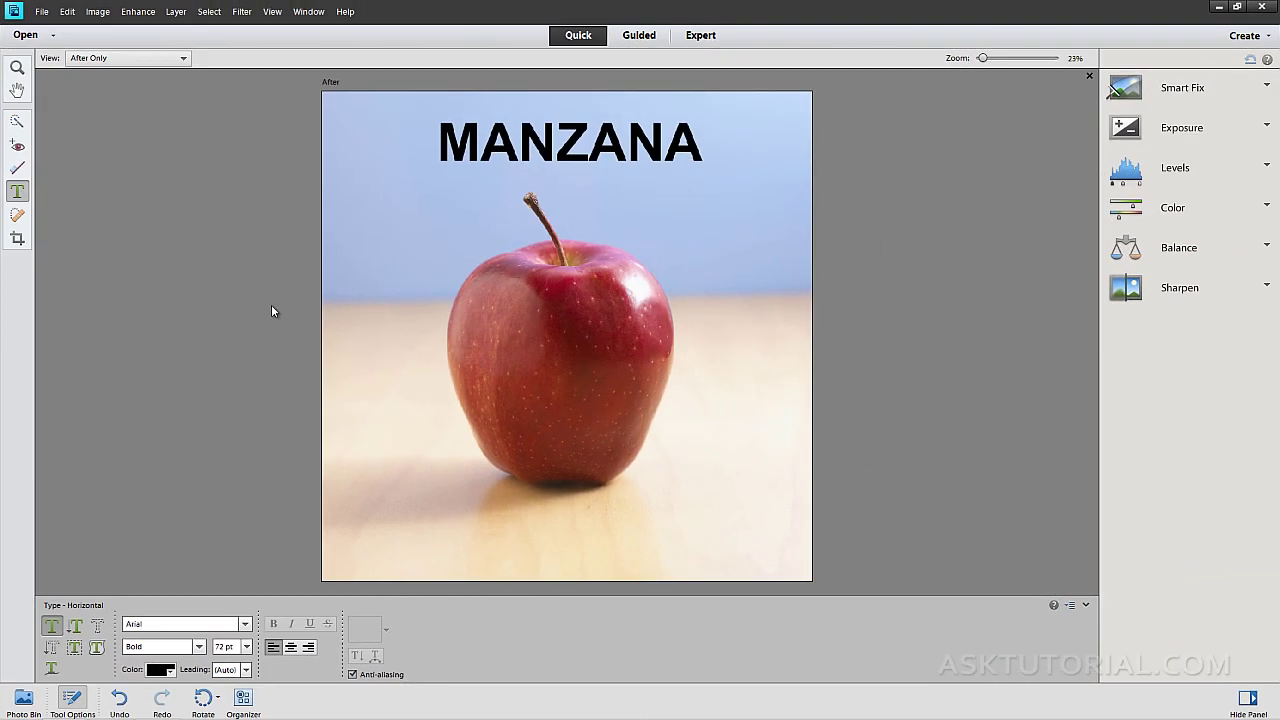
Draw a wide crop area over the upper part of the apple and shrink it to exclude the MANZANA text
{"action": "left_click", "coordinate": [17, 241]}
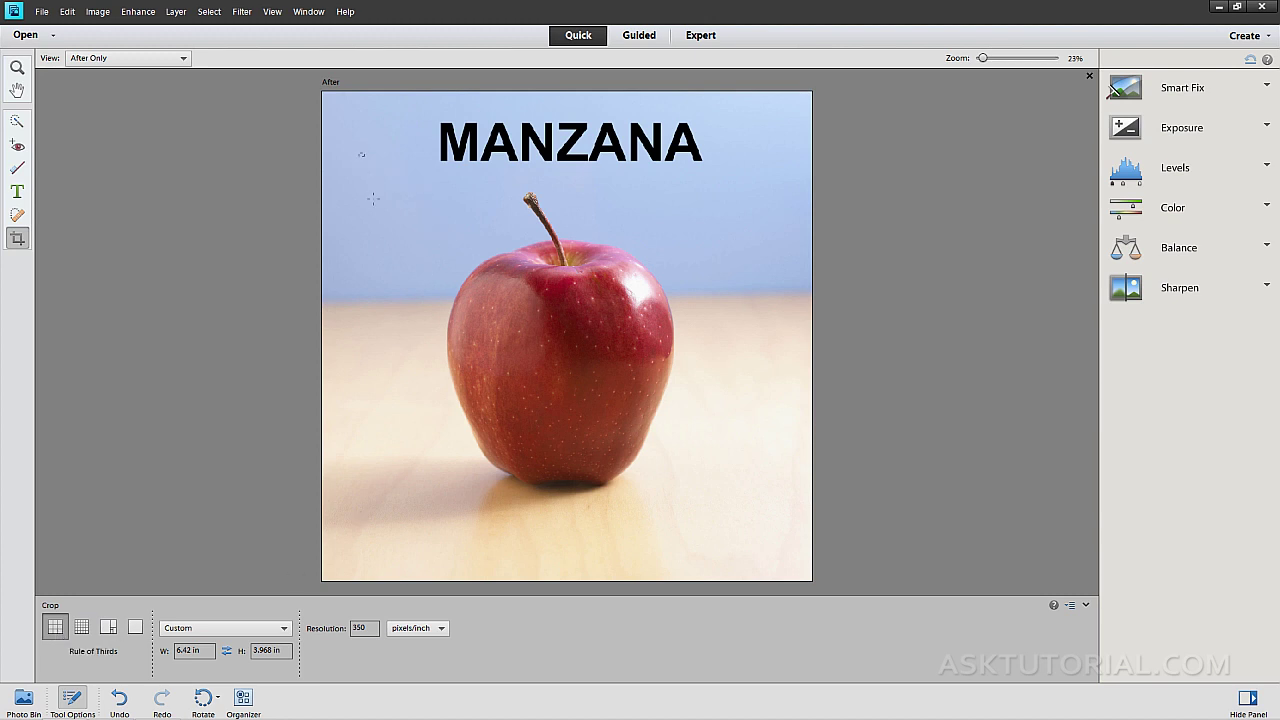
{"action": "left_click_drag", "start_coordinate": [575, 300], "coordinate": [774, 468]}
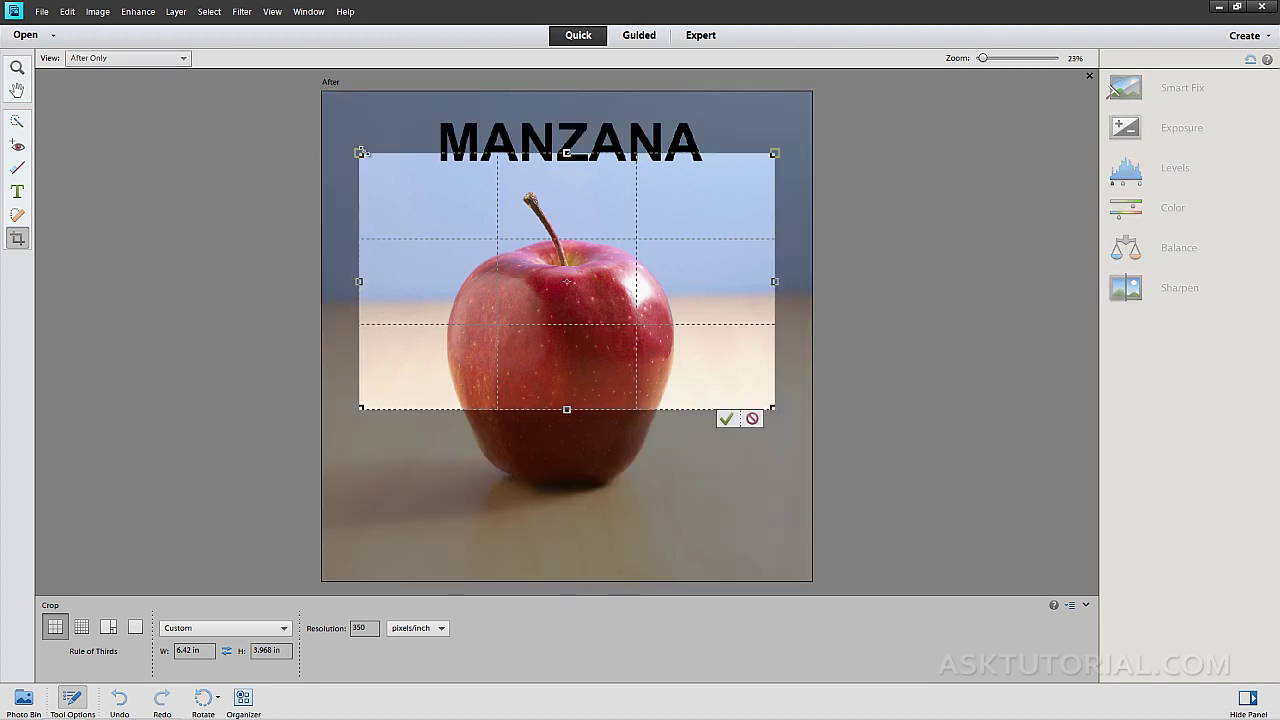
{"action": "mouse_move", "coordinate": [383, 155]}
{"action": "left_mouse_down"}
{"action": "mouse_move", "coordinate": [460, 218]}
{"action": "mouse_move", "coordinate": [388, 167]}
{"action": "left_mouse_up"}
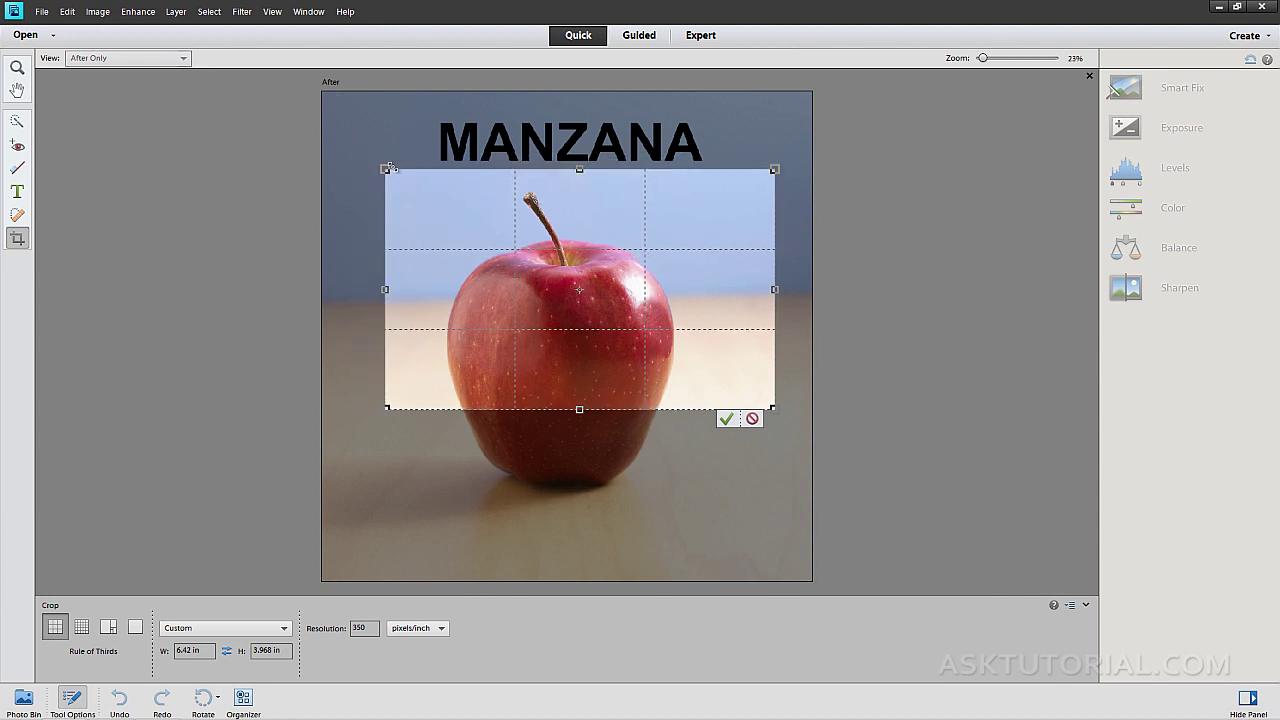
Set the crop proportions to No Restriction, then reshape and reposition the crop area to frame the whole apple below the text
{"action": "left_click", "coordinate": [286, 628]}
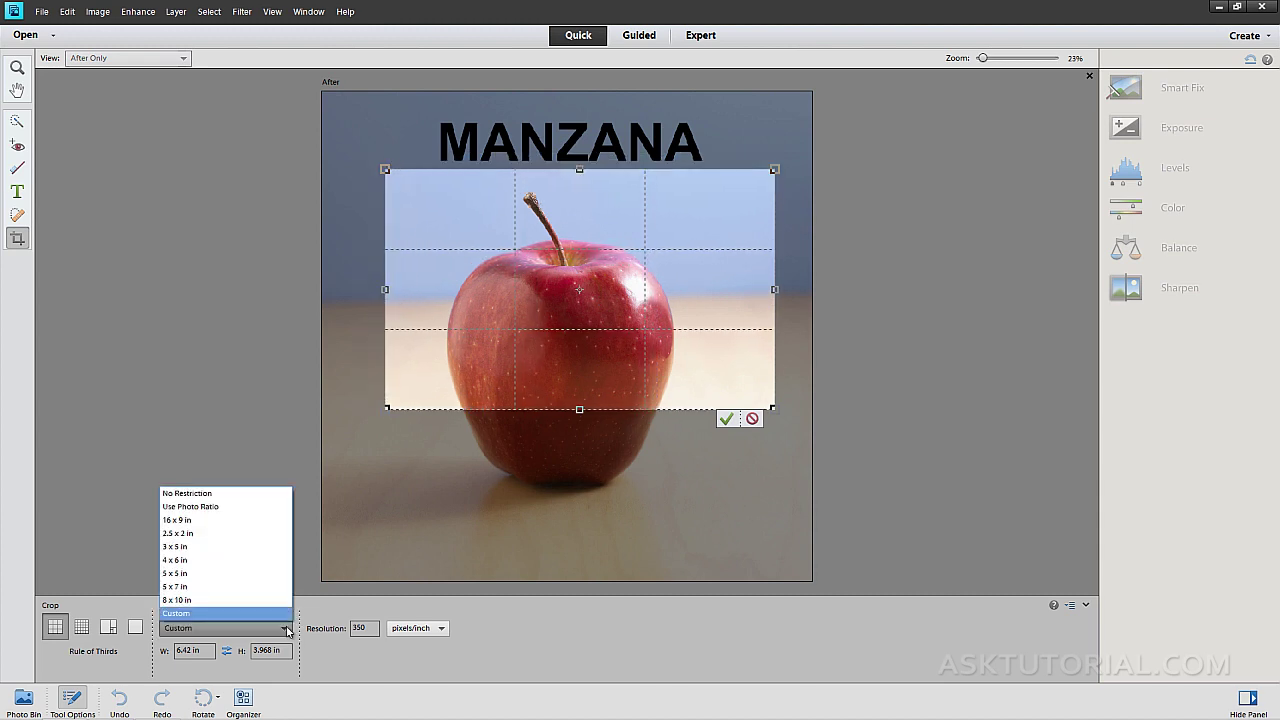
{"action": "left_click", "coordinate": [182, 497]}
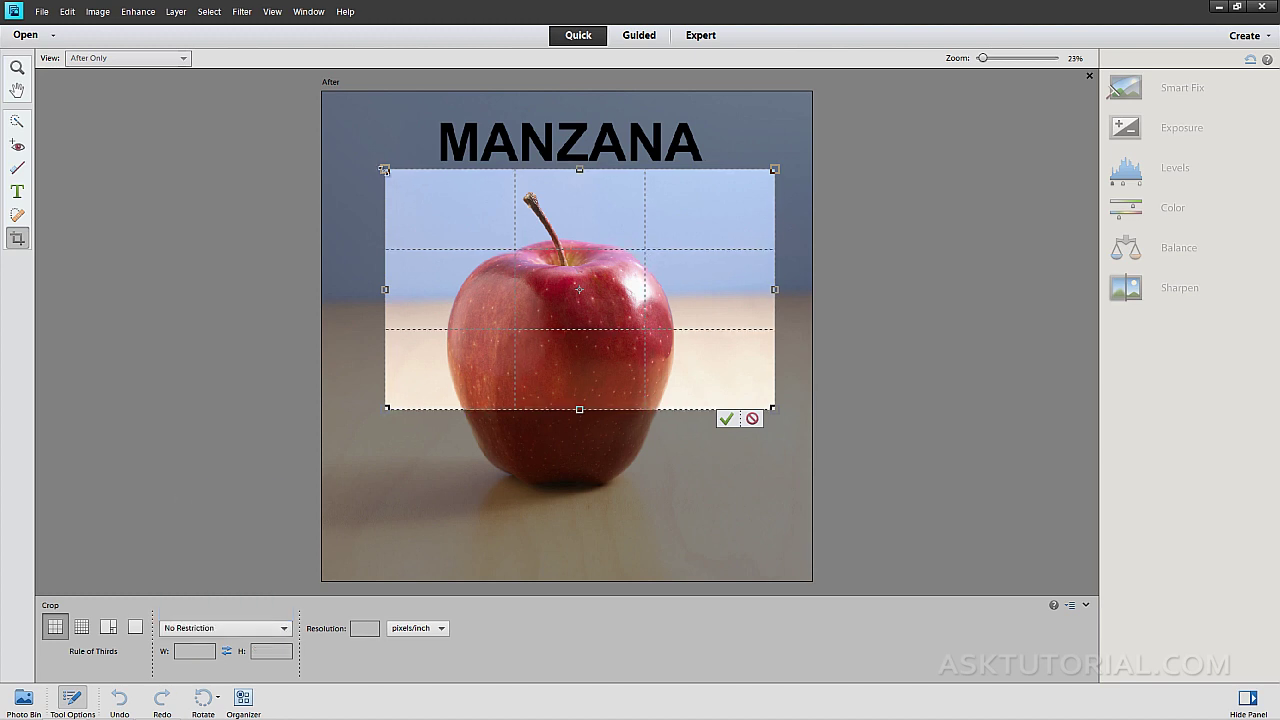
{"action": "left_click_drag", "start_coordinate": [386, 170], "coordinate": [403, 201]}
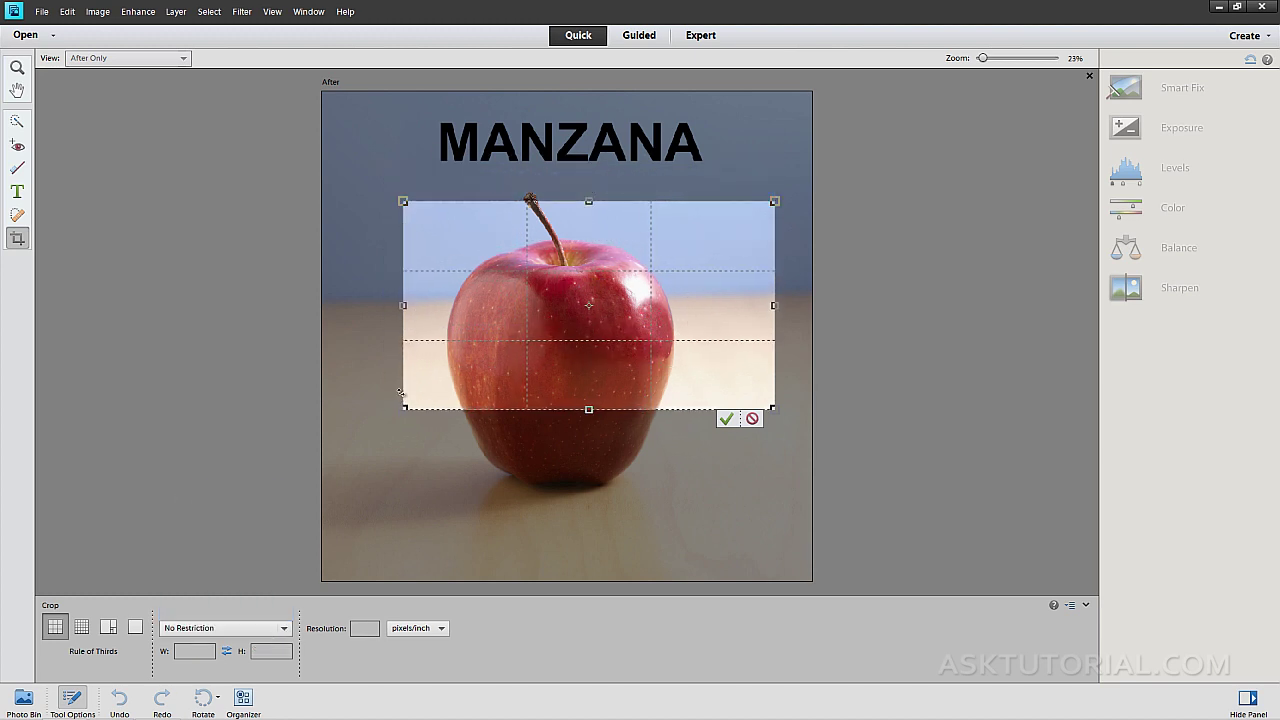
{"action": "left_click_drag", "start_coordinate": [405, 408], "coordinate": [366, 504]}
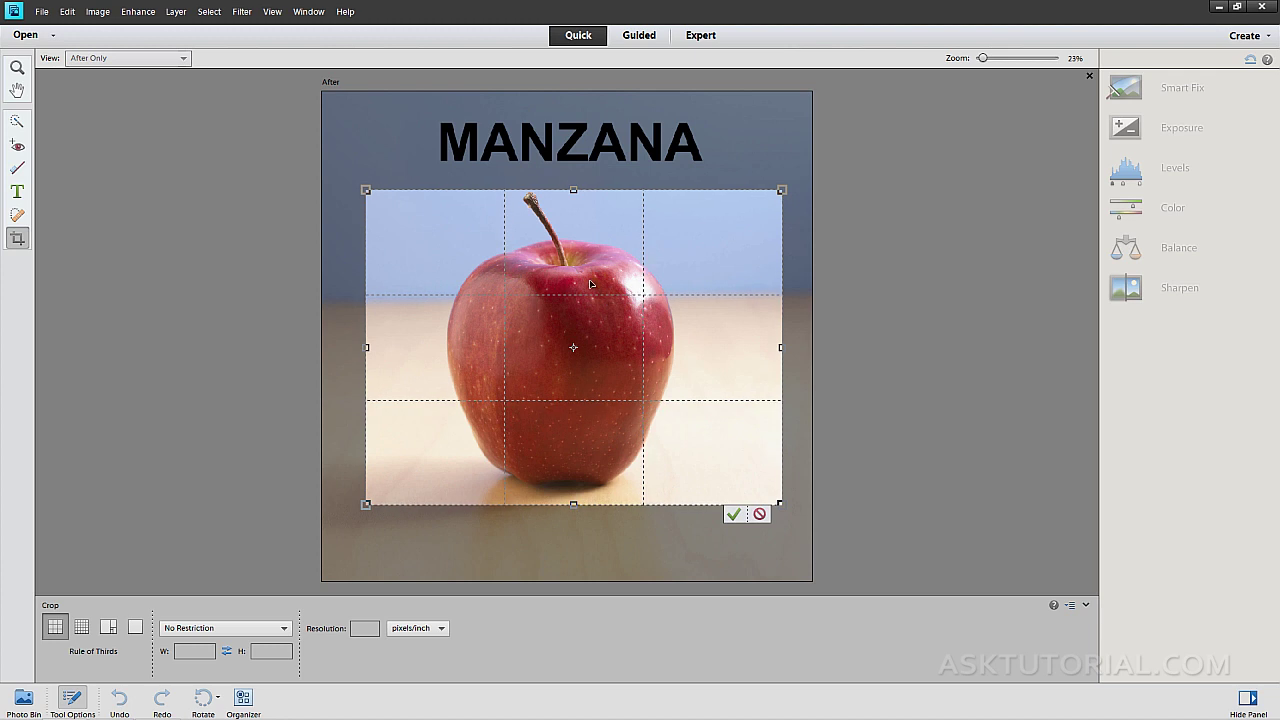
{"action": "mouse_move", "coordinate": [589, 279]}
{"action": "left_mouse_down"}
{"action": "mouse_move", "coordinate": [568, 311]}
{"action": "mouse_move", "coordinate": [584, 304]}
{"action": "left_mouse_up"}
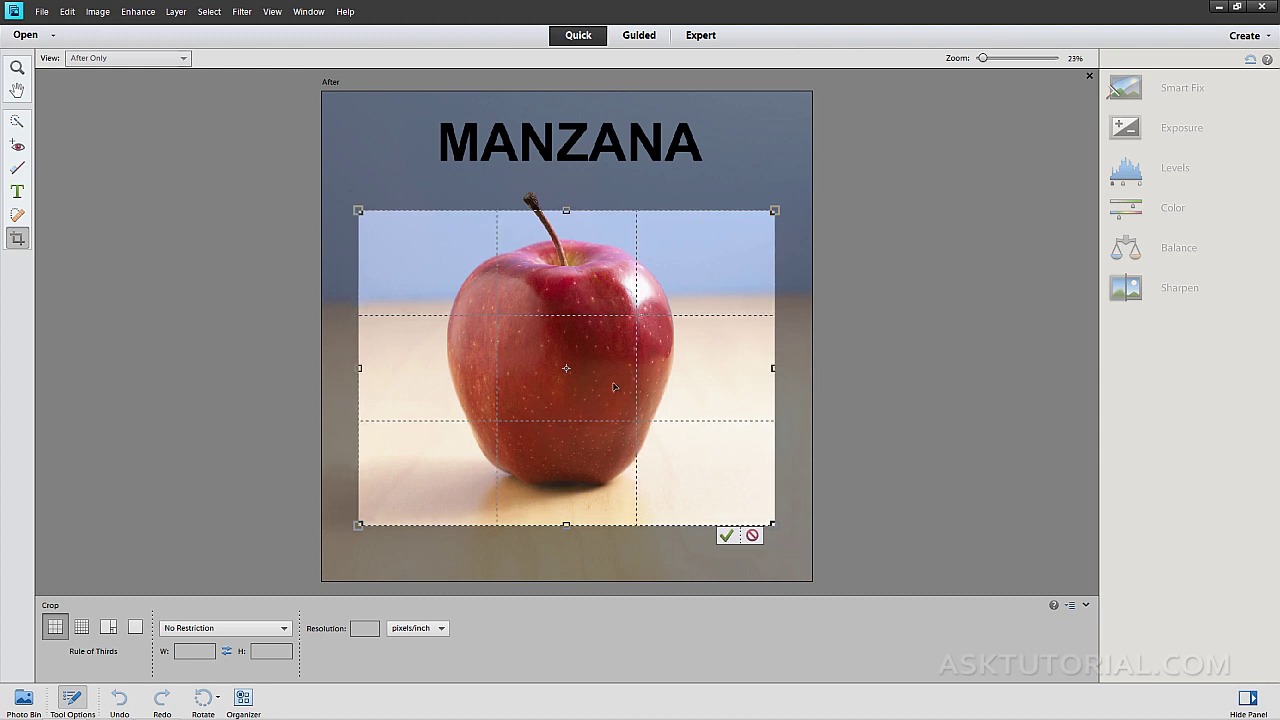
{"action": "left_click_drag", "start_coordinate": [570, 361], "coordinate": [568, 337]}
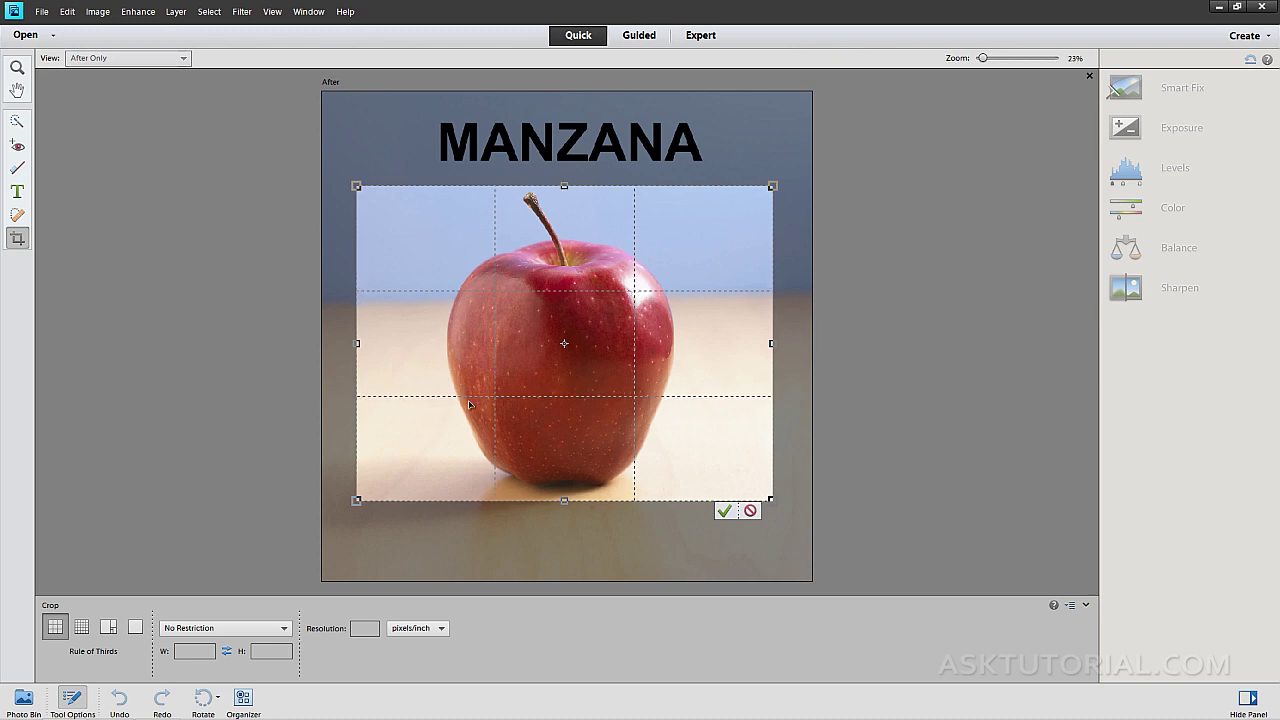
Try the Grid overlay on the crop area and switch it to the Golden ratio overlay
{"action": "left_click", "coordinate": [83, 630]}
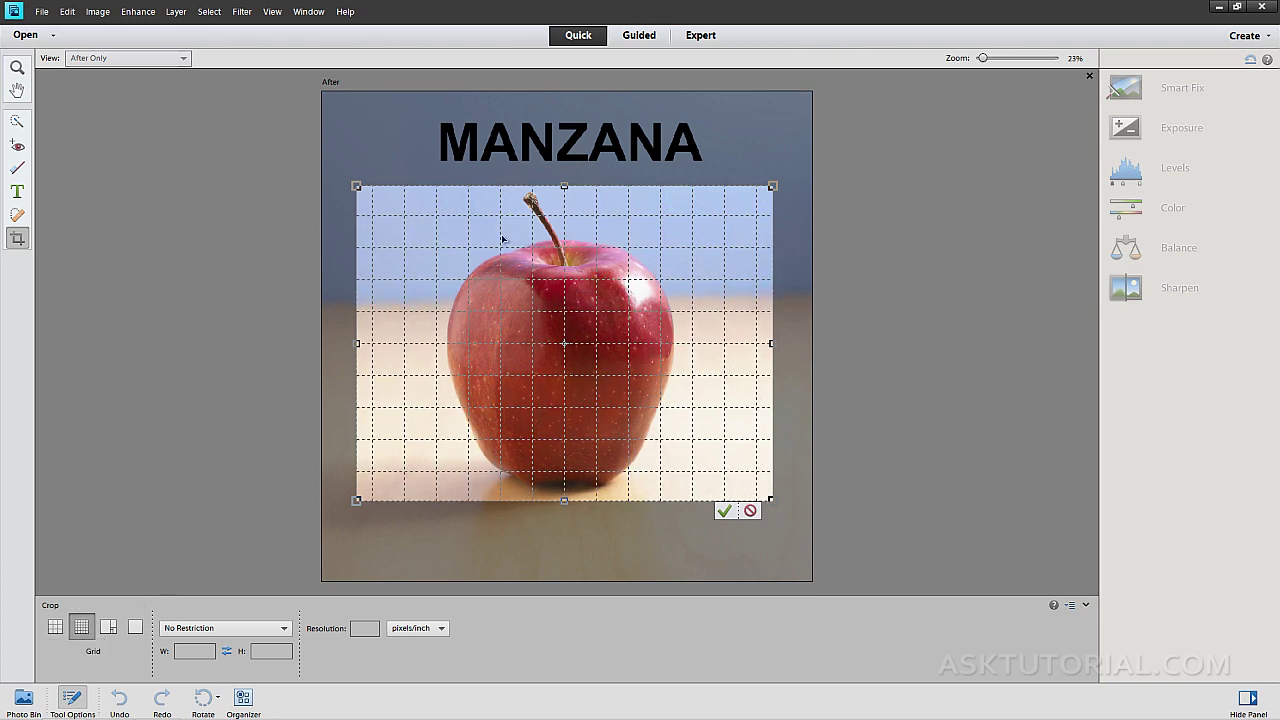
{"action": "left_click", "coordinate": [109, 627]}
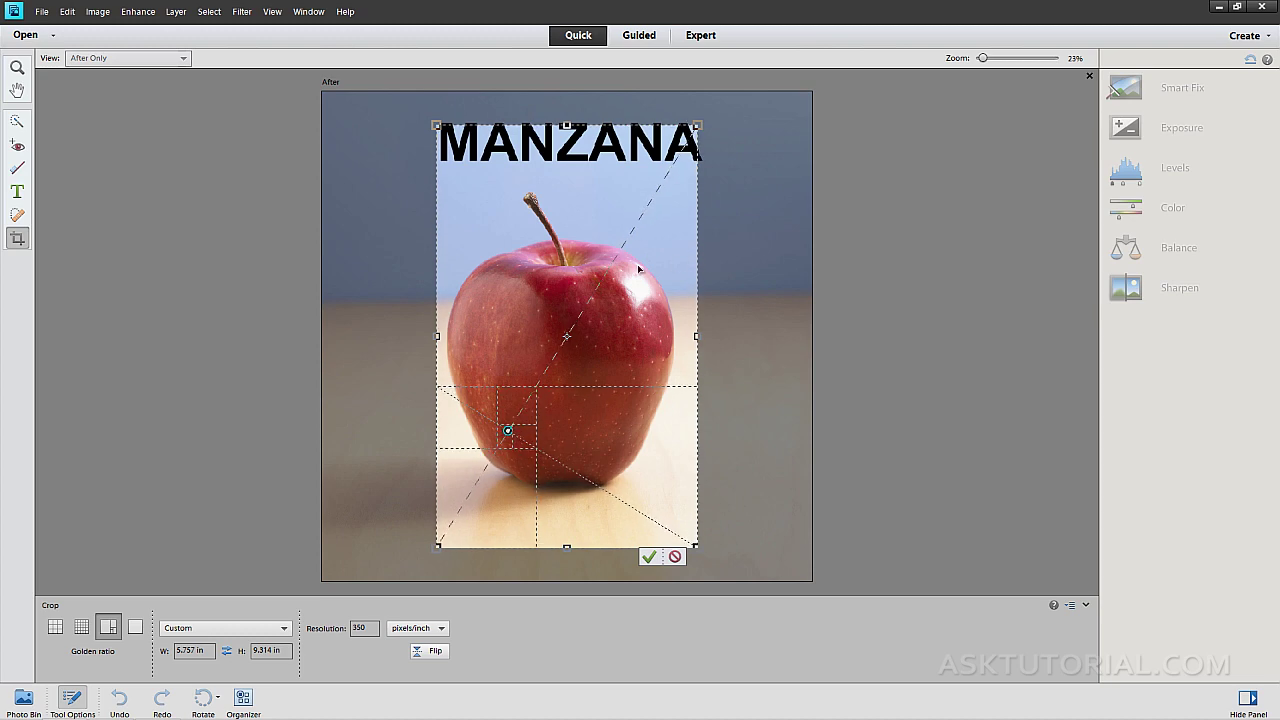
Reshape the crop area to frame the whole apple below the MANZANA text, and set the crop overlay to None
{"action": "left_click_drag", "start_coordinate": [719, 267], "coordinate": [504, 198]}
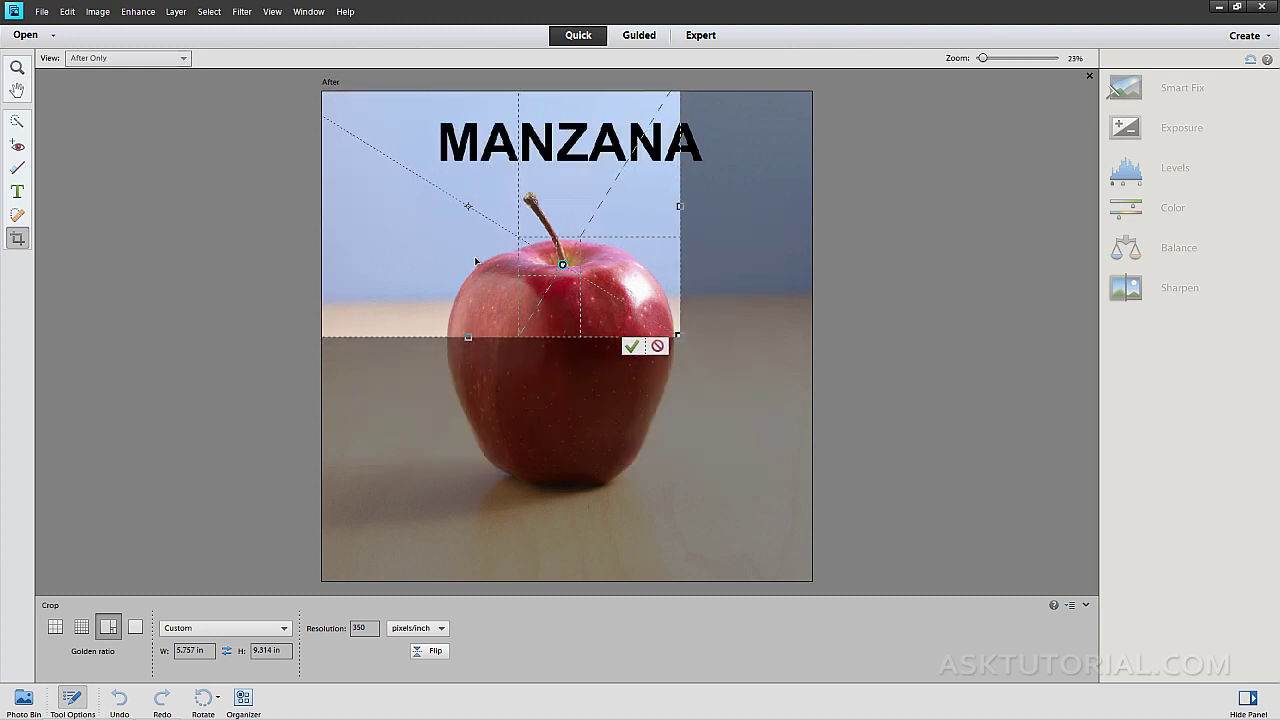
{"action": "left_click_drag", "start_coordinate": [679, 340], "coordinate": [604, 460]}
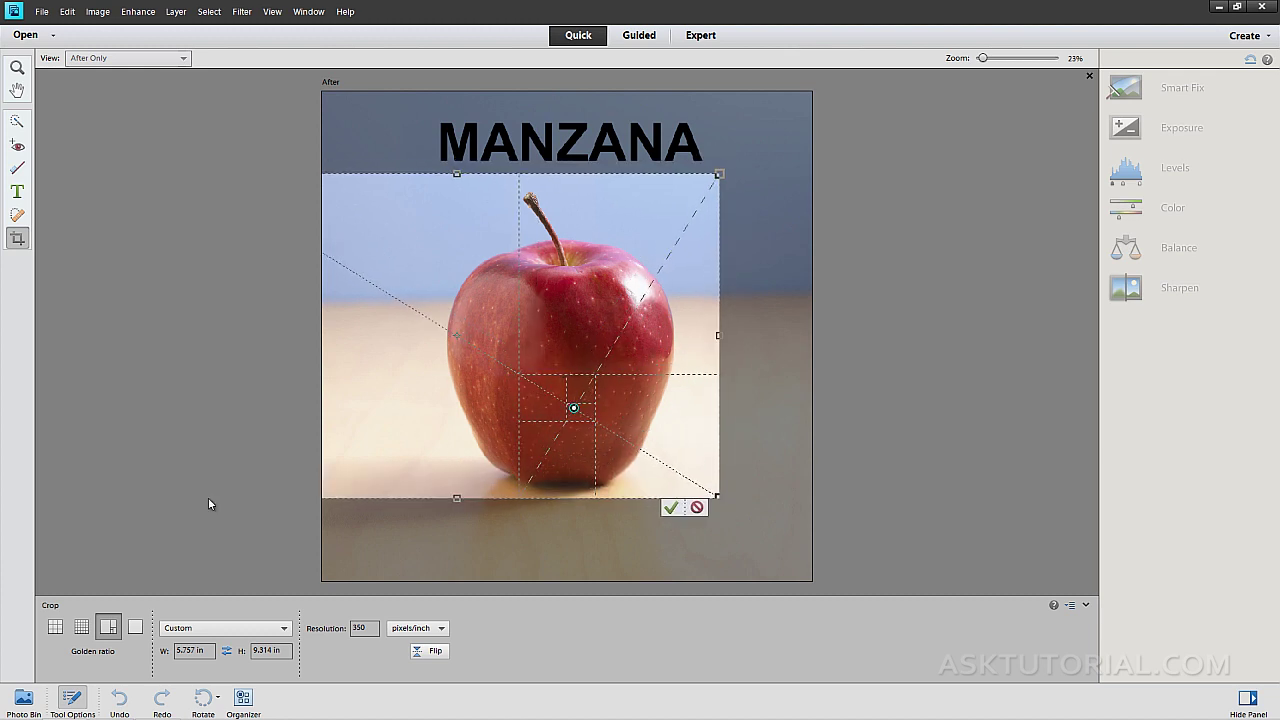
{"action": "left_click", "coordinate": [136, 627]}
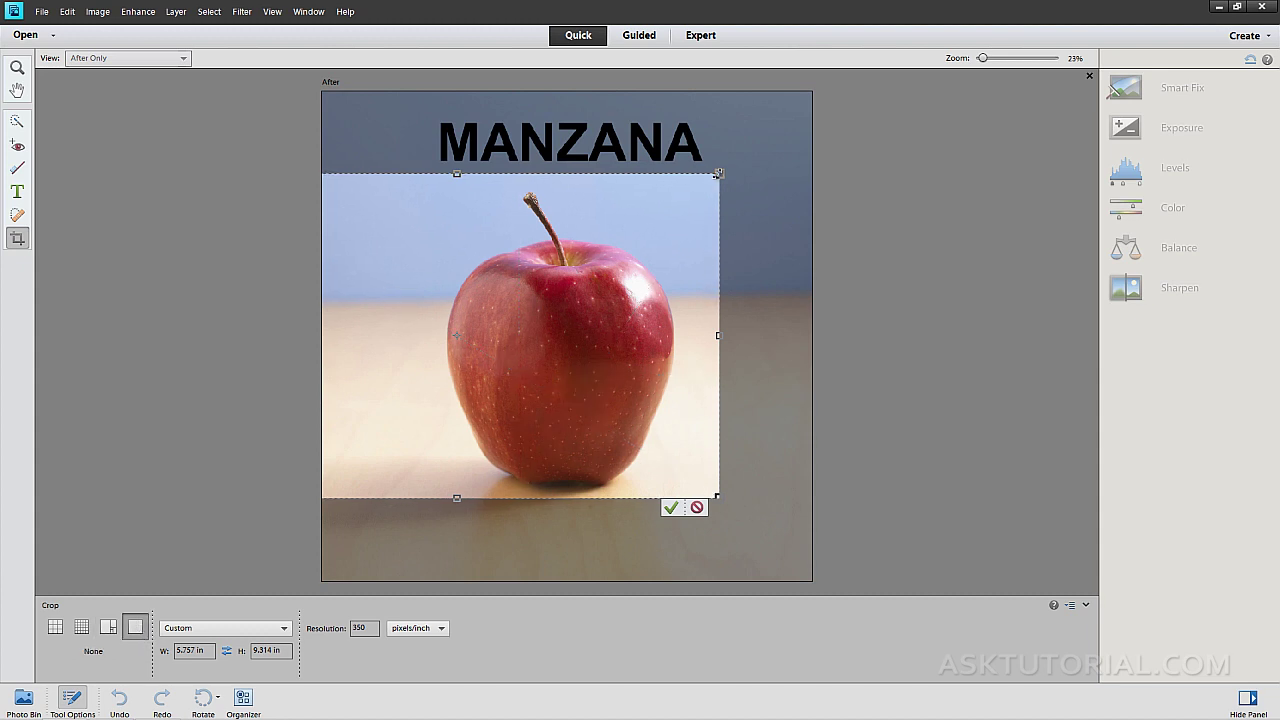
Shrink the crop area, widen it again into a landscape frame, and move it up over the apple
{"action": "left_click_drag", "start_coordinate": [718, 174], "coordinate": [577, 261]}
{"action": "left_click_drag", "start_coordinate": [441, 373], "coordinate": [348, 403]}
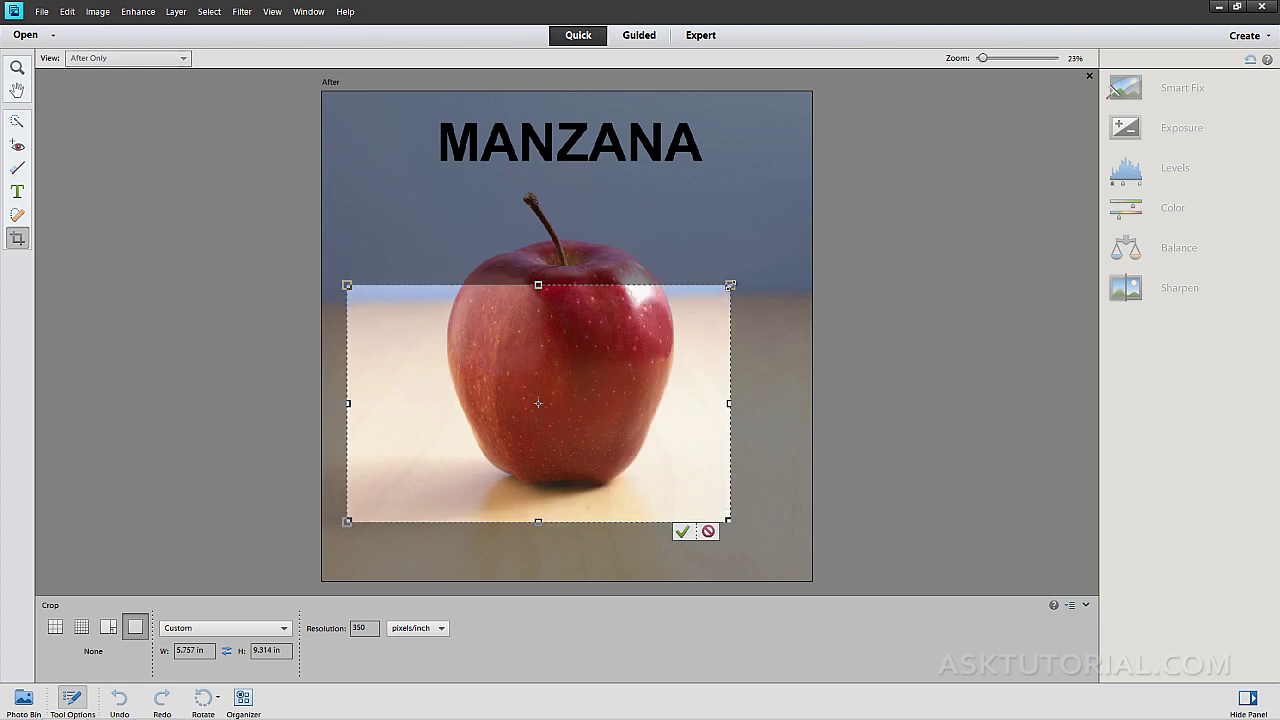
{"action": "left_click_drag", "start_coordinate": [730, 285], "coordinate": [798, 234]}
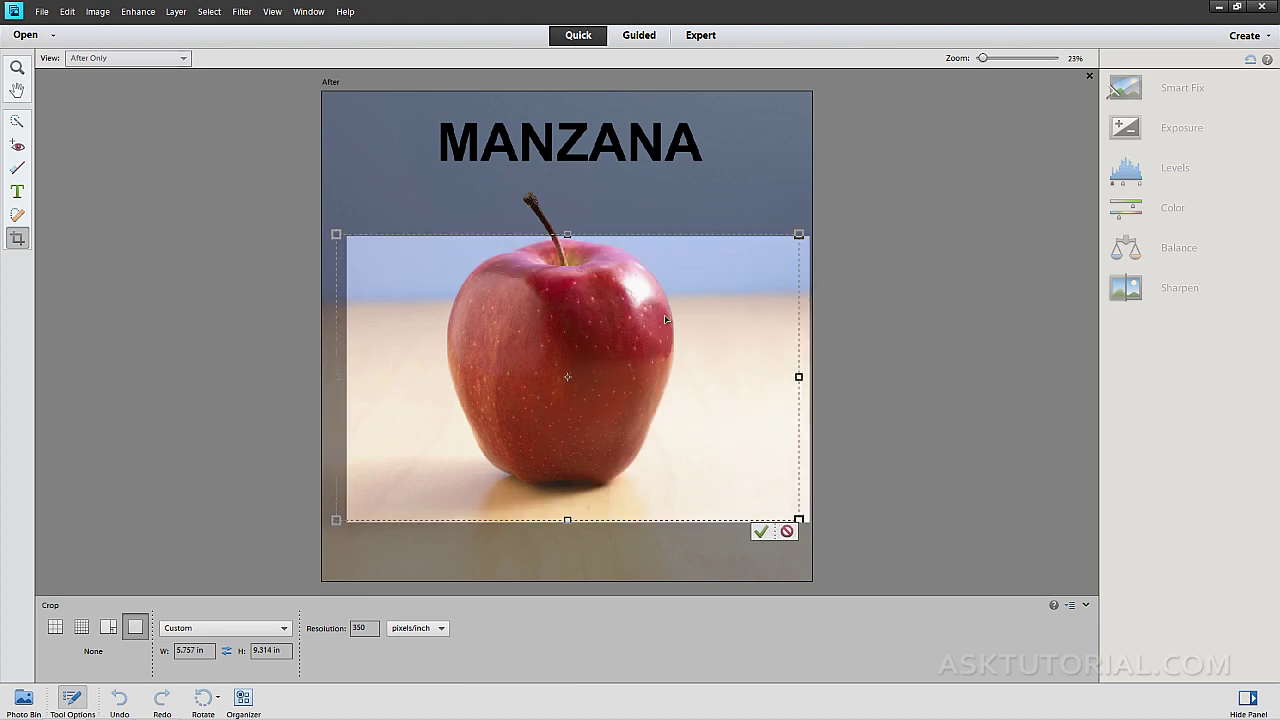
{"action": "left_click_drag", "start_coordinate": [666, 320], "coordinate": [663, 294]}
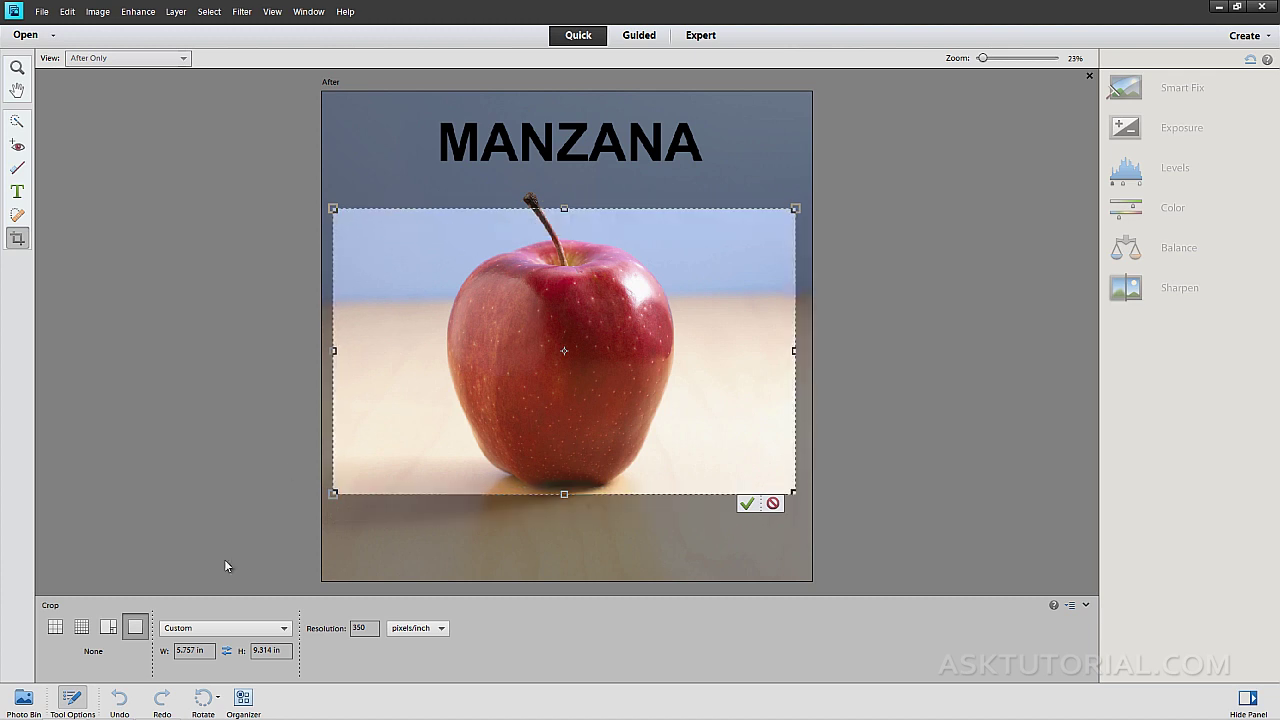
Set the crop proportions to No Restriction, then narrow and reposition the crop area around the apple
{"action": "left_click", "coordinate": [226, 628]}
{"action": "left_click", "coordinate": [216, 497]}
{"action": "left_click_drag", "start_coordinate": [333, 208], "coordinate": [382, 185]}
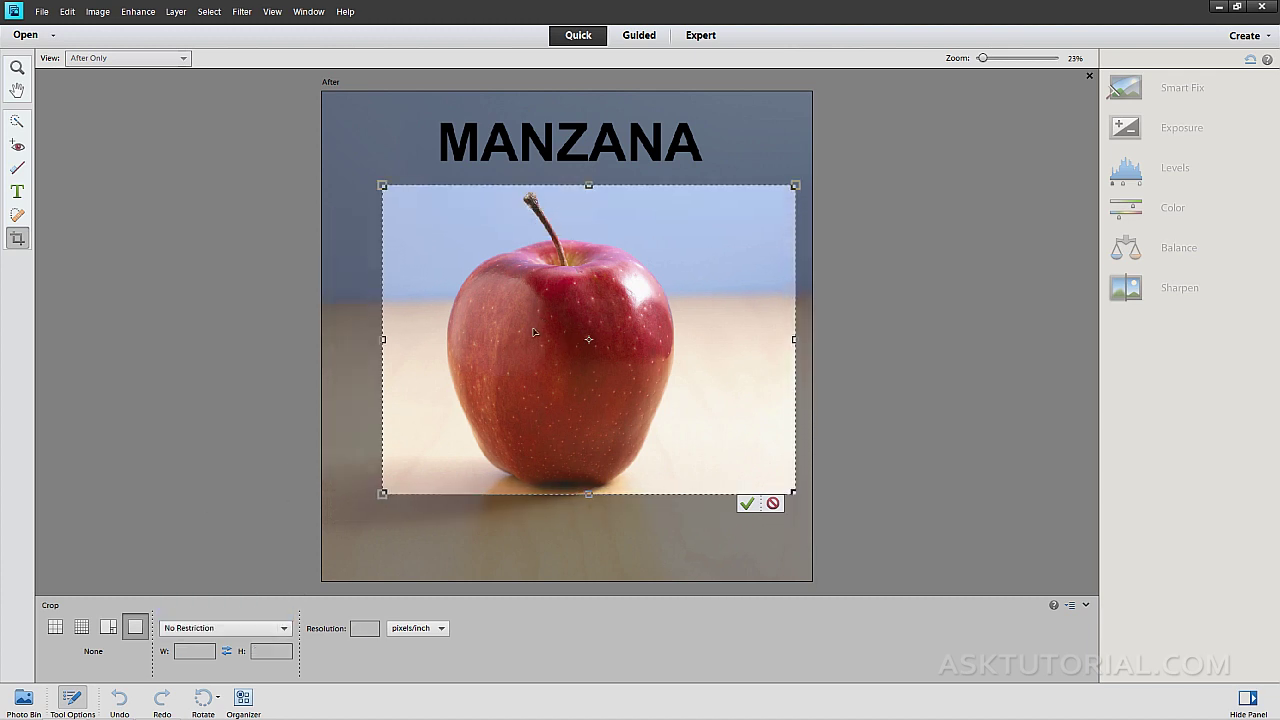
{"action": "left_click_drag", "start_coordinate": [534, 333], "coordinate": [498, 342]}
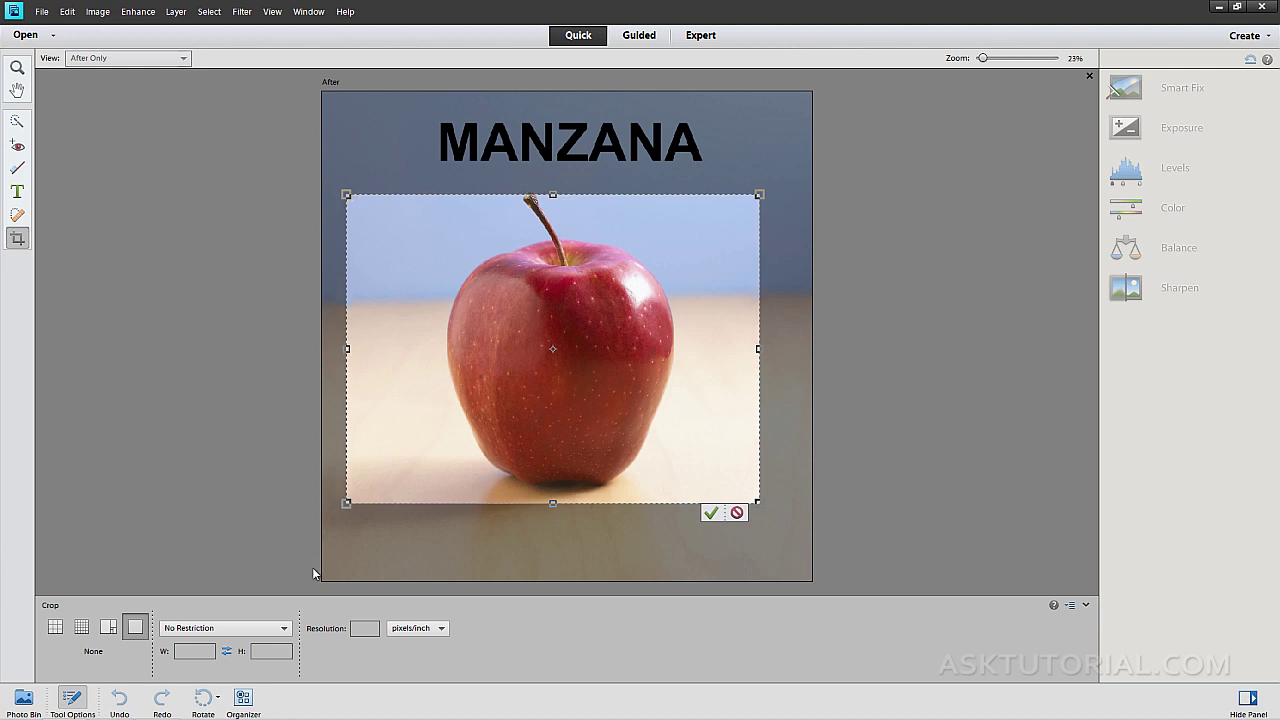
Set the crop proportions to 4 x 6 in and turn the crop area into a landscape frame below the MANZANA text
{"action": "left_click", "coordinate": [281, 629]}
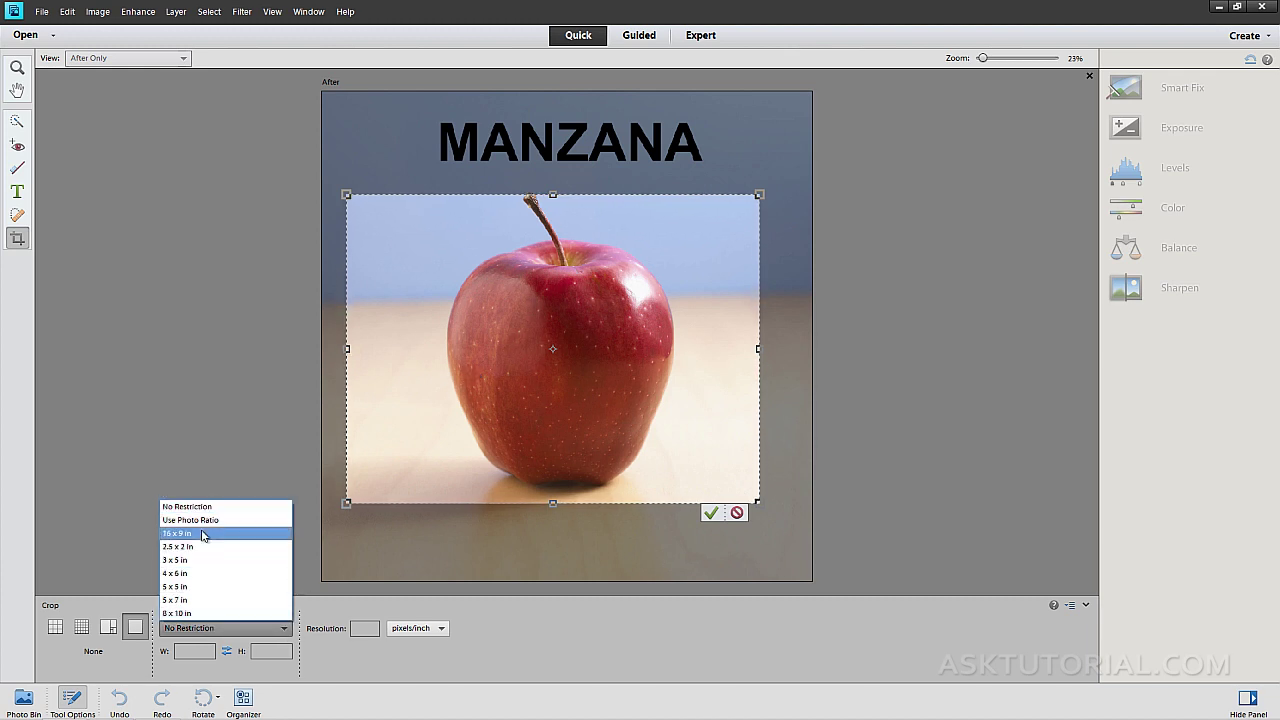
{"action": "left_click", "coordinate": [172, 578]}
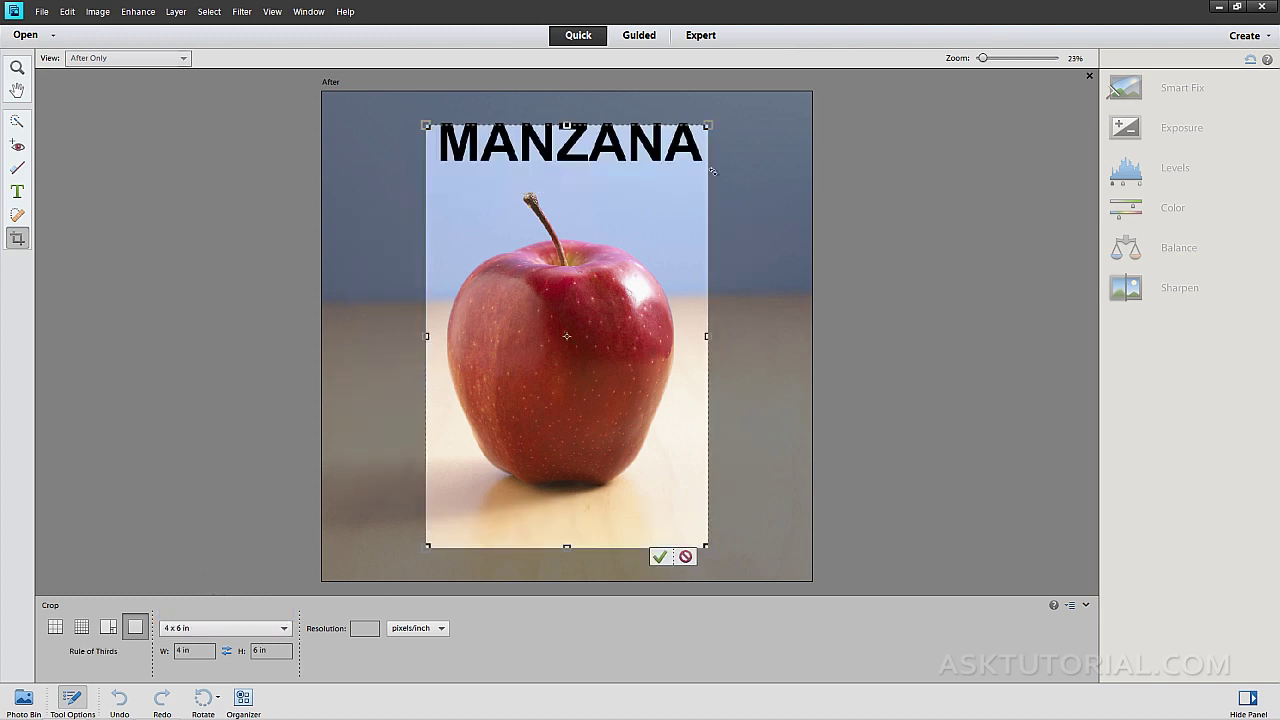
{"action": "mouse_move", "coordinate": [709, 128]}
{"action": "left_mouse_down"}
{"action": "mouse_move", "coordinate": [645, 180]}
{"action": "mouse_move", "coordinate": [714, 115]}
{"action": "left_mouse_up"}
{"action": "left_click_drag", "start_coordinate": [737, 295], "coordinate": [547, 236]}
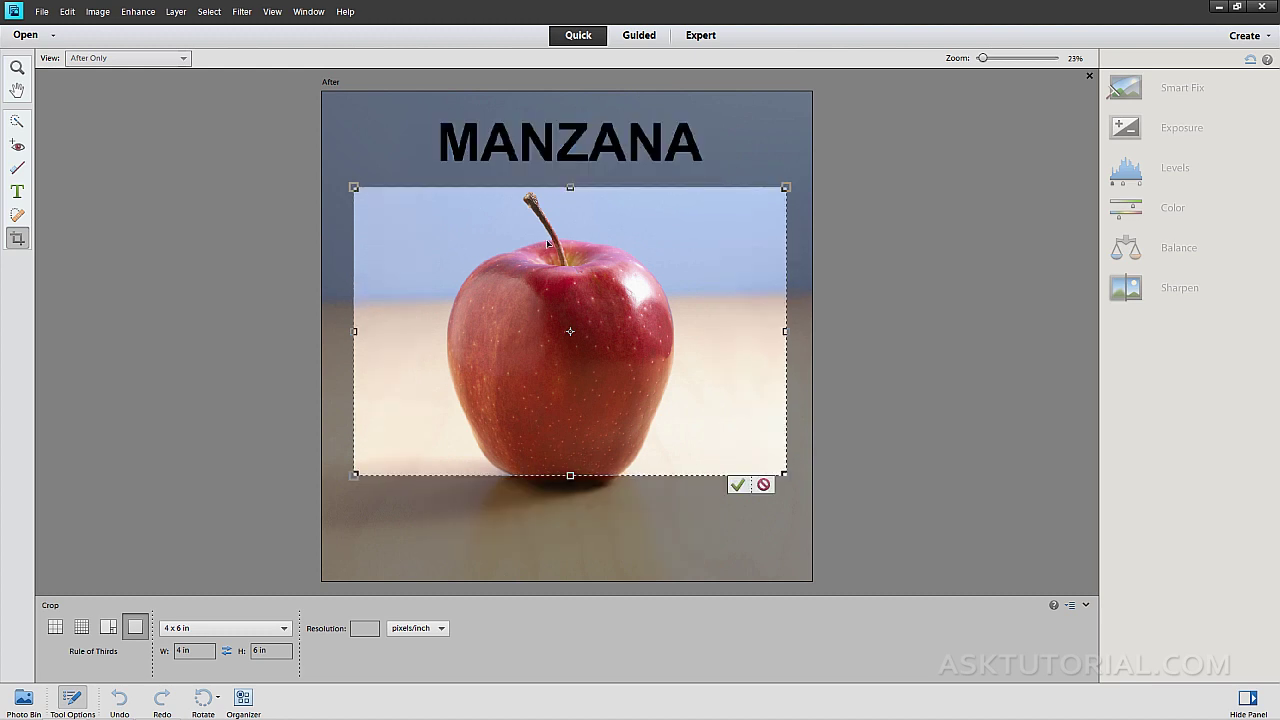
Enlarge the landscape crop area and position it to include the whole apple and its stem but exclude the text
{"action": "left_click_drag", "start_coordinate": [789, 479], "coordinate": [806, 490]}
{"action": "left_click_drag", "start_coordinate": [697, 432], "coordinate": [682, 437]}
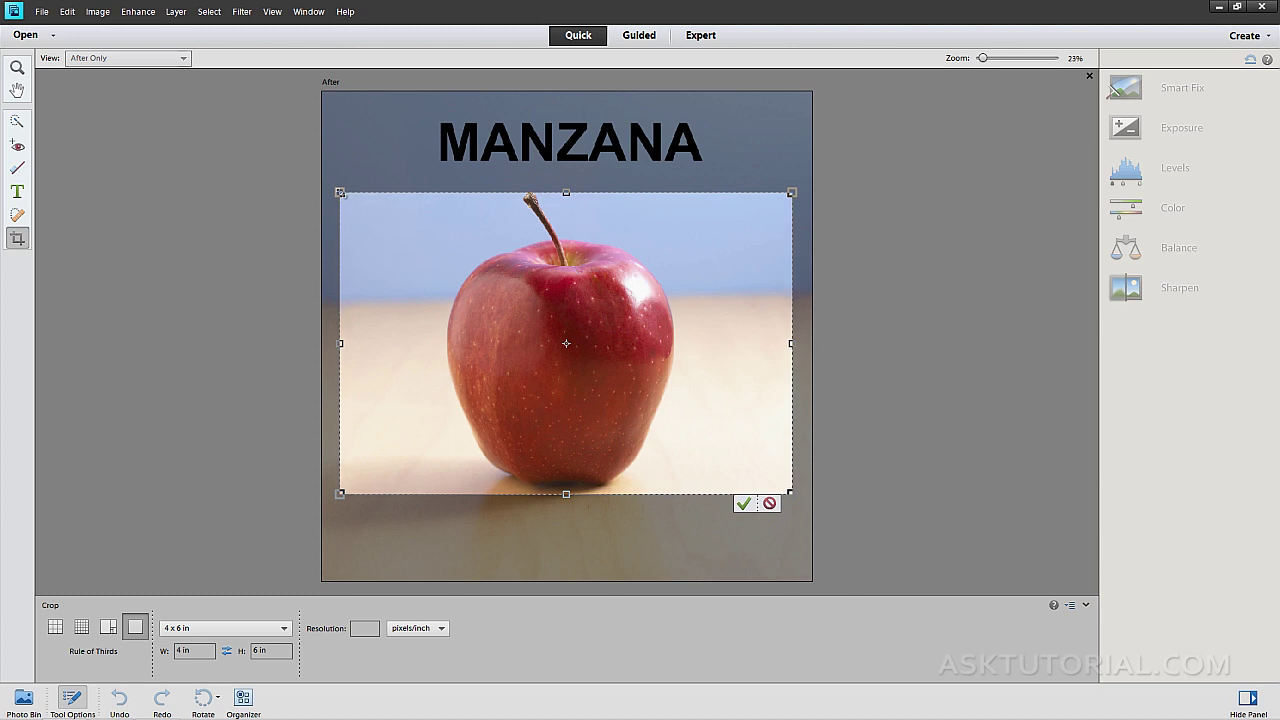
{"action": "left_click_drag", "start_coordinate": [340, 192], "coordinate": [333, 188]}
{"action": "left_click_drag", "start_coordinate": [790, 189], "coordinate": [805, 178]}
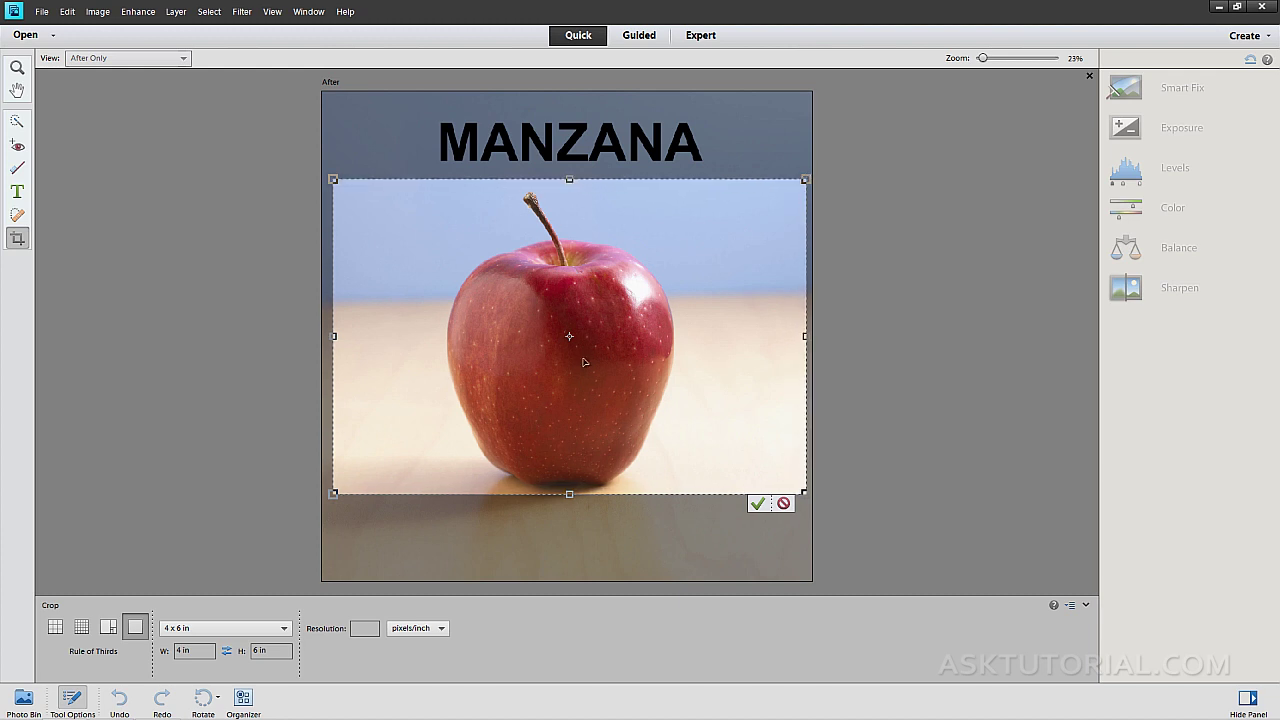
{"action": "left_click_drag", "start_coordinate": [584, 363], "coordinate": [584, 372]}
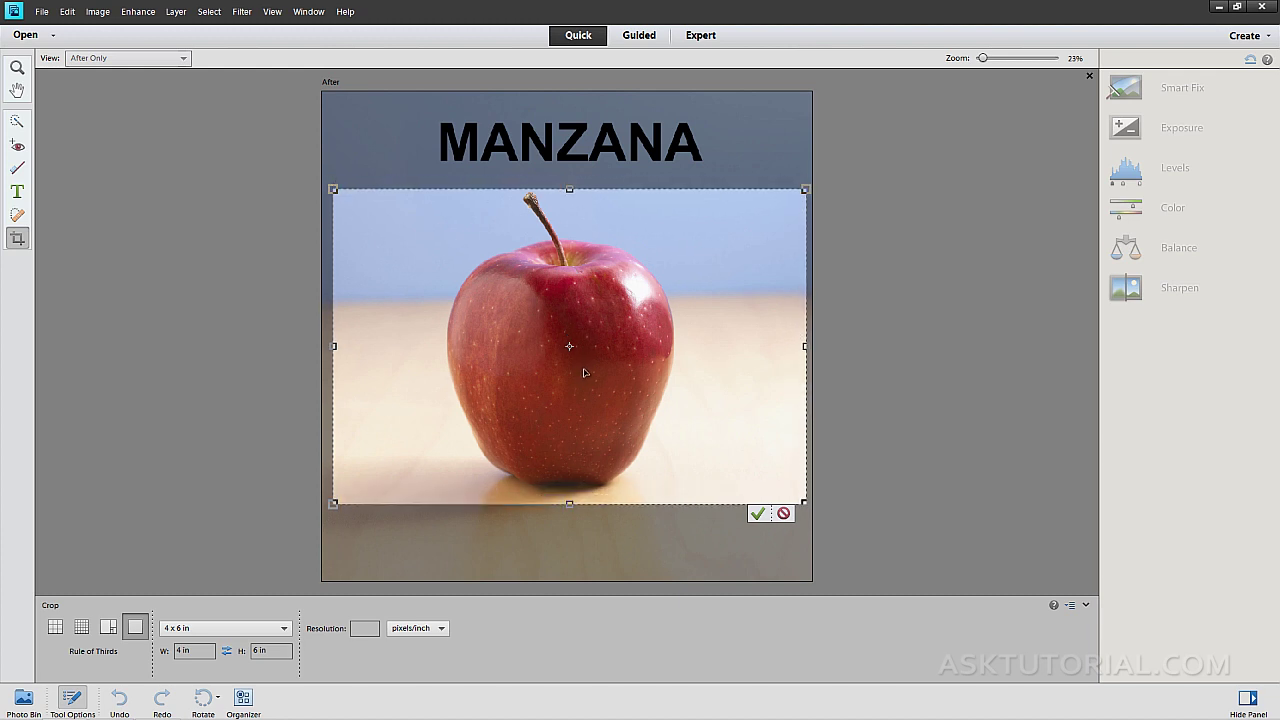
Look over the crop size presets and the width and height values, and apply the 4 x 6 in crop
{"action": "left_click", "coordinate": [284, 628]}
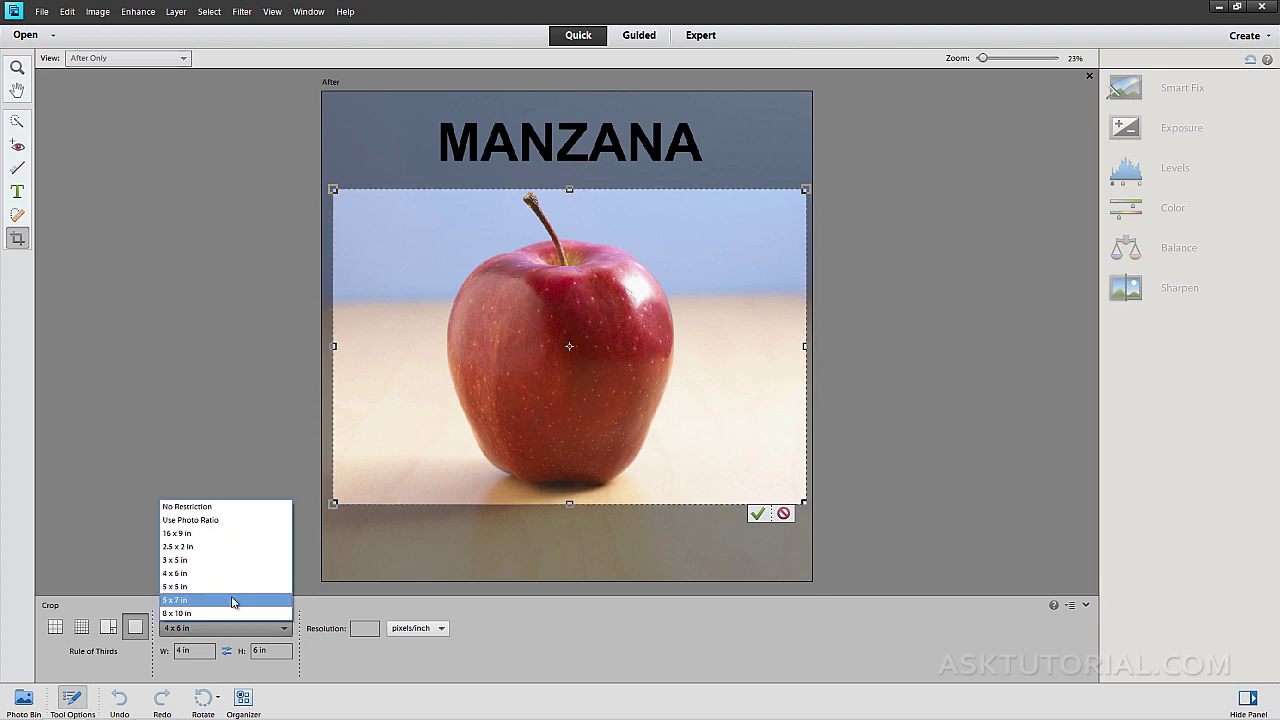
{"action": "left_click", "coordinate": [182, 650]}
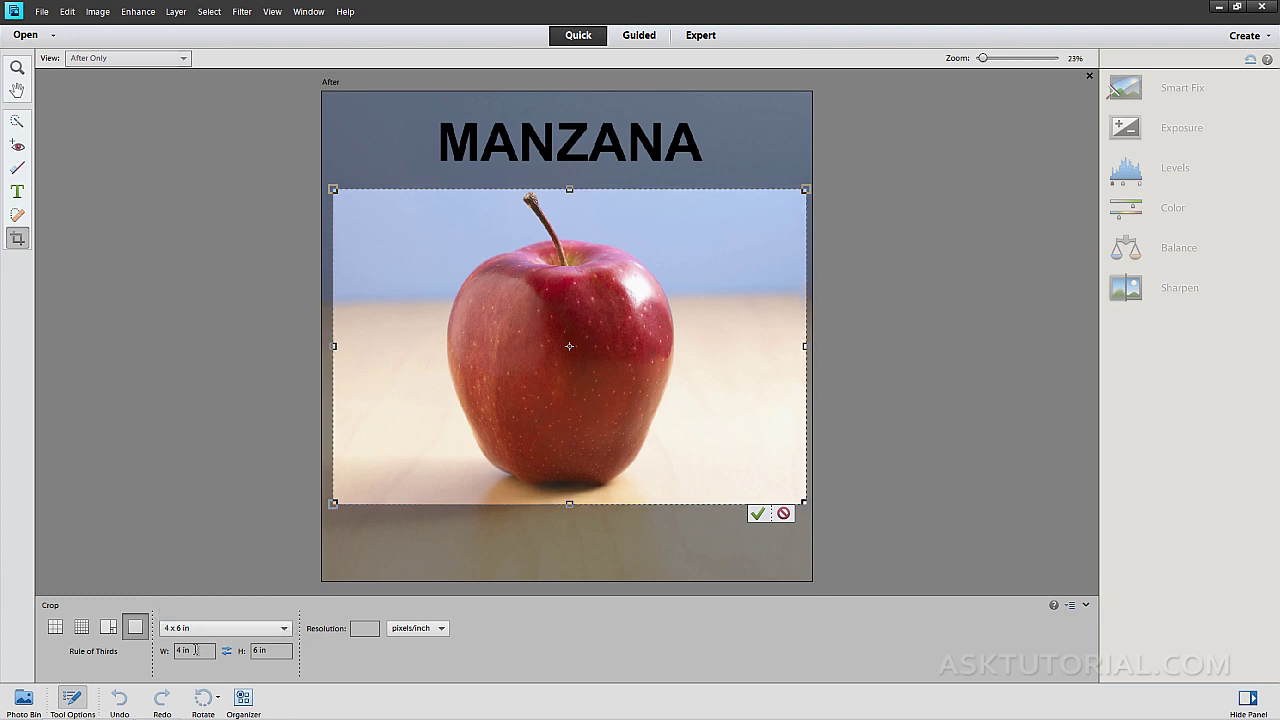
{"action": "left_click", "coordinate": [276, 652]}
{"action": "double_click", "coordinate": [284, 651]}
{"action": "left_click", "coordinate": [757, 514]}
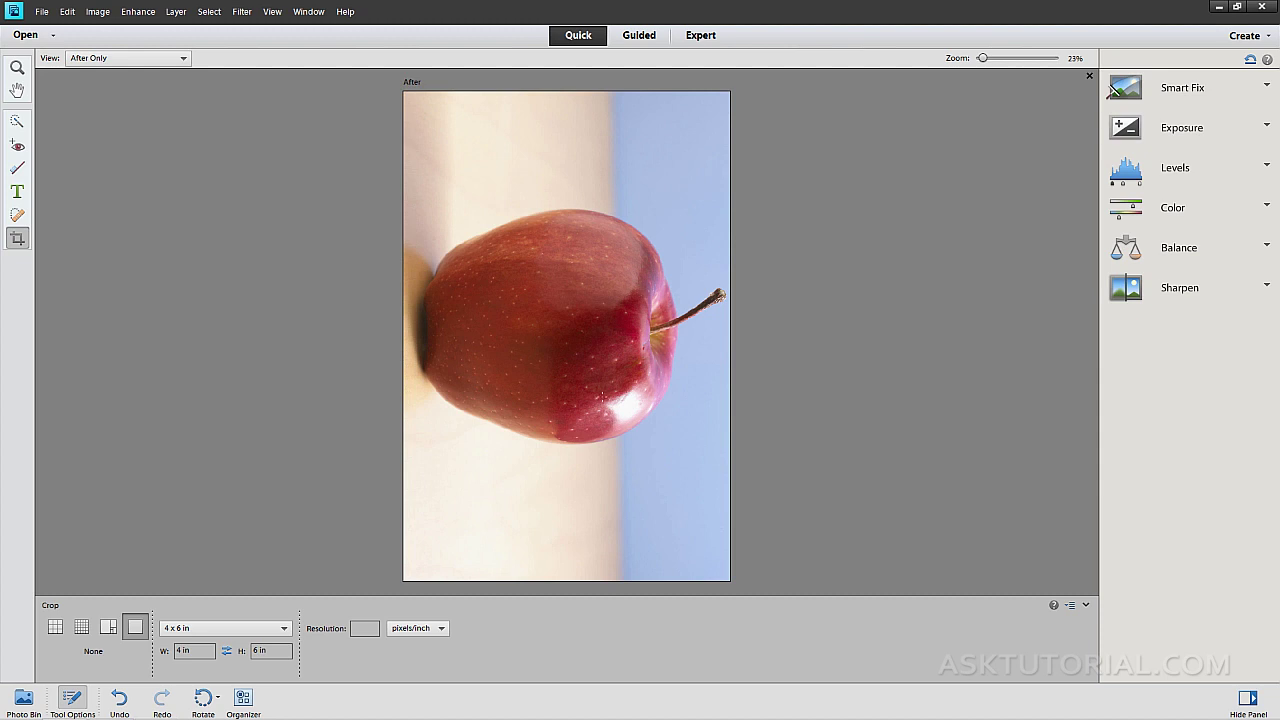
Rotate the cropped apple photo 90° Left
{"action": "left_click", "coordinate": [103, 14]}
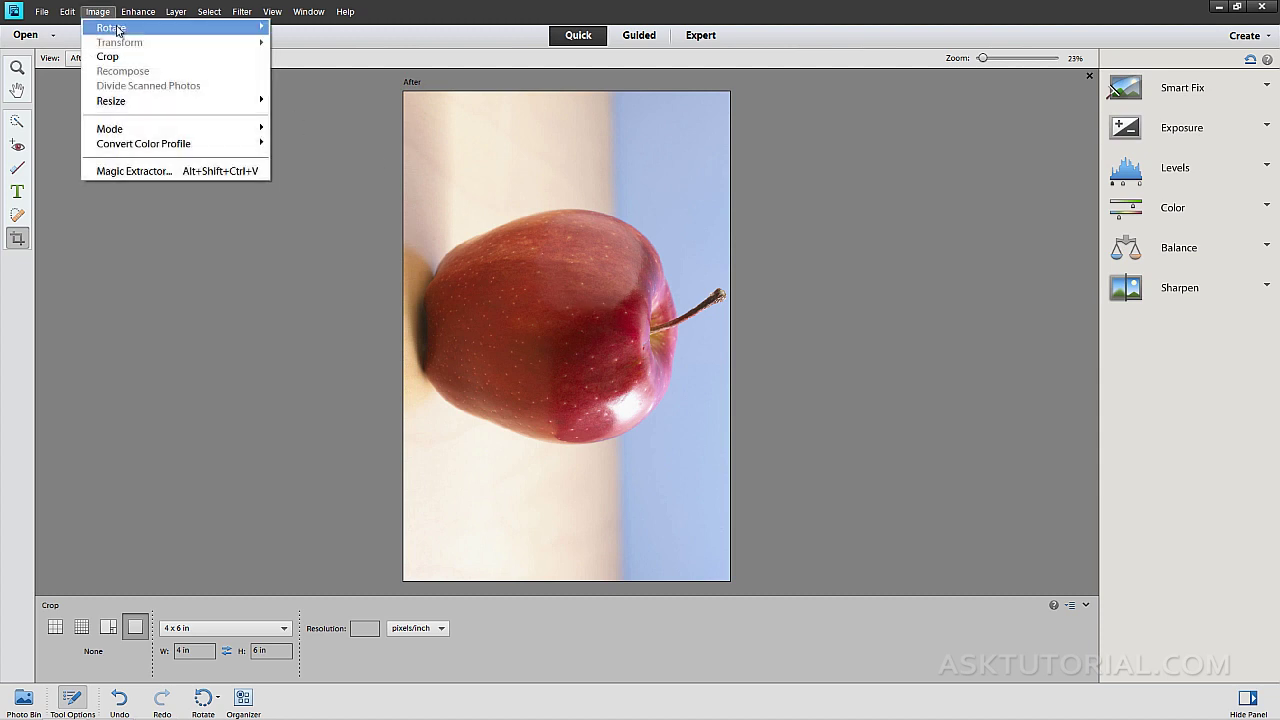
{"action": "mouse_move", "coordinate": [133, 31]}
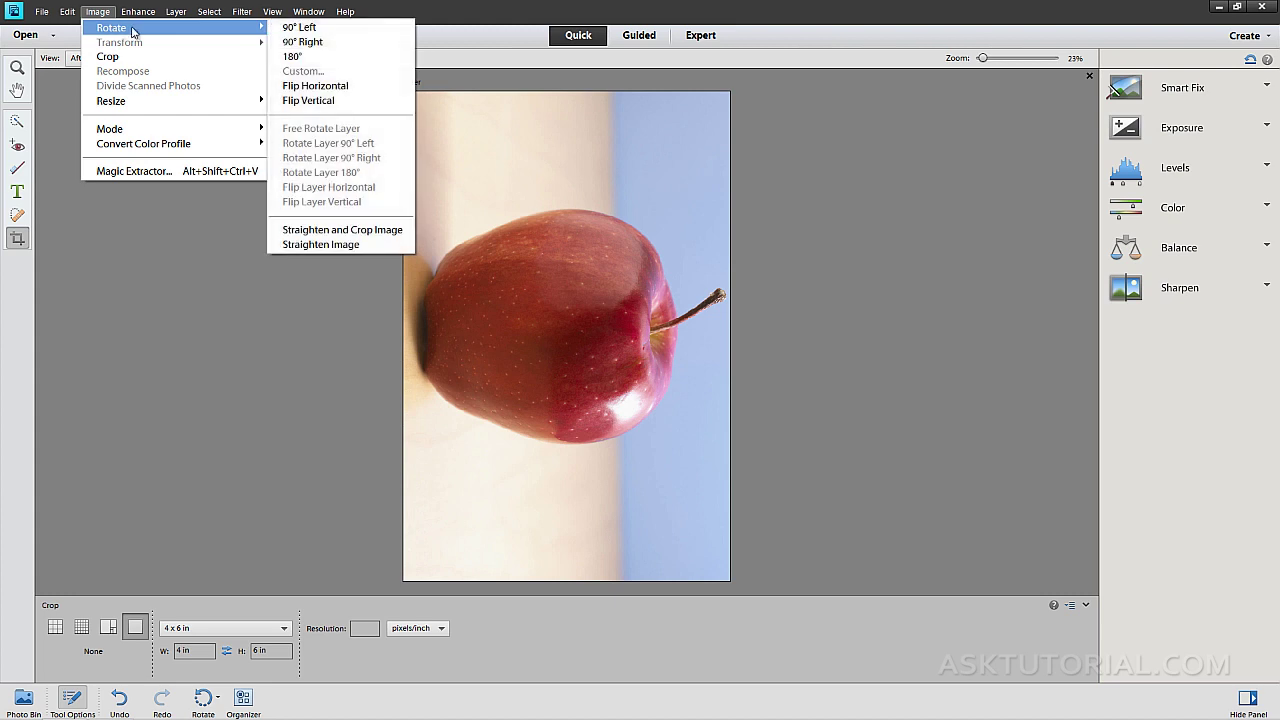
{"action": "left_click", "coordinate": [304, 30]}
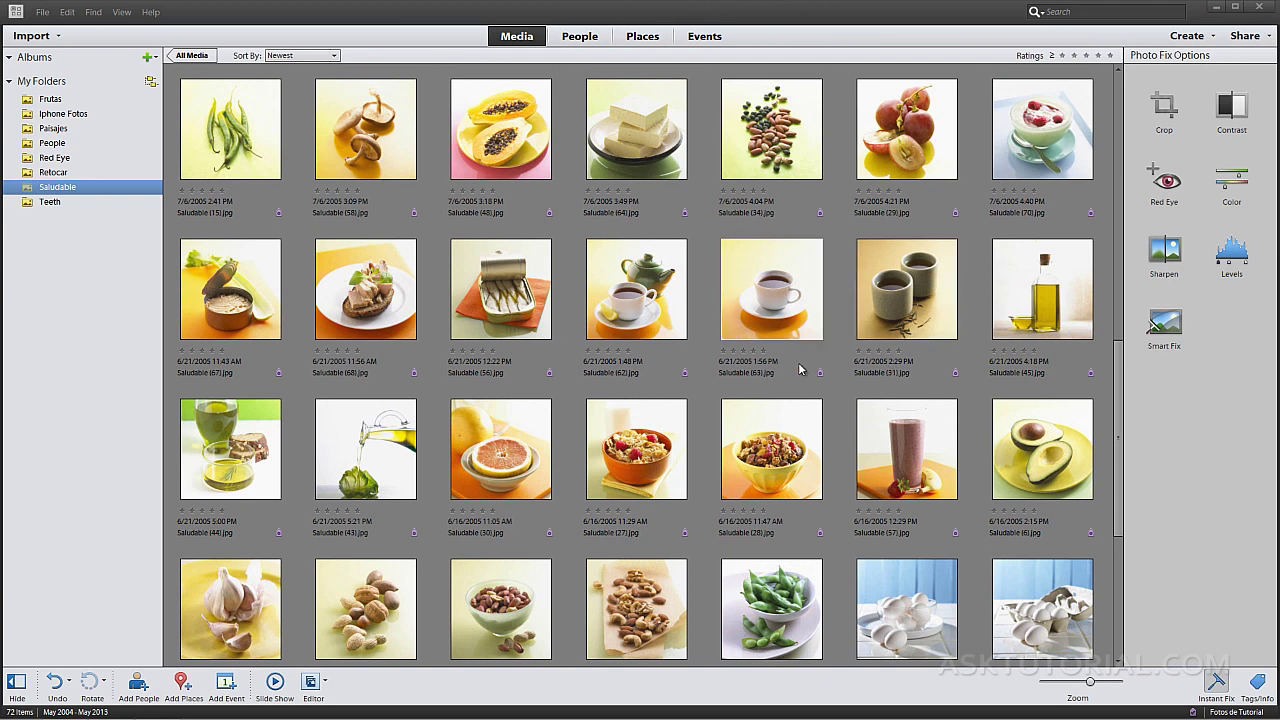
In the Organizer, select the sardine can, teapot with cup and single coffee cup photos and open them in the Editor
{"action": "left_click", "coordinate": [478, 327]}
{"action": "left_click", "coordinate": [620, 316], "text": "ctrl"}
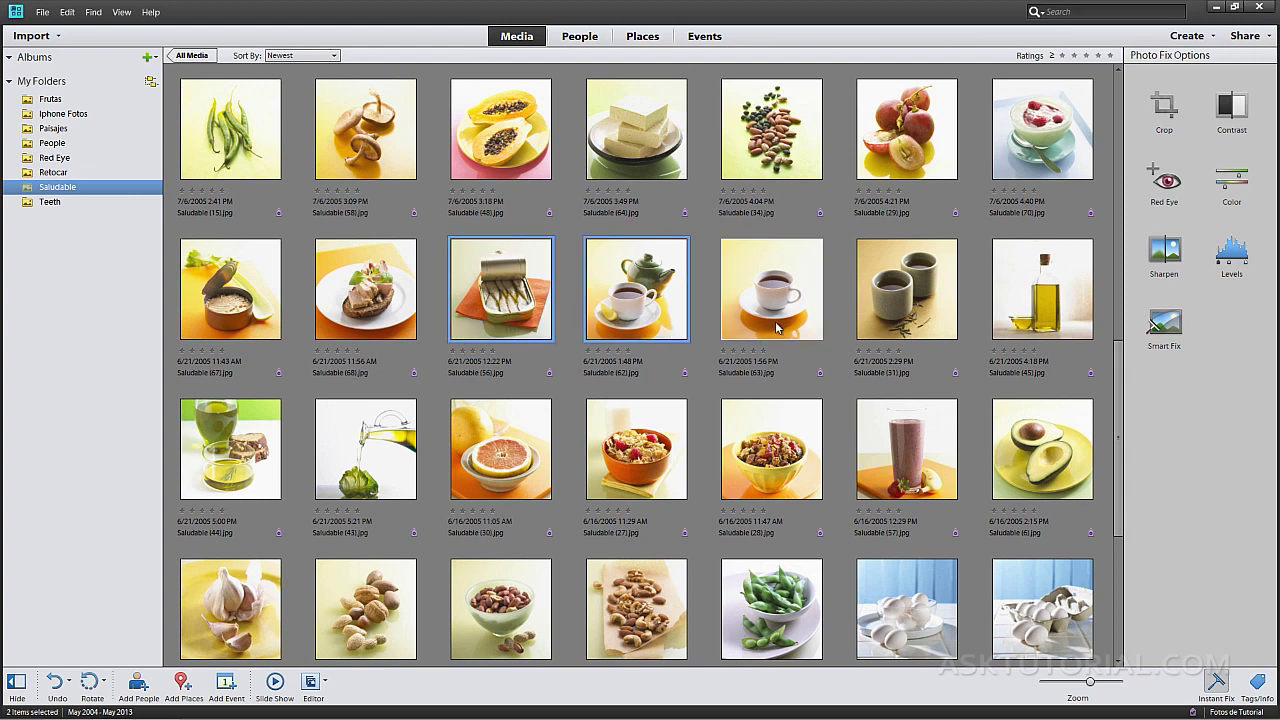
{"action": "left_click", "coordinate": [777, 312], "text": "ctrl"}
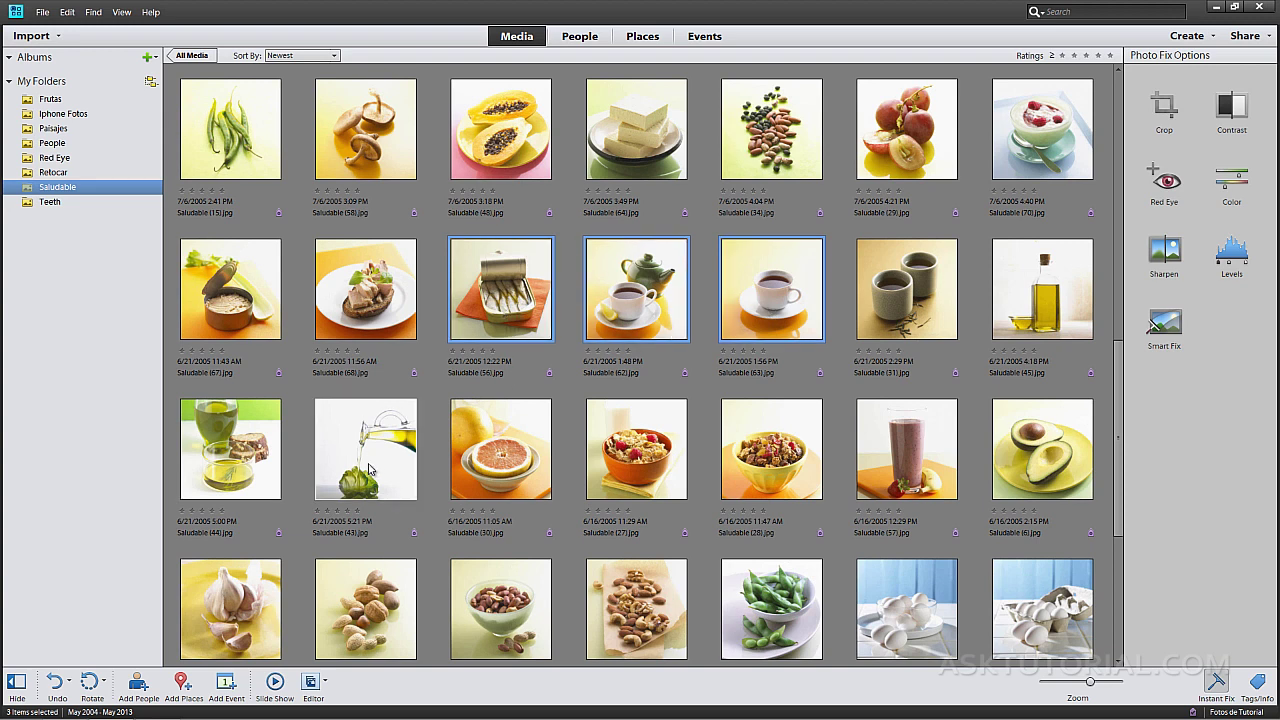
{"action": "left_click", "coordinate": [310, 683]}
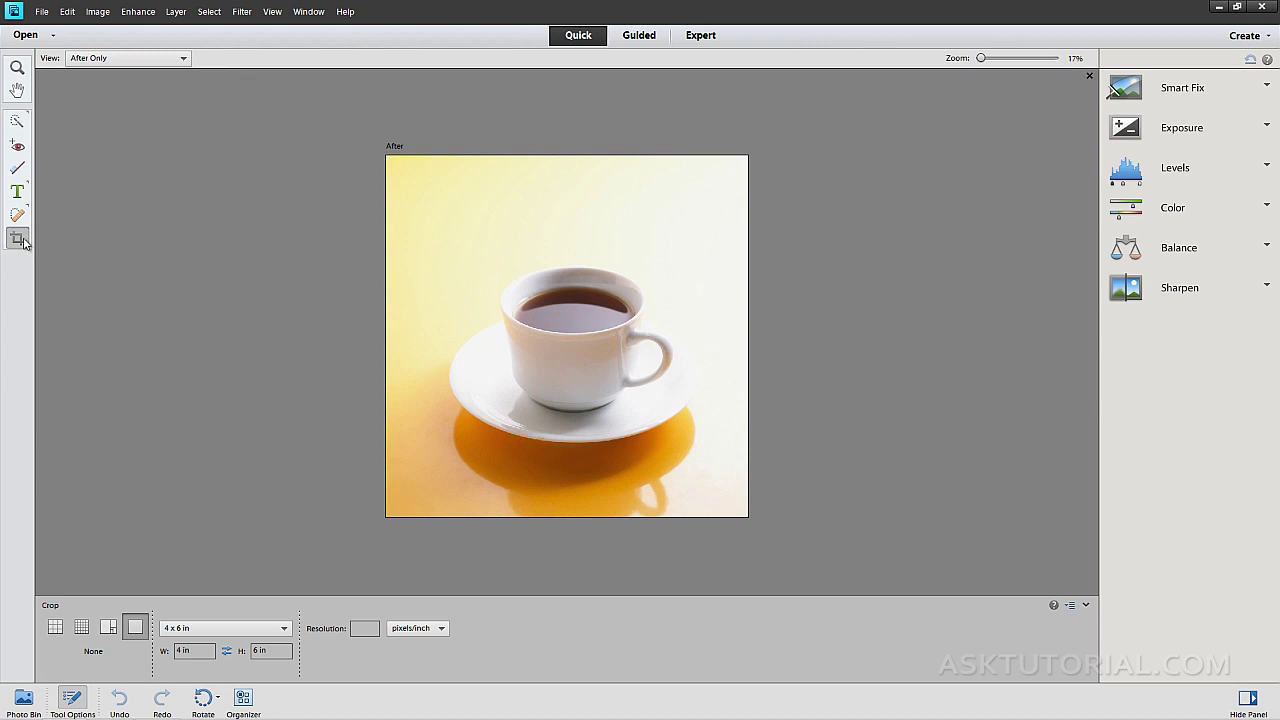
Show the Photo Bin and switch between the three open photos, ending on the sardine can
{"action": "left_click", "coordinate": [24, 699]}
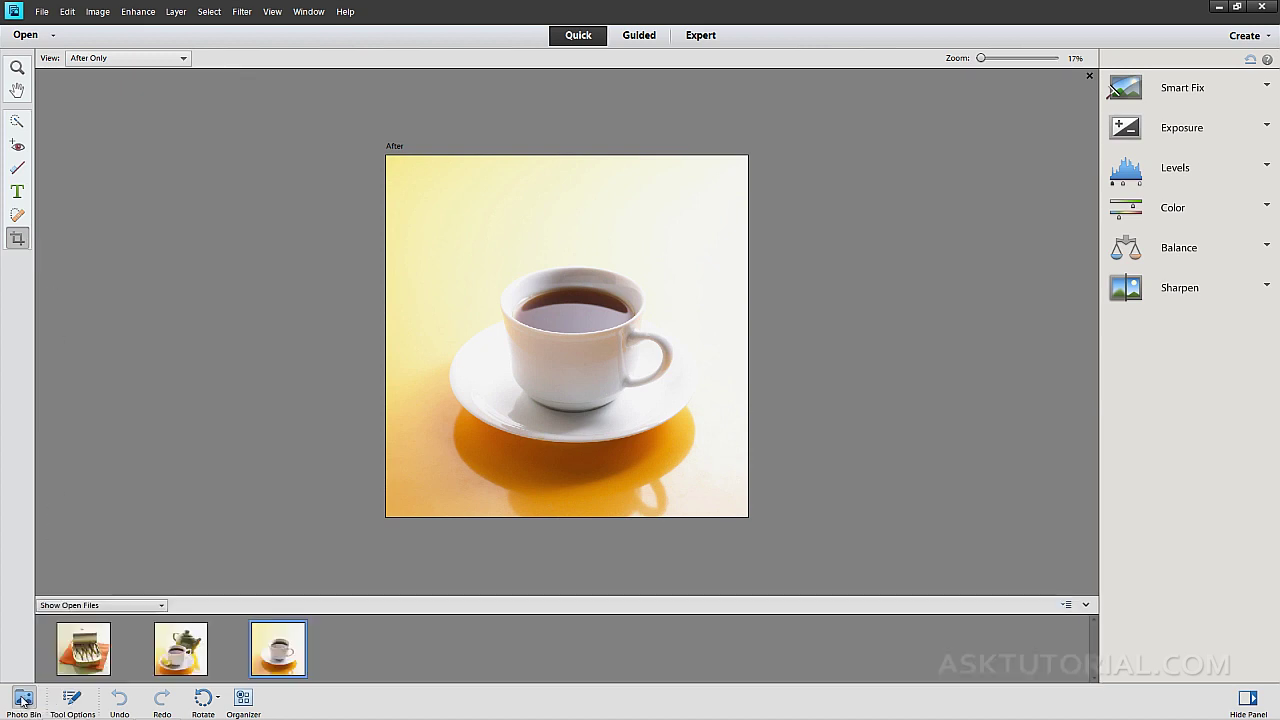
{"action": "left_click", "coordinate": [96, 648]}
{"action": "left_click", "coordinate": [181, 656]}
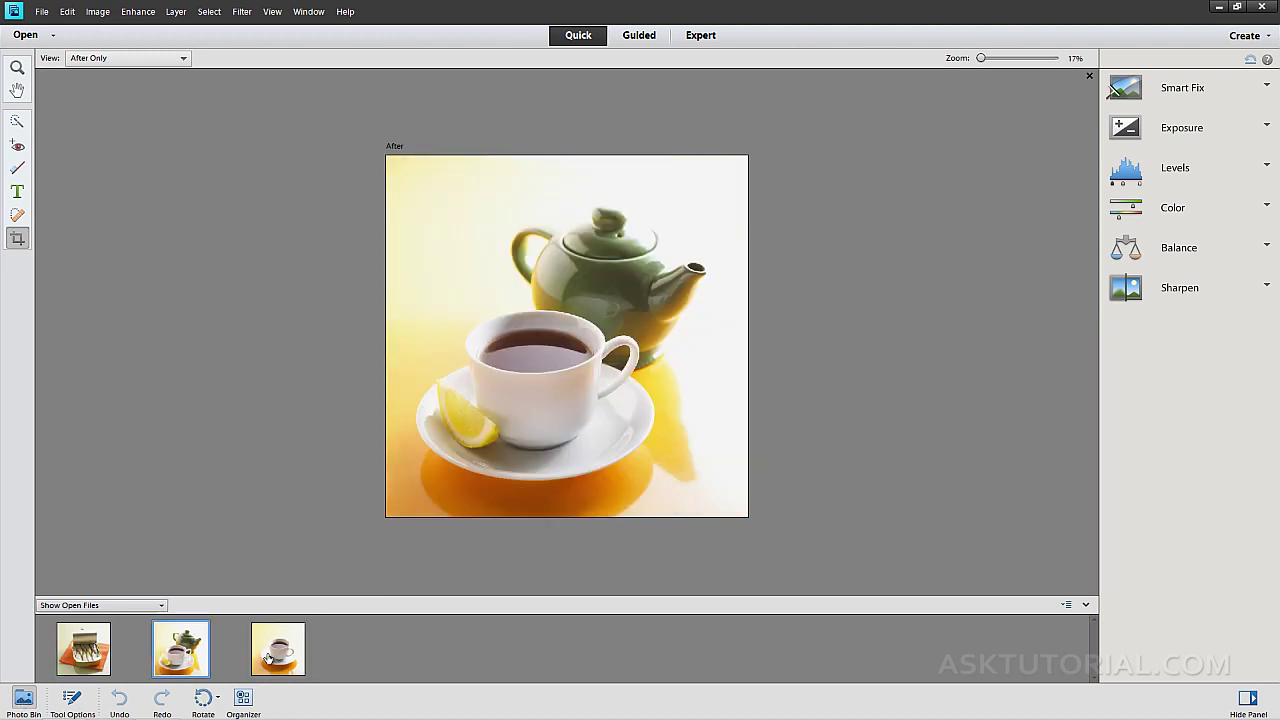
{"action": "left_click", "coordinate": [270, 657]}
{"action": "left_click", "coordinate": [188, 656]}
{"action": "left_click", "coordinate": [84, 648]}
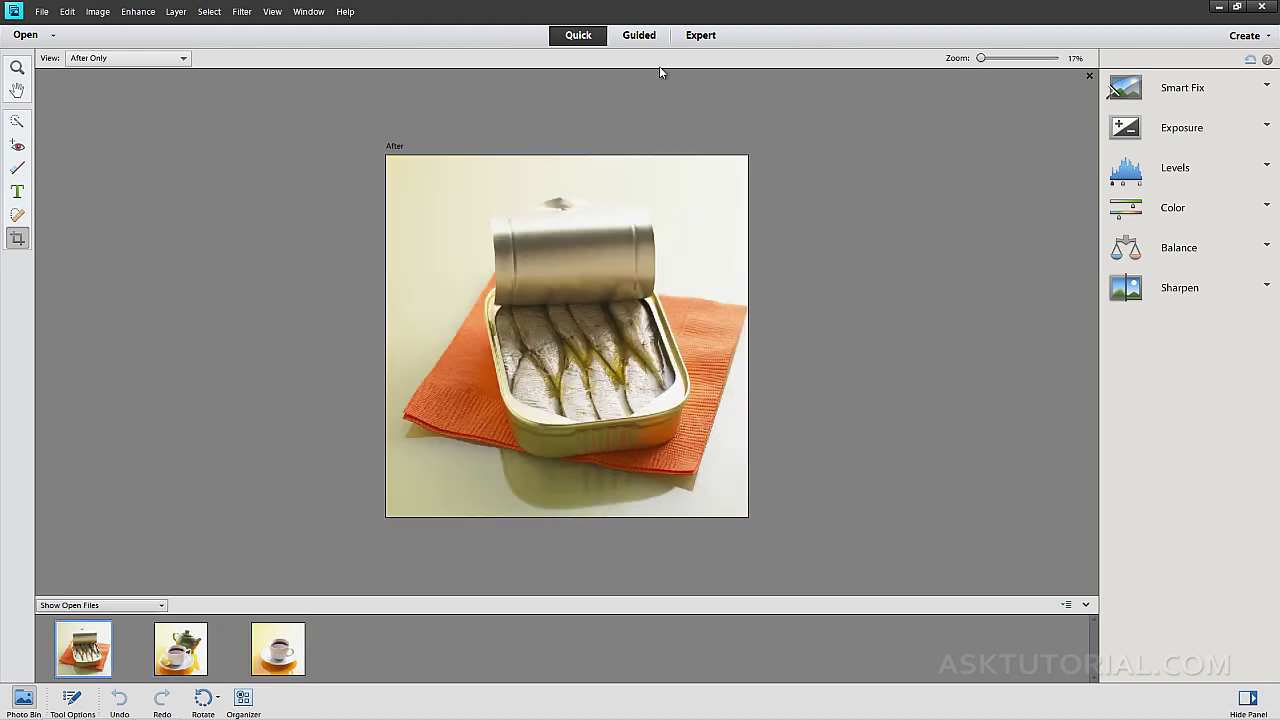
Switch to Guided mode and zoom in on the sardine can photo to 33%
{"action": "left_click", "coordinate": [637, 38]}
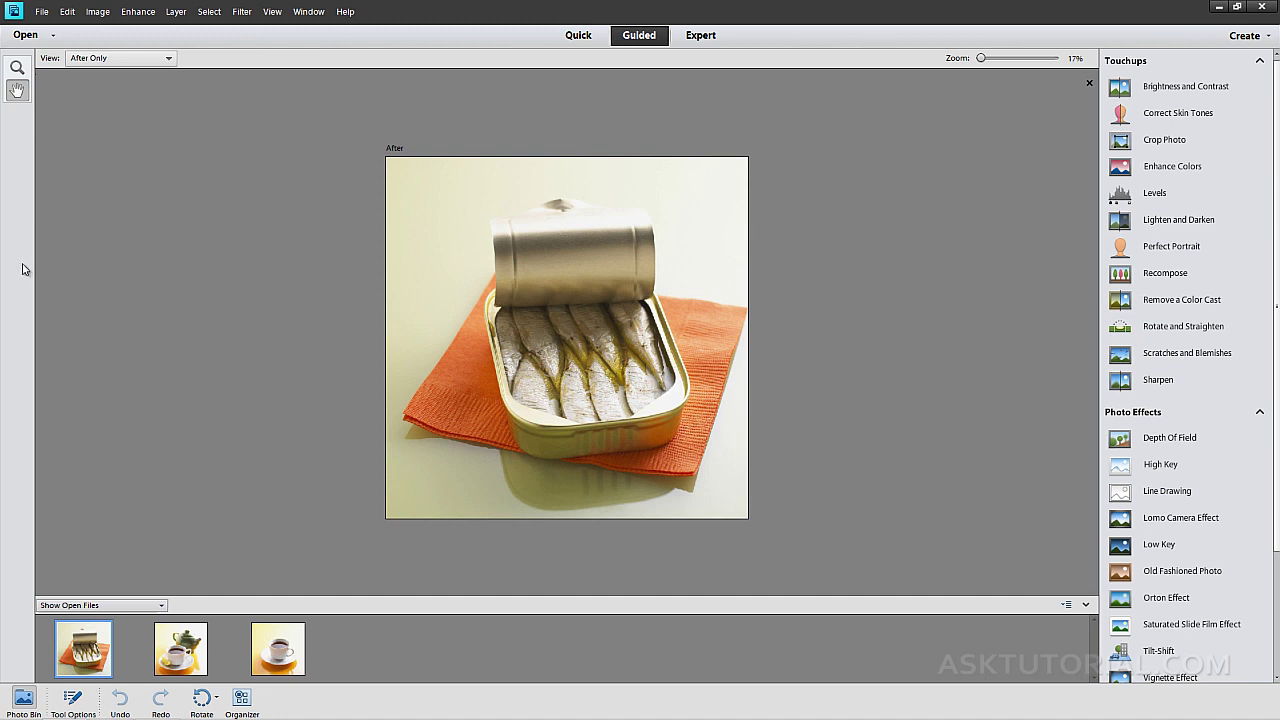
{"action": "left_click", "coordinate": [17, 68]}
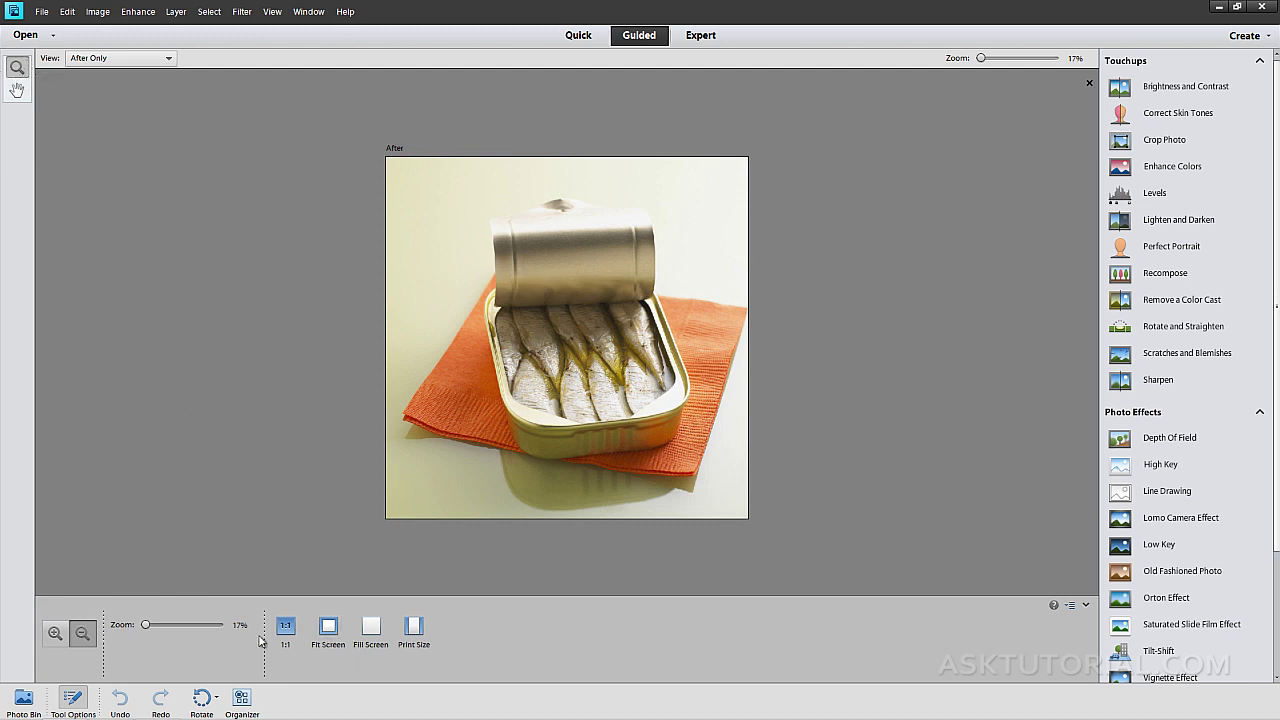
{"action": "left_click", "coordinate": [56, 634]}
{"action": "left_click", "coordinate": [558, 312]}
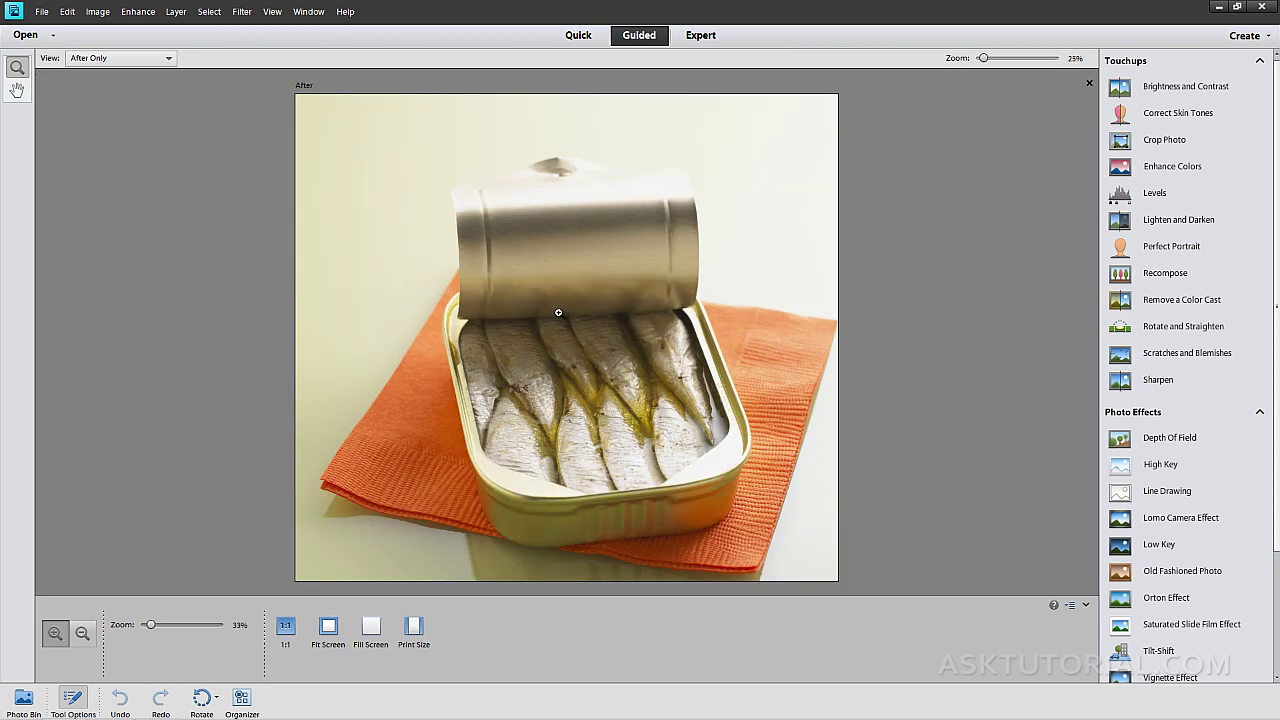
{"action": "left_click", "coordinate": [558, 313]}
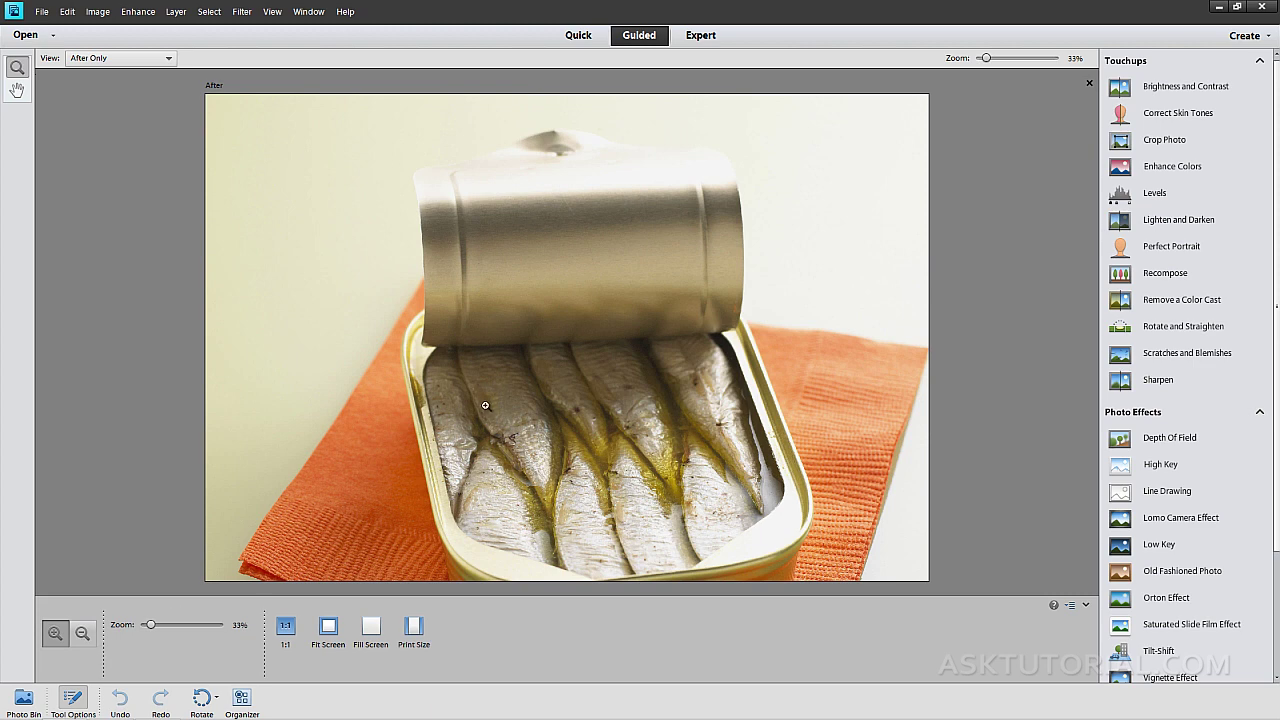
Pan the enlarged photo with the Hand tool to bring the lower part of the sardine can into view
{"action": "left_click", "coordinate": [17, 92]}
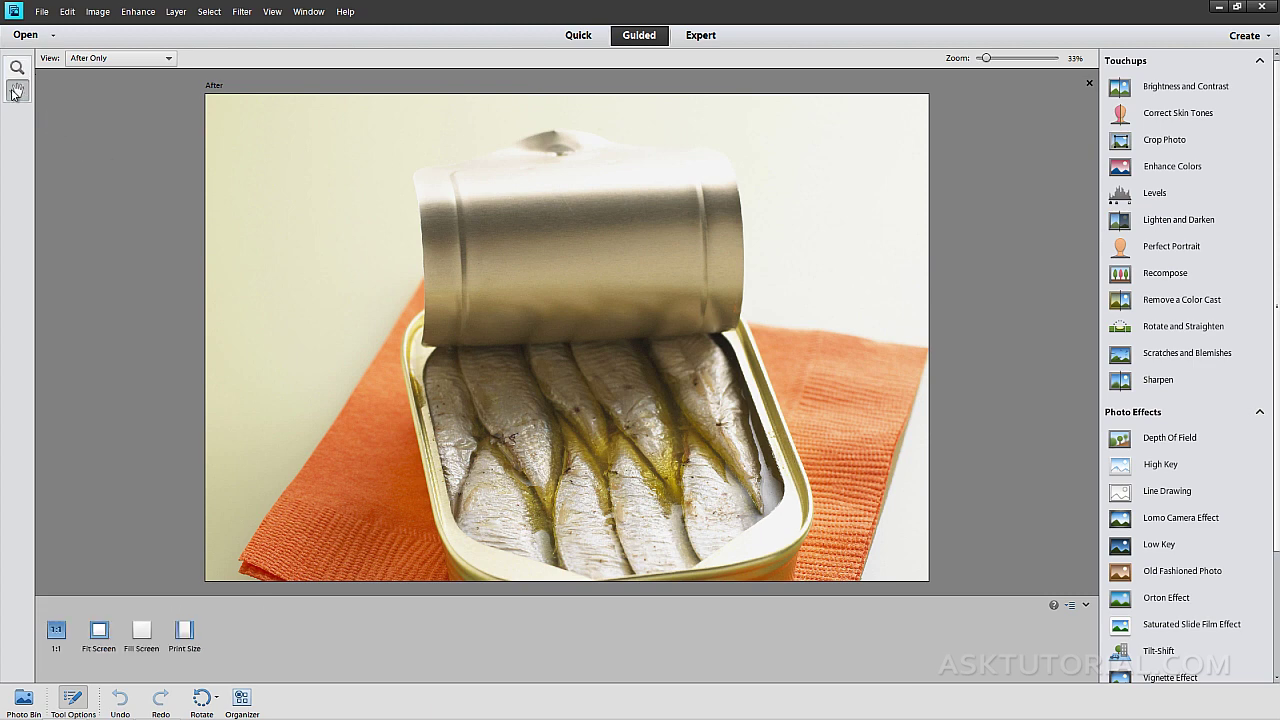
{"action": "left_click_drag", "start_coordinate": [486, 337], "coordinate": [500, 221]}
{"action": "left_click_drag", "start_coordinate": [521, 358], "coordinate": [523, 353]}
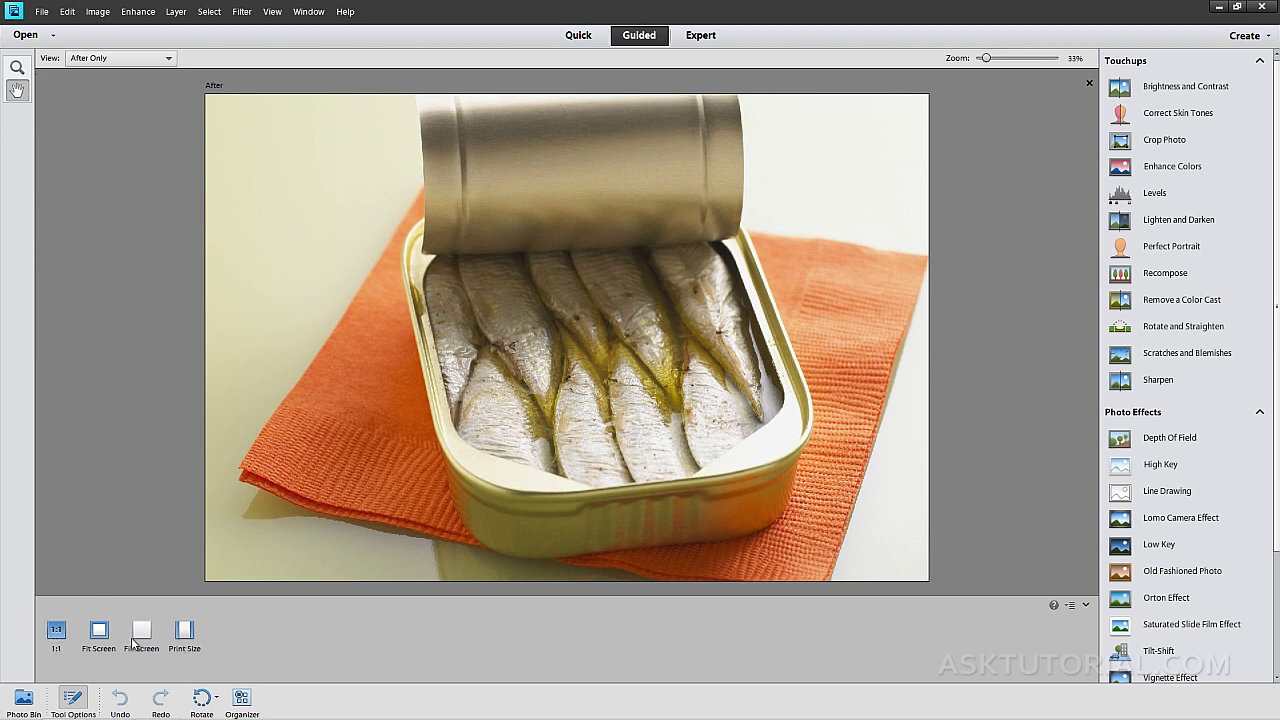
Use the Zoom tool to magnify the sardine can photo to 44% and reduce it to 30%
{"action": "left_click", "coordinate": [17, 70]}
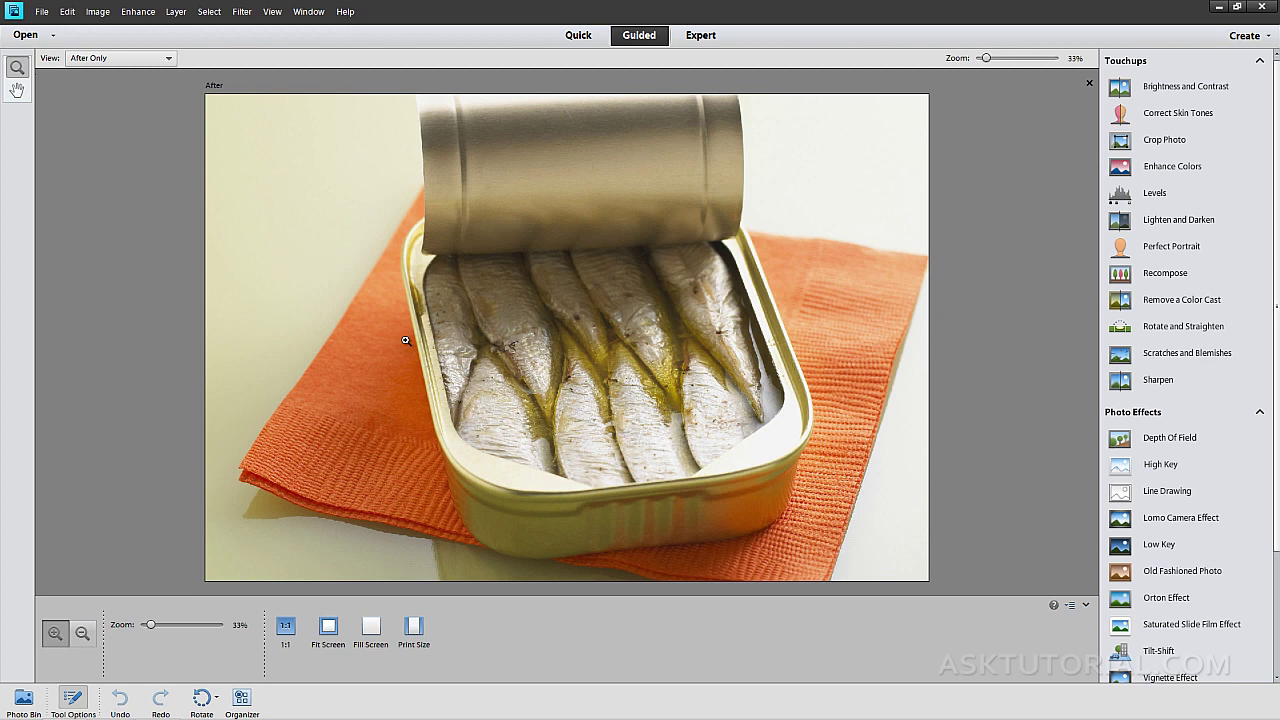
{"action": "key", "text": "alt"}
{"action": "scroll", "coordinate": [405, 340], "scroll_direction": "up", "scroll_amount": 5}
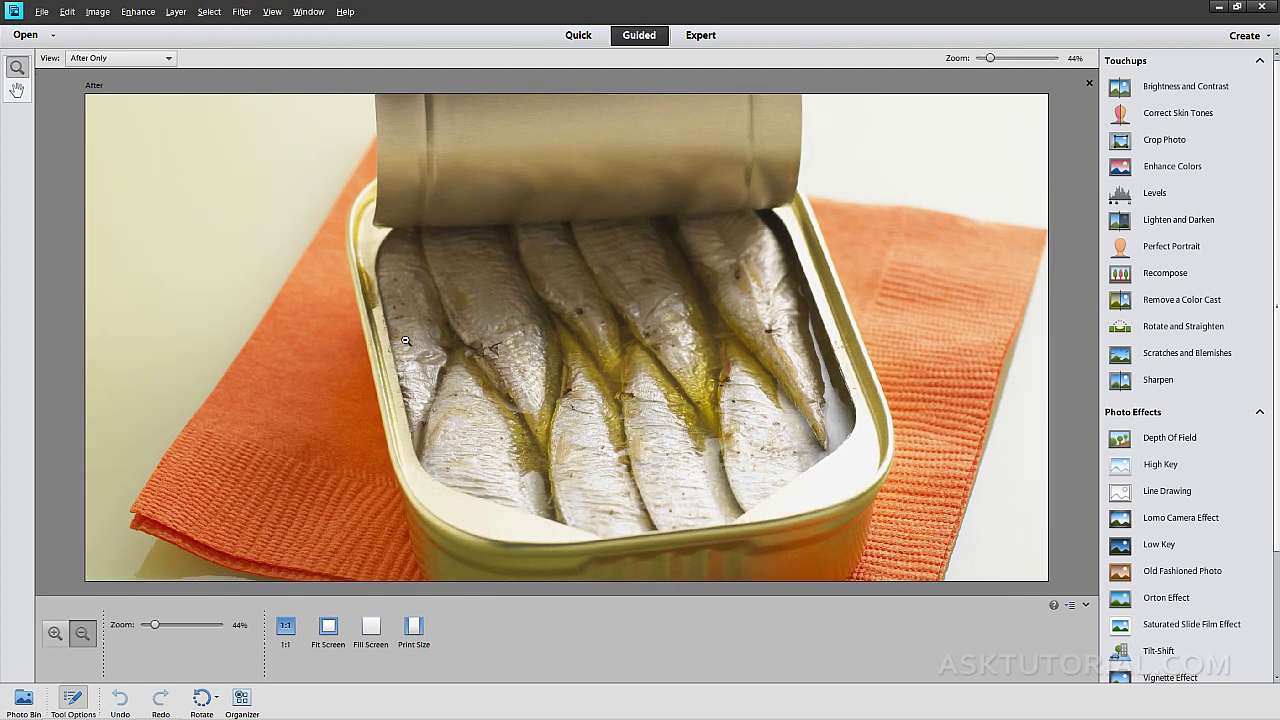
{"action": "scroll", "coordinate": [405, 340], "scroll_direction": "down", "scroll_amount": 4}
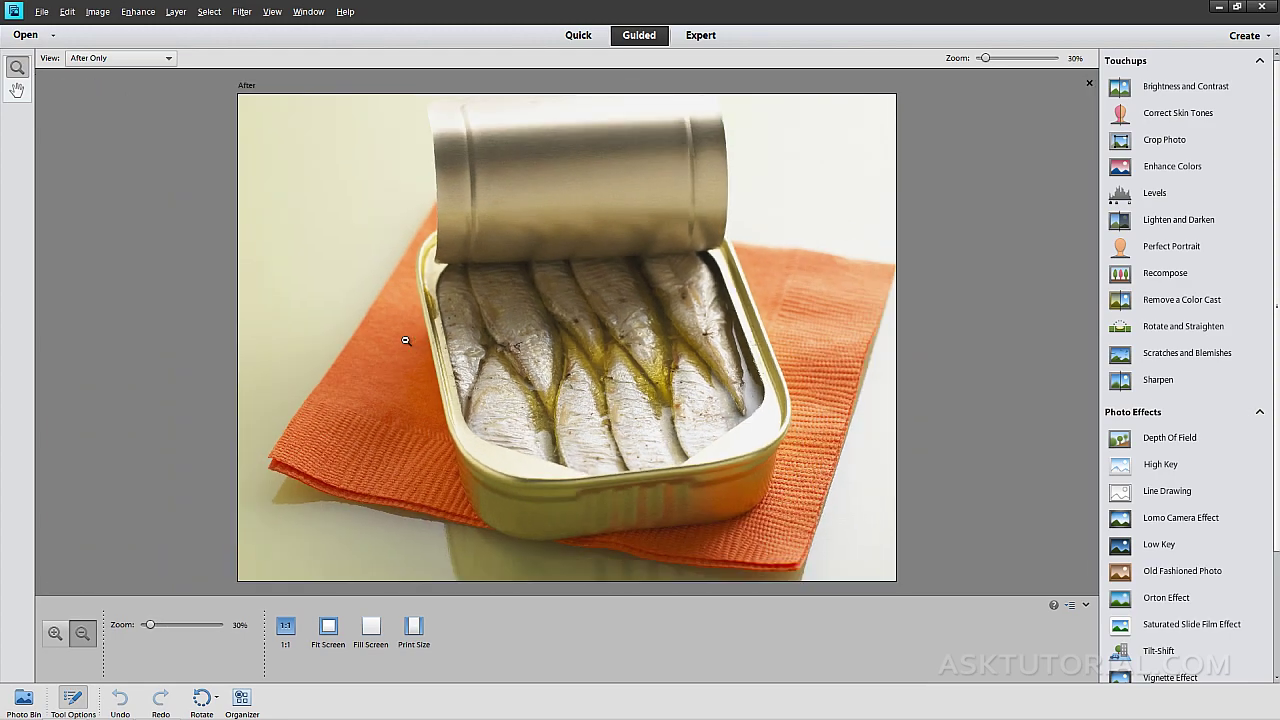
Magnify the sardine can photo to 40% and return the Zoom tool to zooming in
{"action": "scroll", "coordinate": [405, 340], "scroll_direction": "up", "scroll_amount": 4}
{"action": "scroll", "coordinate": [405, 340], "scroll_direction": "down", "scroll_amount": 1}
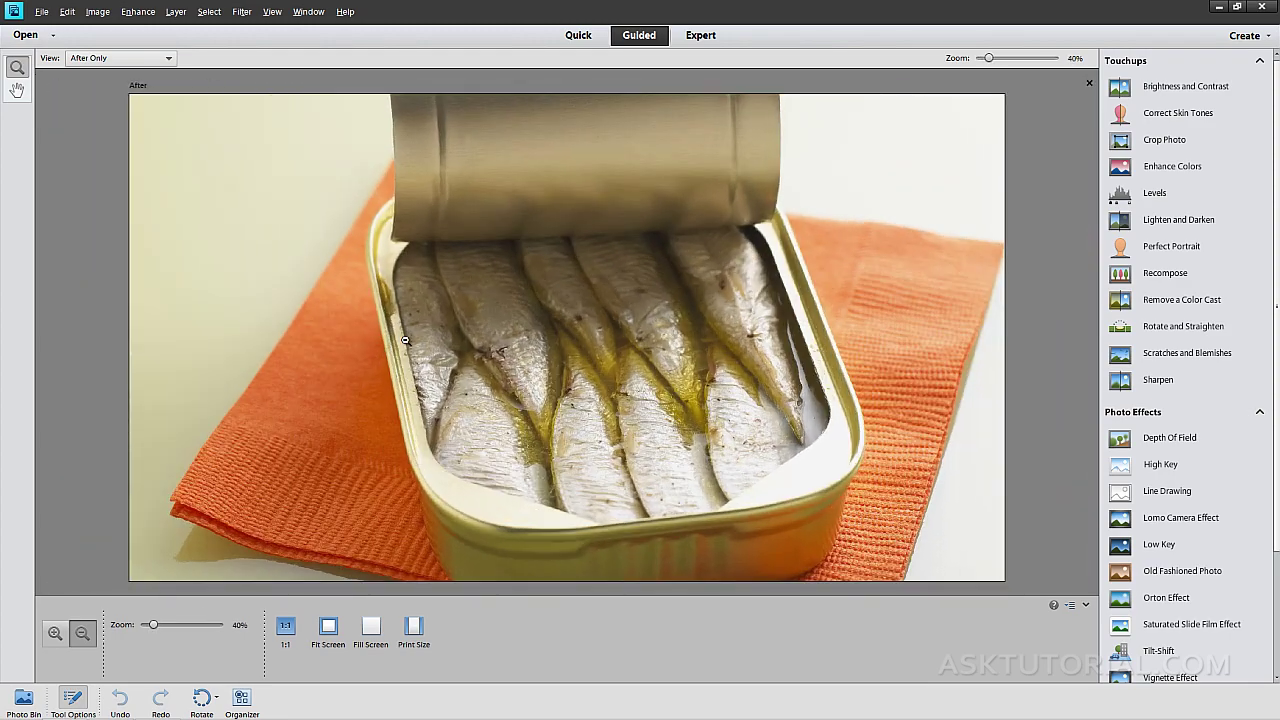
{"action": "key", "text": "alt"}
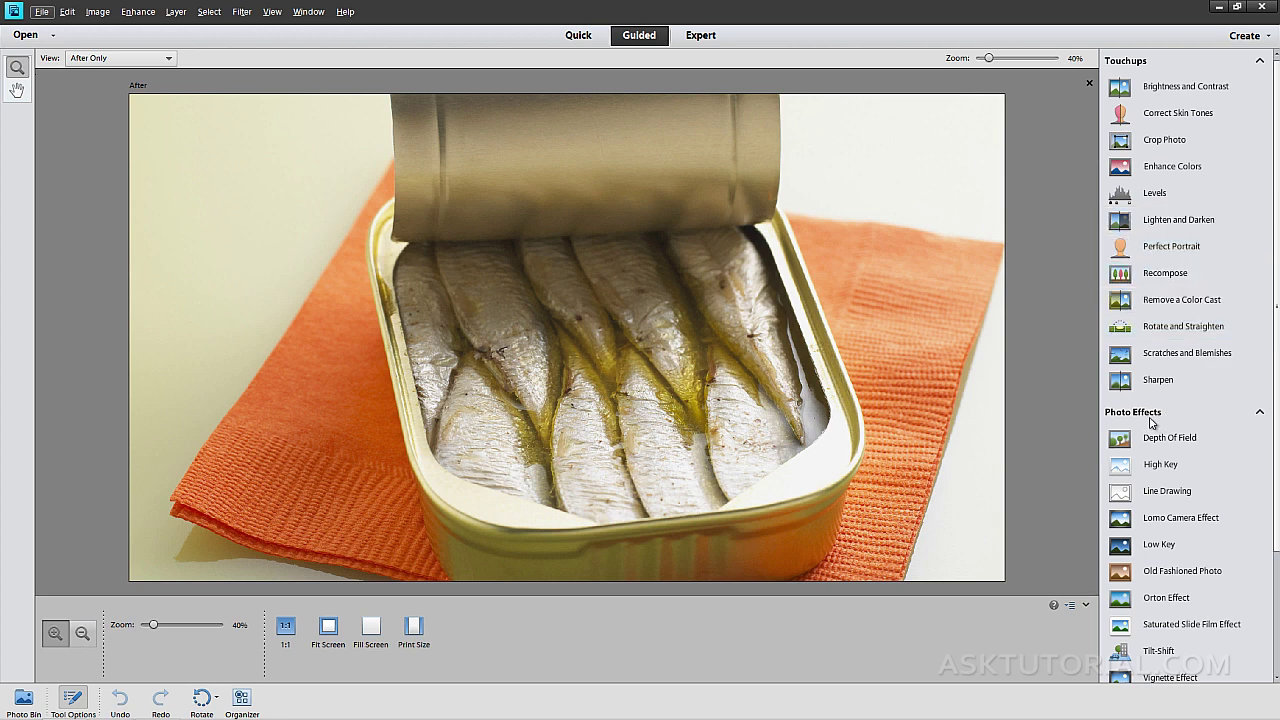
Collapse and re-expand the Touchups category, and open the Brightness and Contrast guided edit for the sardine can photo
{"action": "left_click", "coordinate": [1260, 61]}
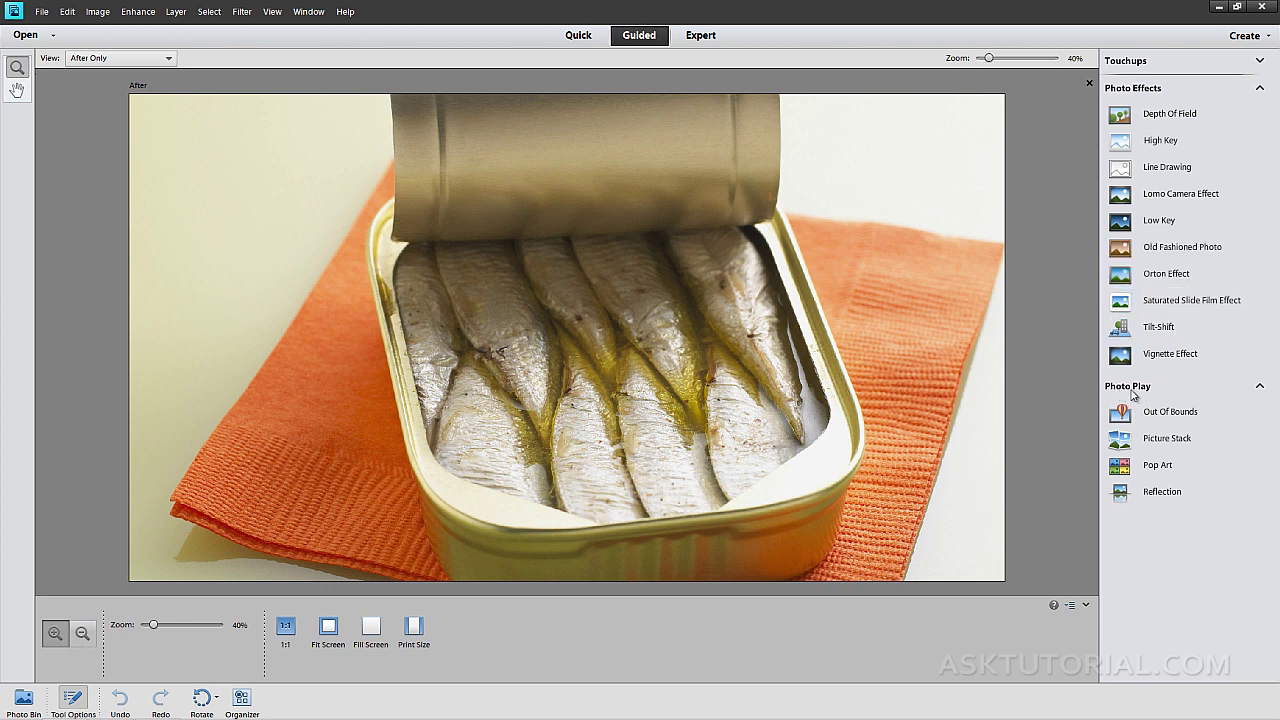
{"action": "left_click", "coordinate": [1257, 63]}
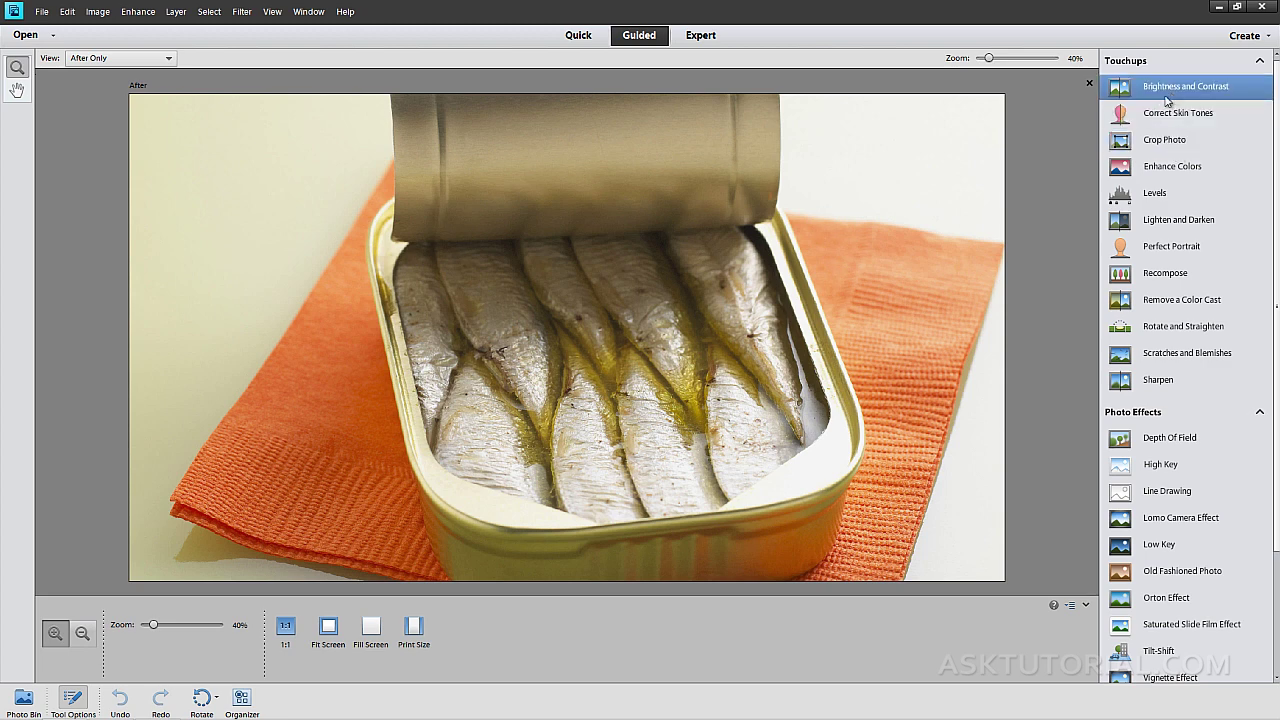
{"action": "left_click", "coordinate": [1241, 90]}
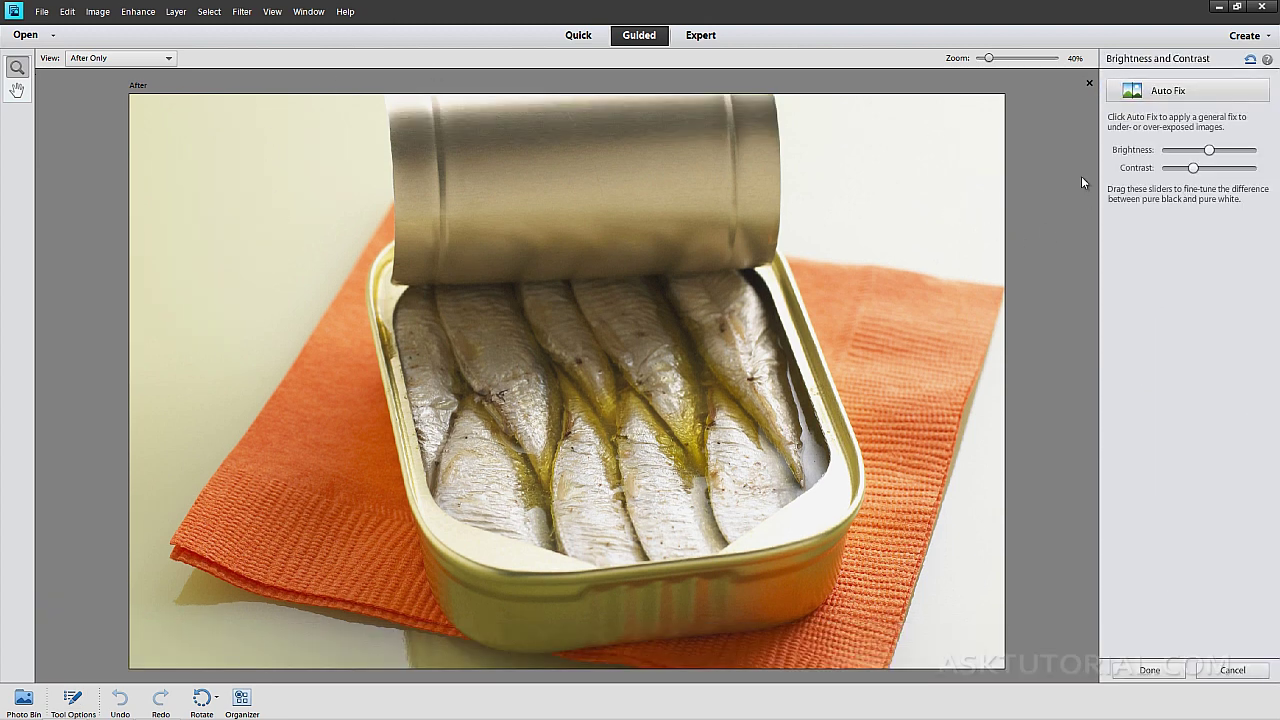
Try Auto Fix with slightly higher brightness and contrast on the sardine can photo, and reset the adjustments
{"action": "left_click", "coordinate": [1188, 94]}
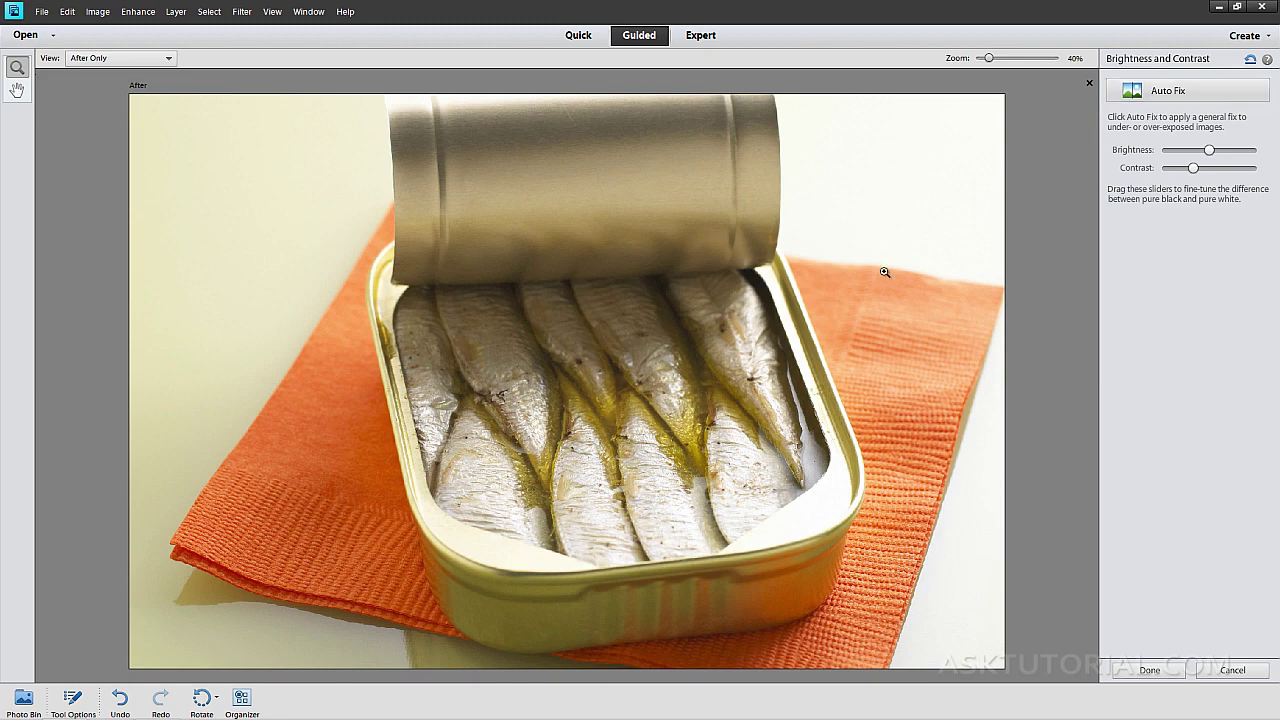
{"action": "mouse_move", "coordinate": [1206, 153]}
{"action": "left_mouse_down"}
{"action": "mouse_move", "coordinate": [1190, 170]}
{"action": "mouse_move", "coordinate": [1214, 173]}
{"action": "mouse_move", "coordinate": [1203, 173]}
{"action": "left_mouse_up"}
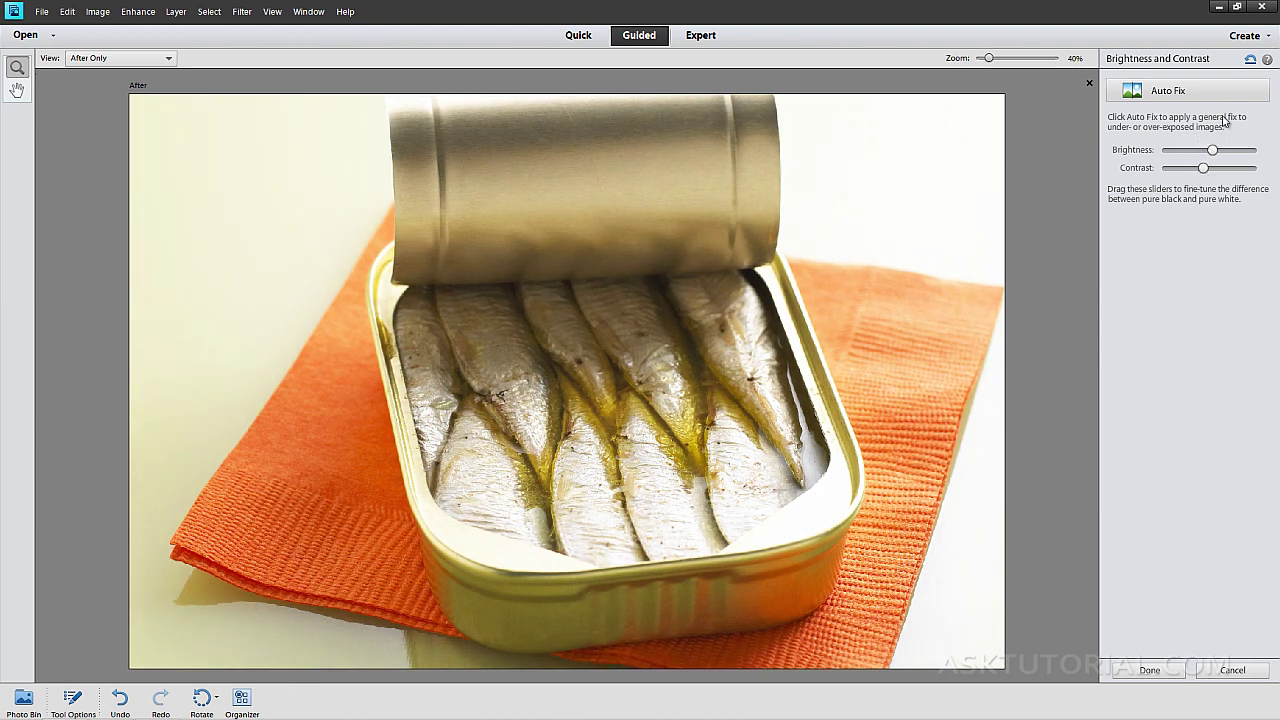
{"action": "left_click", "coordinate": [1250, 61]}
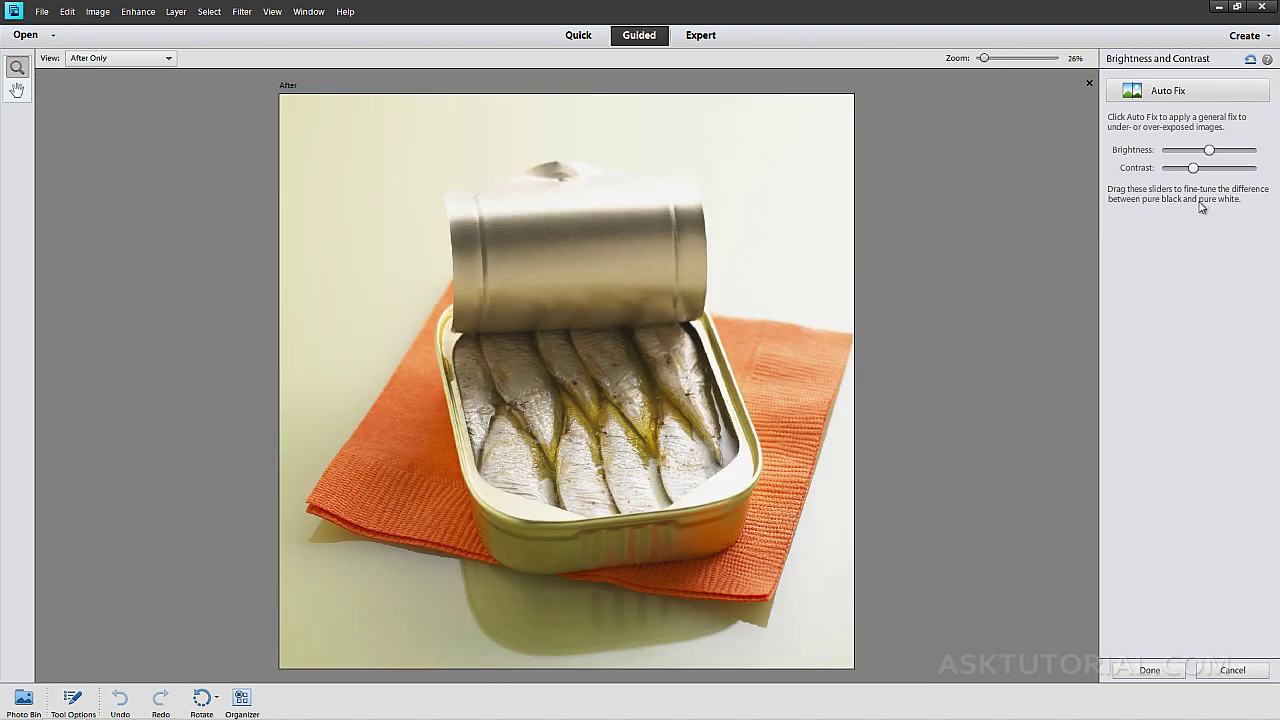
Raise the brightness slightly, lower the contrast slightly, and apply the Brightness and Contrast edit
{"action": "left_click_drag", "start_coordinate": [1209, 150], "coordinate": [1188, 168]}
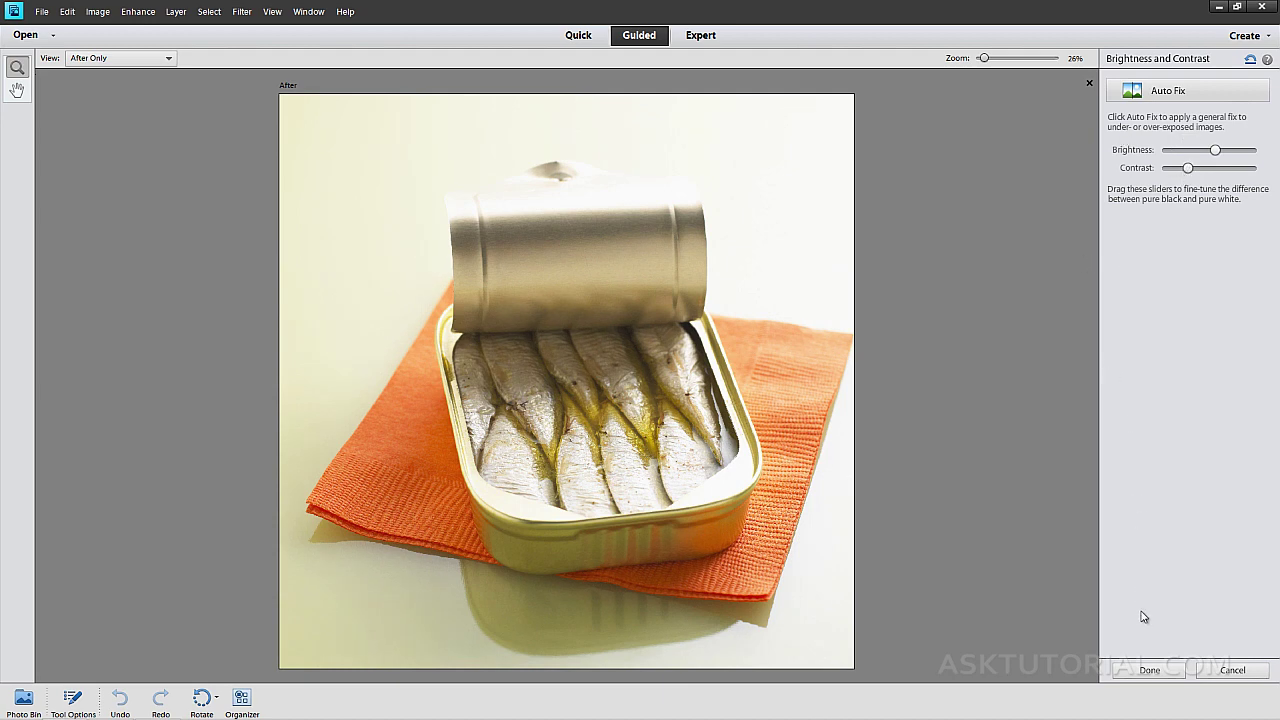
{"action": "left_click", "coordinate": [1149, 670]}
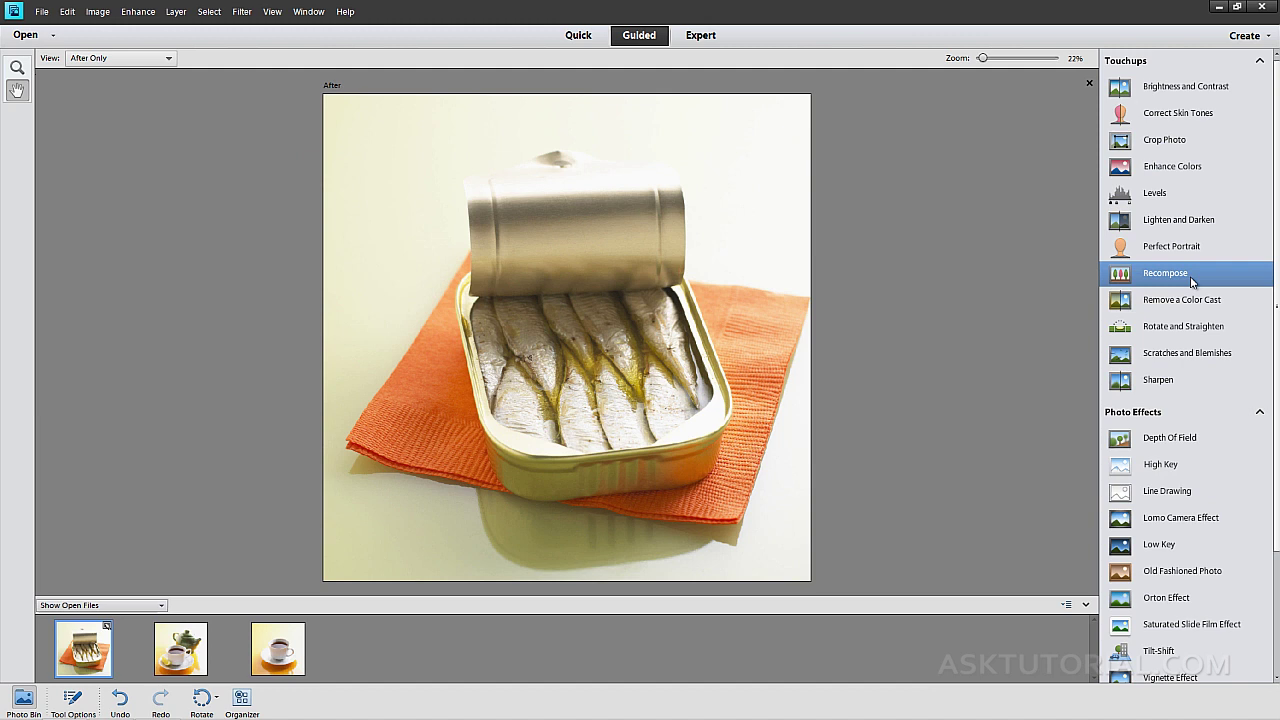
Open the Crop Photo guided edit and pull both upper corners of the crop box inward around the sardine can
{"action": "left_click", "coordinate": [1160, 142]}
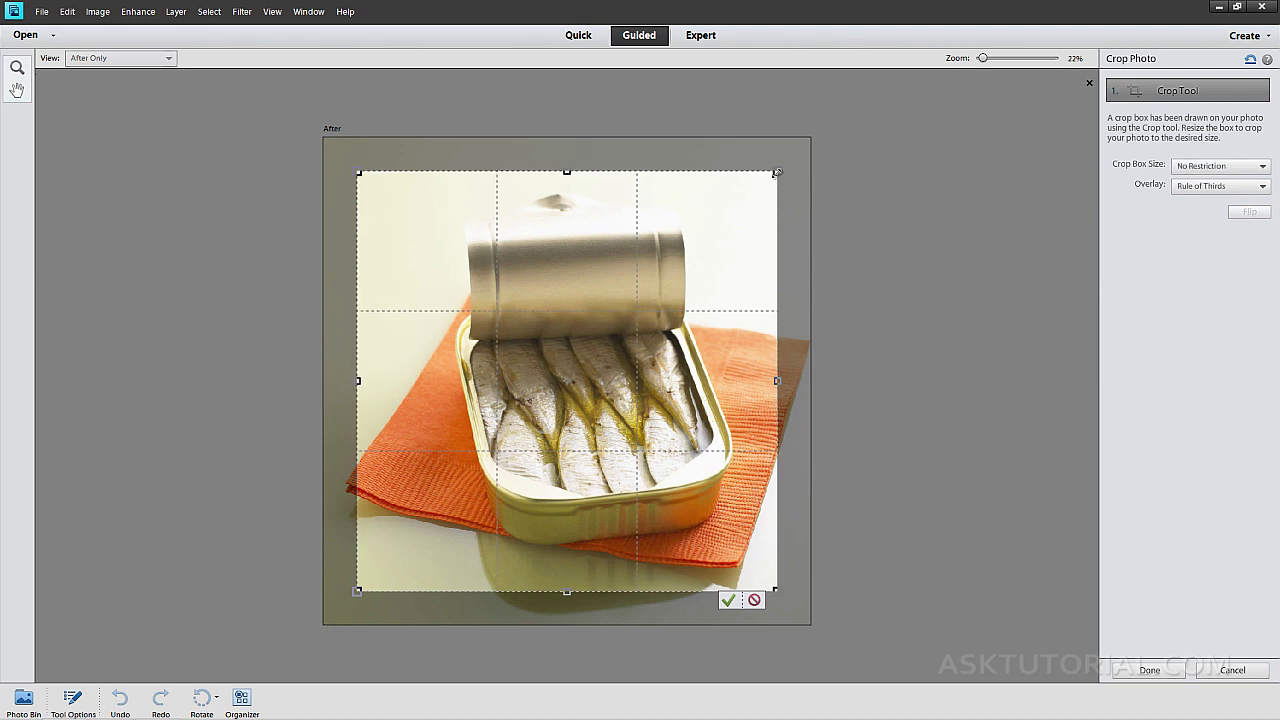
{"action": "mouse_move", "coordinate": [776, 177]}
{"action": "left_mouse_down"}
{"action": "mouse_move", "coordinate": [740, 176]}
{"action": "mouse_move", "coordinate": [766, 217]}
{"action": "mouse_move", "coordinate": [768, 192]}
{"action": "left_mouse_up"}
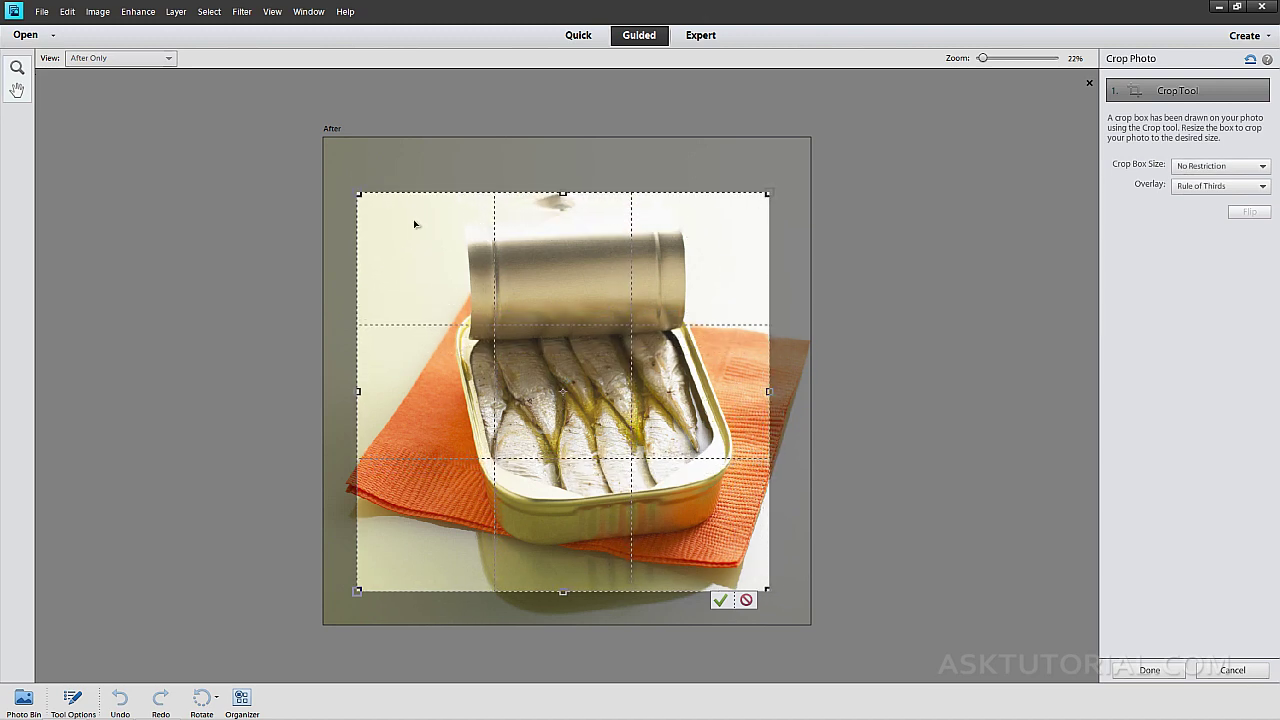
{"action": "left_click_drag", "start_coordinate": [353, 200], "coordinate": [374, 209]}
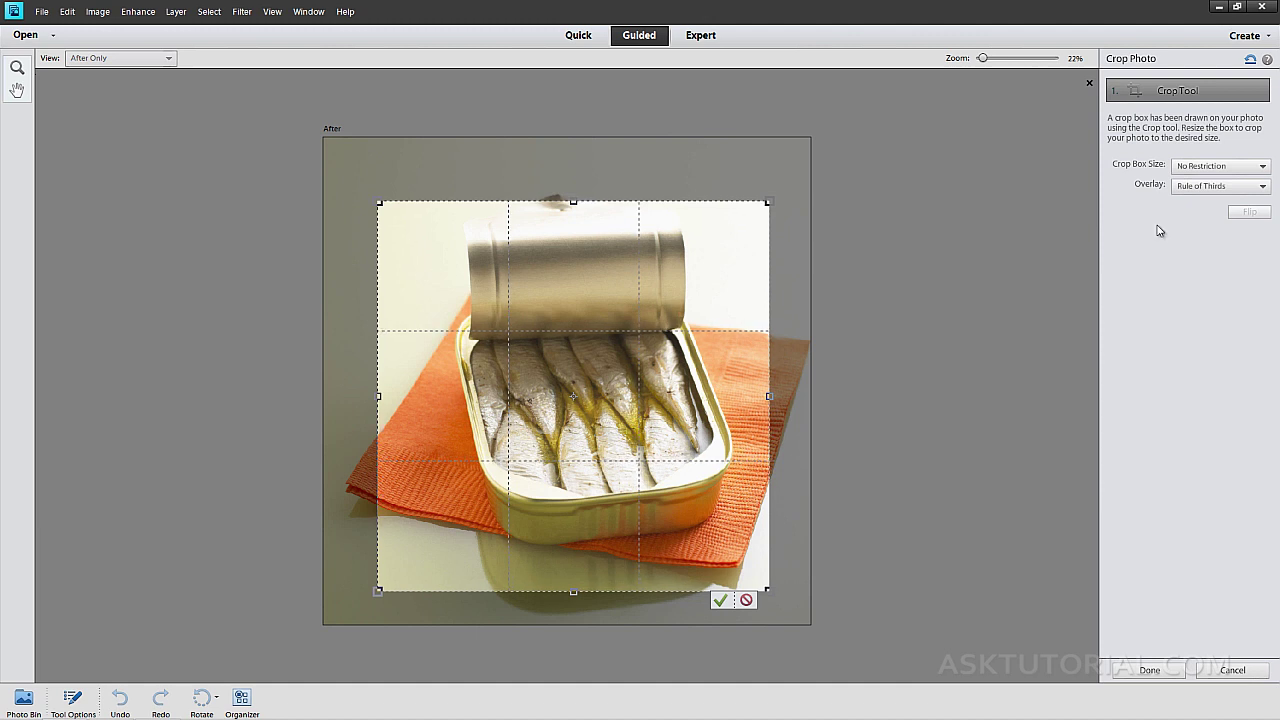
Try the Golden Ratio overlay with the crop box tilted counterclockwise, and reset the crop settings
{"action": "left_click", "coordinate": [1210, 187]}
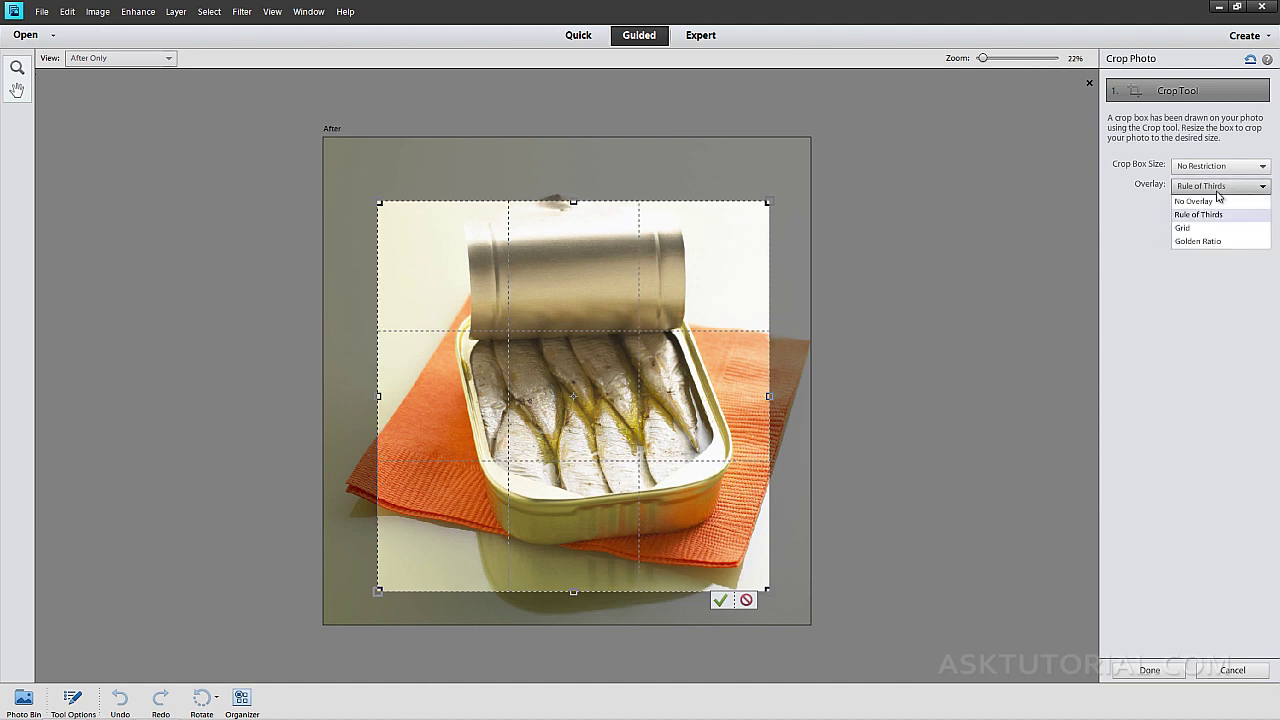
{"action": "left_click", "coordinate": [1195, 241]}
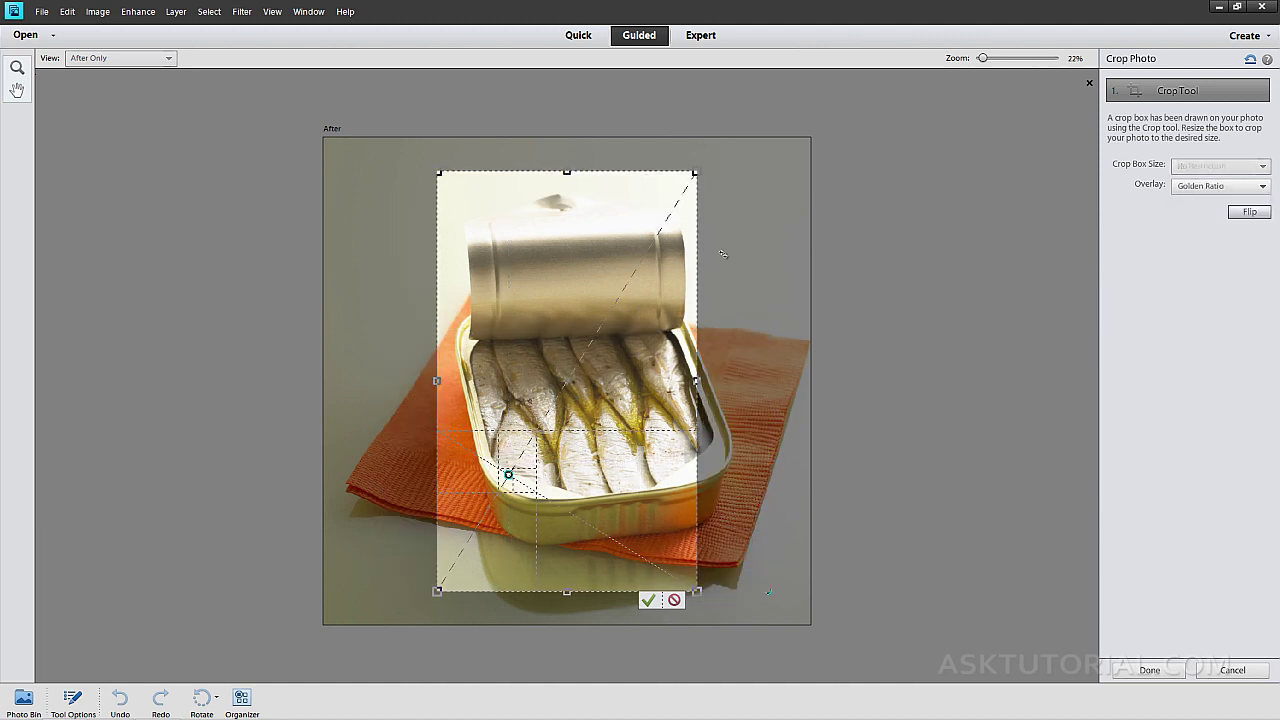
{"action": "left_click_drag", "start_coordinate": [718, 233], "coordinate": [660, 252]}
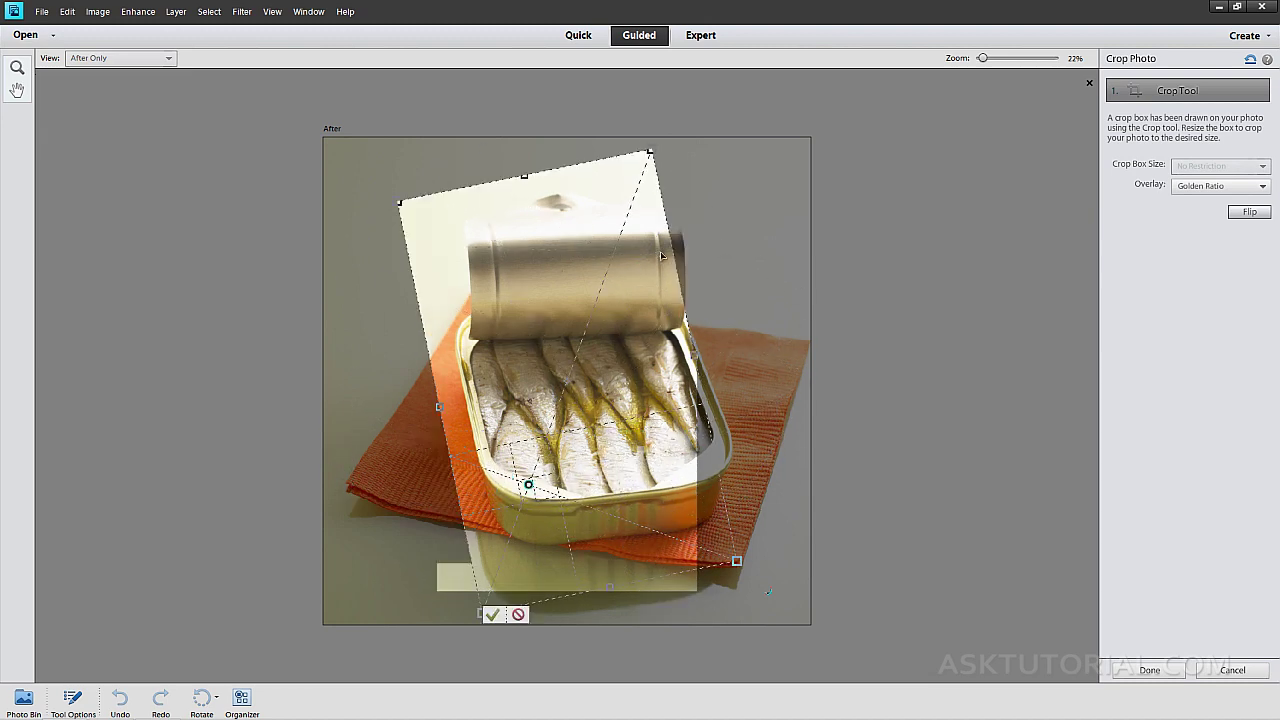
{"action": "left_click", "coordinate": [1250, 60]}
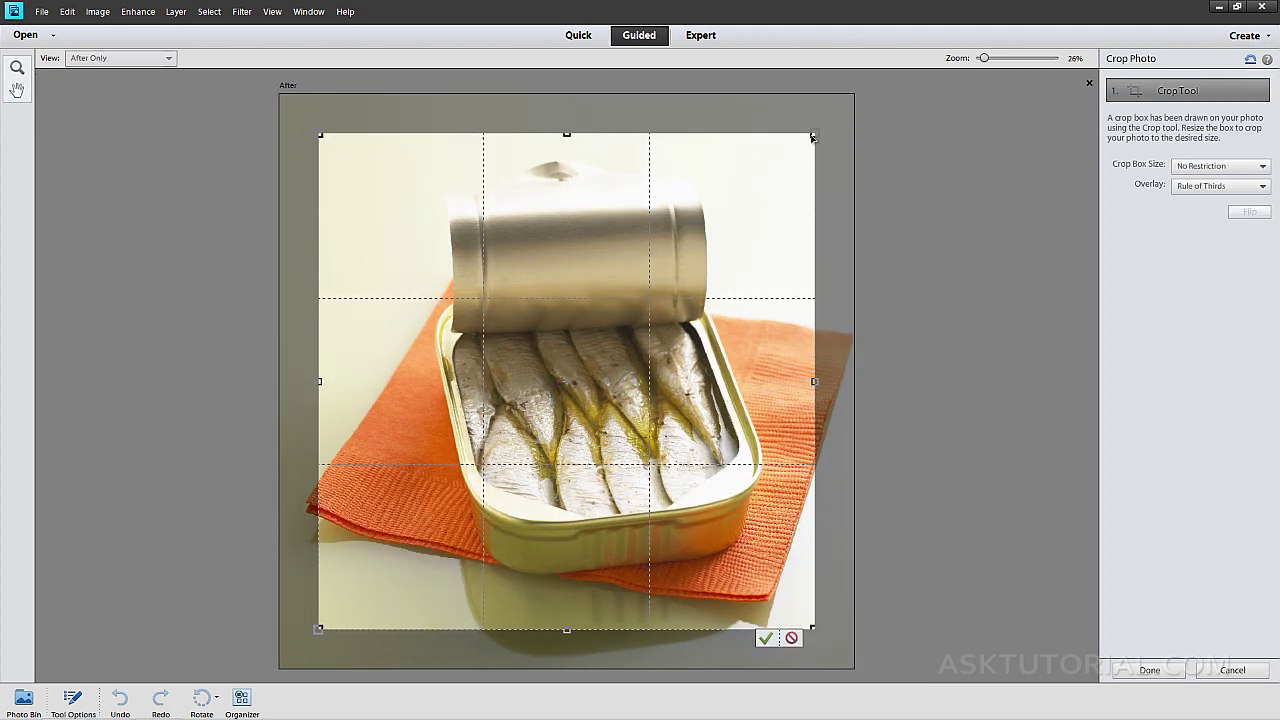
Shrink the crop box closer around the sardine can, keeping the Rule of Thirds overlay, and apply the crop
{"action": "left_click_drag", "start_coordinate": [814, 135], "coordinate": [767, 185]}
{"action": "left_click_drag", "start_coordinate": [730, 225], "coordinate": [762, 217]}
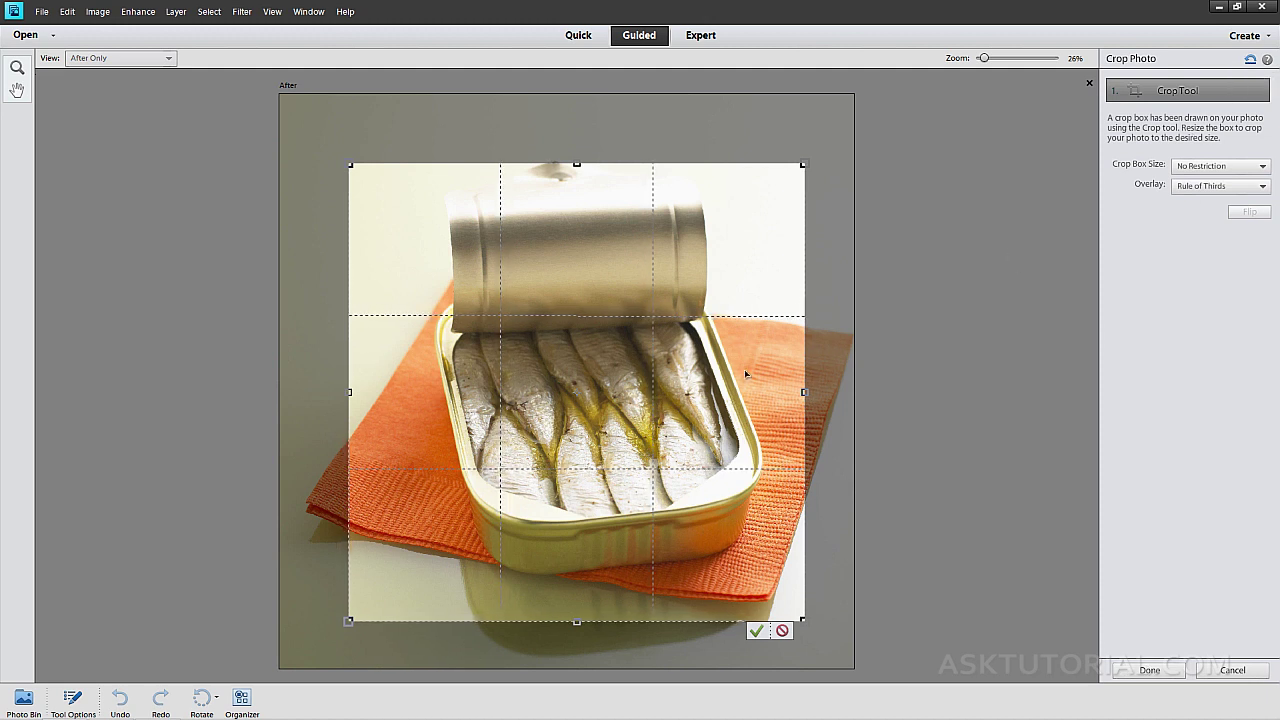
{"action": "left_click", "coordinate": [1149, 670]}
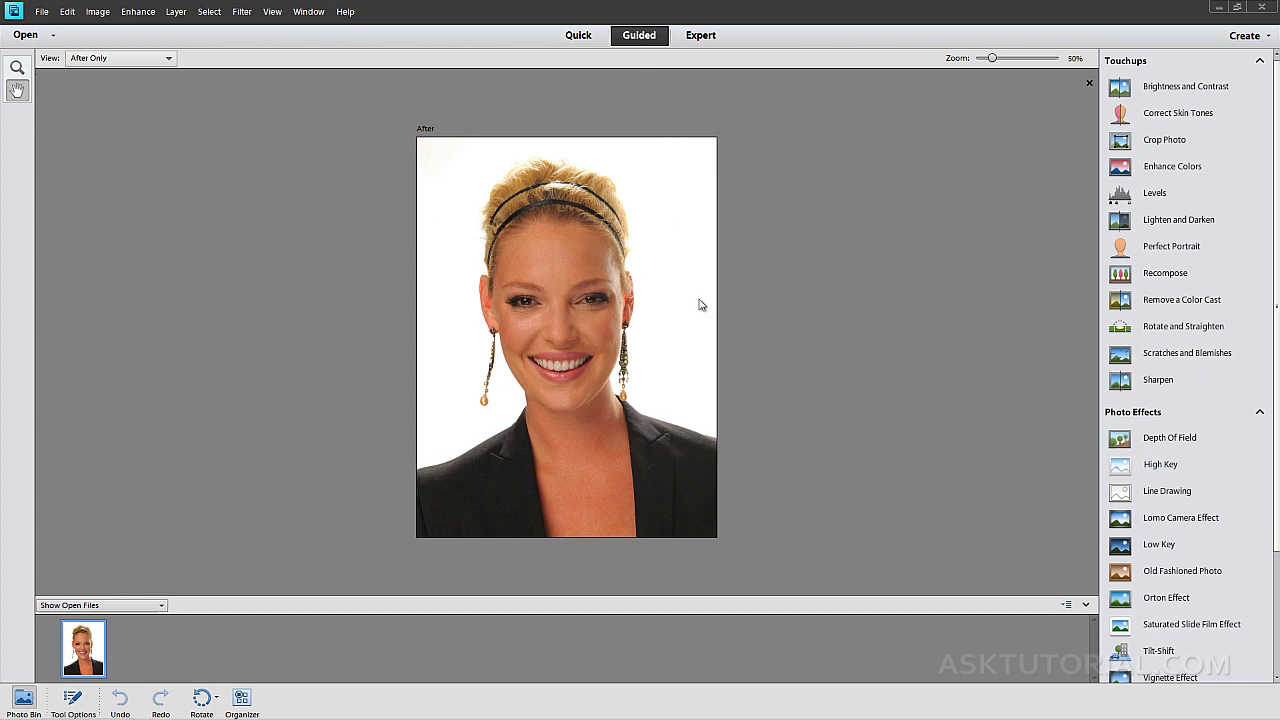
With the portrait enlarged to 107%, sample its skin in Correct Skin Tones and show the Before & After - Horizontal view
{"action": "left_click", "coordinate": [1083, 605]}
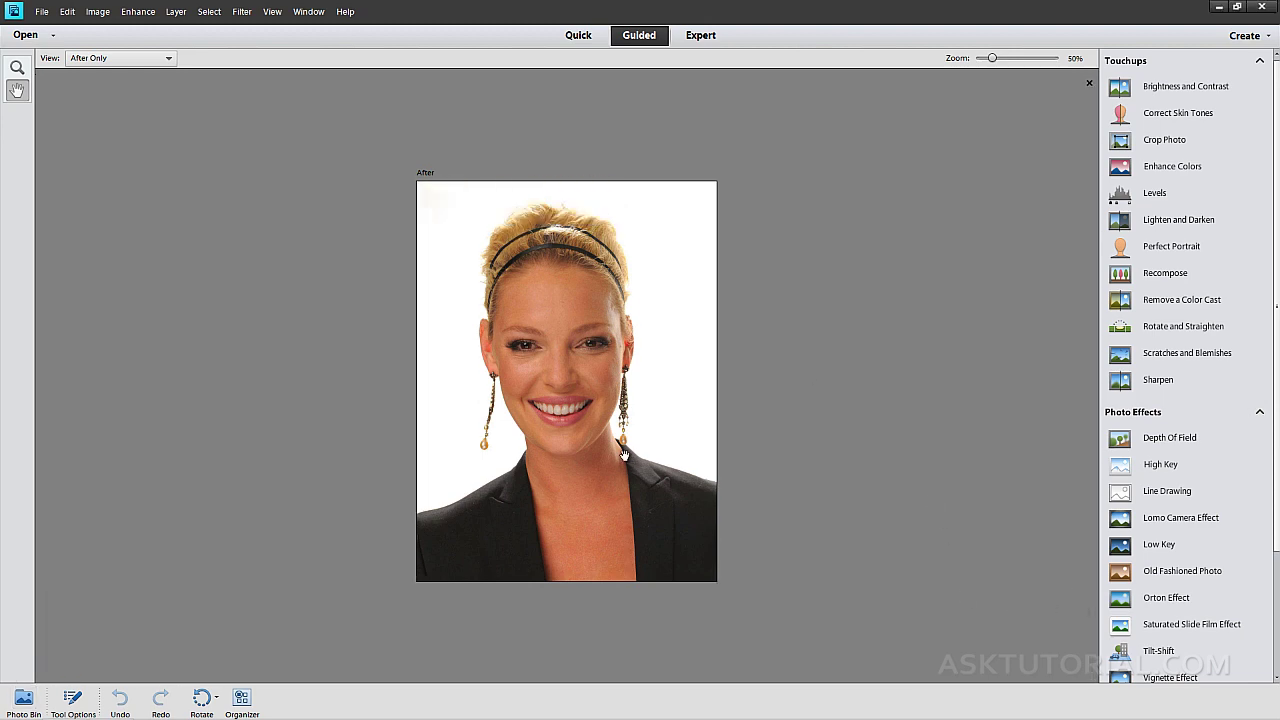
{"action": "scroll", "coordinate": [623, 455], "scroll_direction": "up", "scroll_amount": 5}
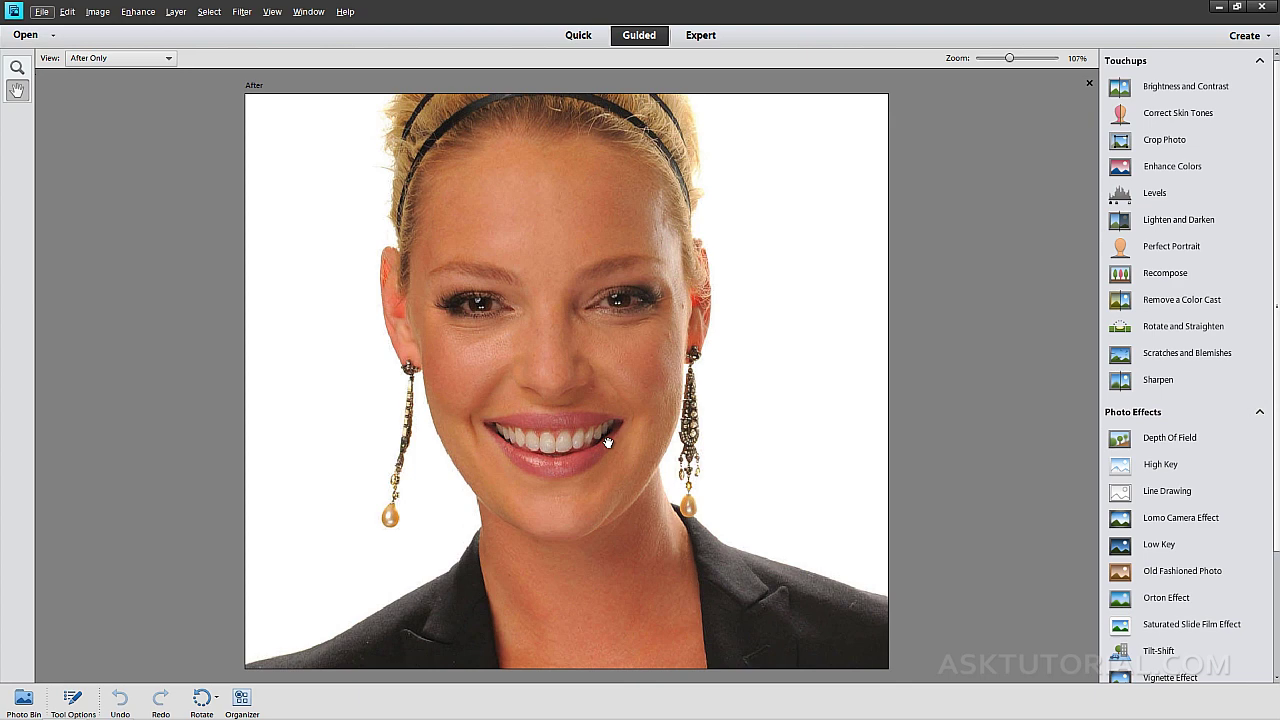
{"action": "left_click", "coordinate": [1212, 116]}
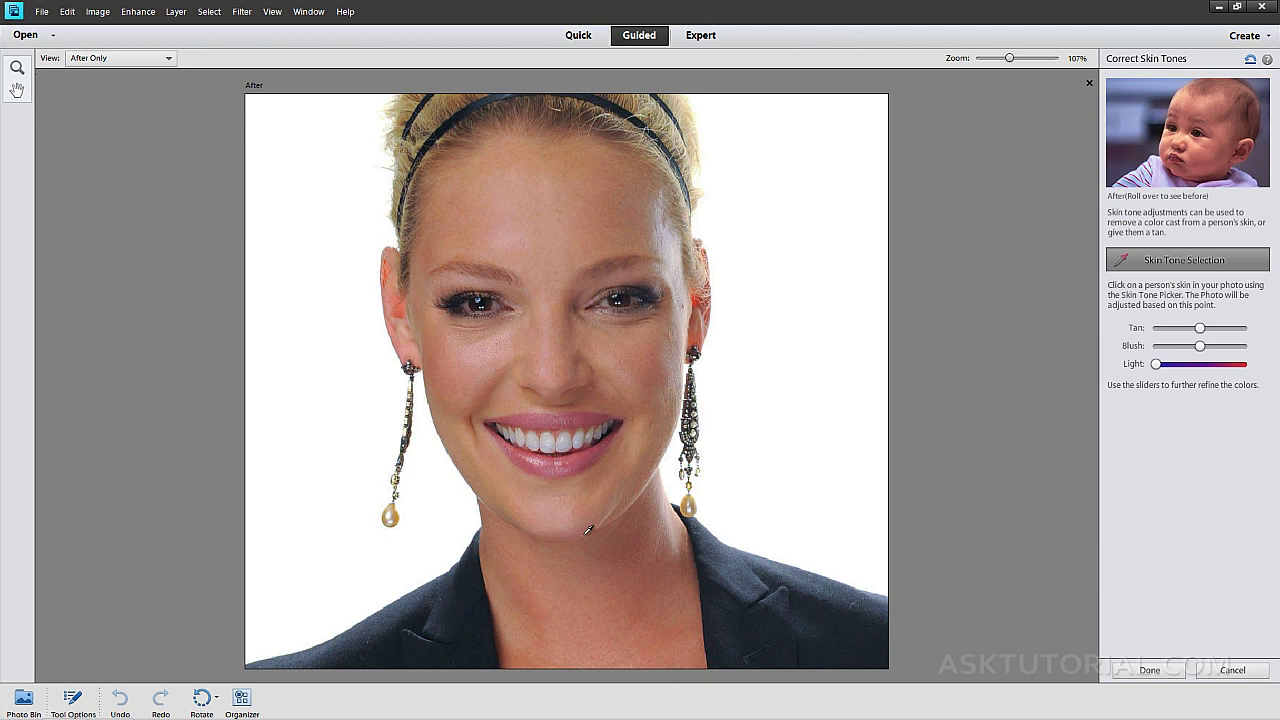
{"action": "left_click", "coordinate": [152, 60]}
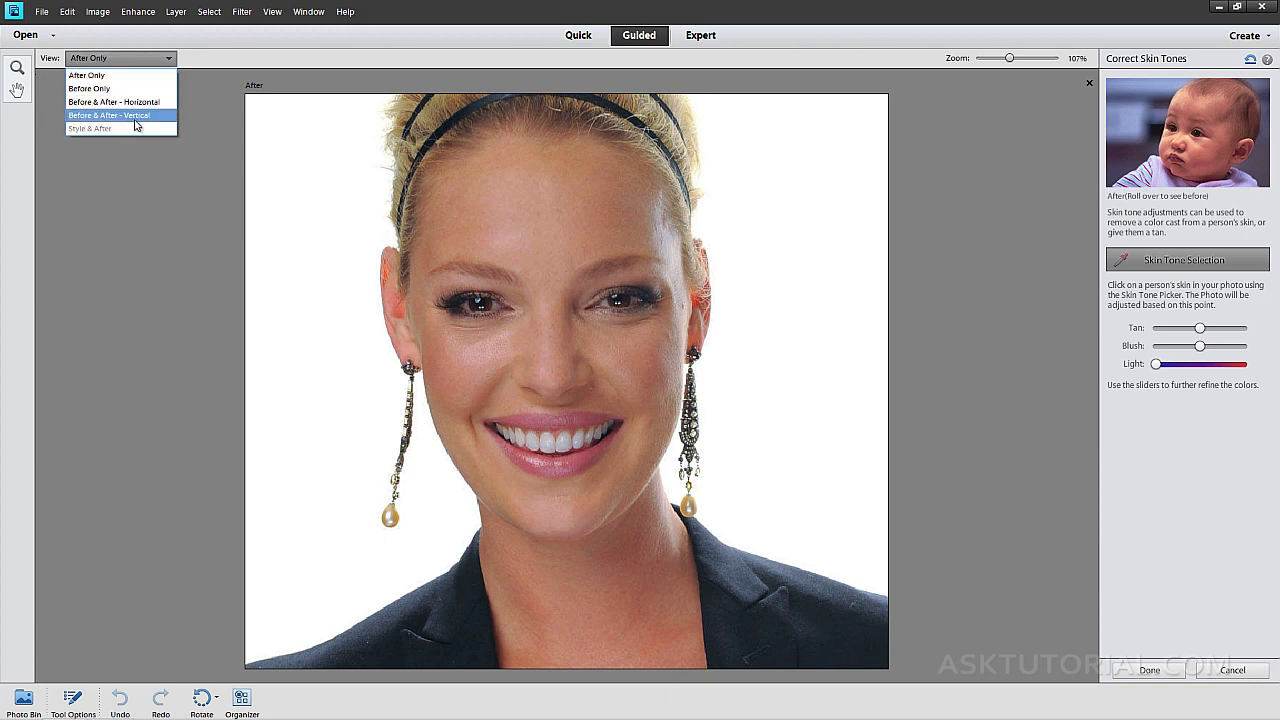
{"action": "left_click", "coordinate": [117, 101]}
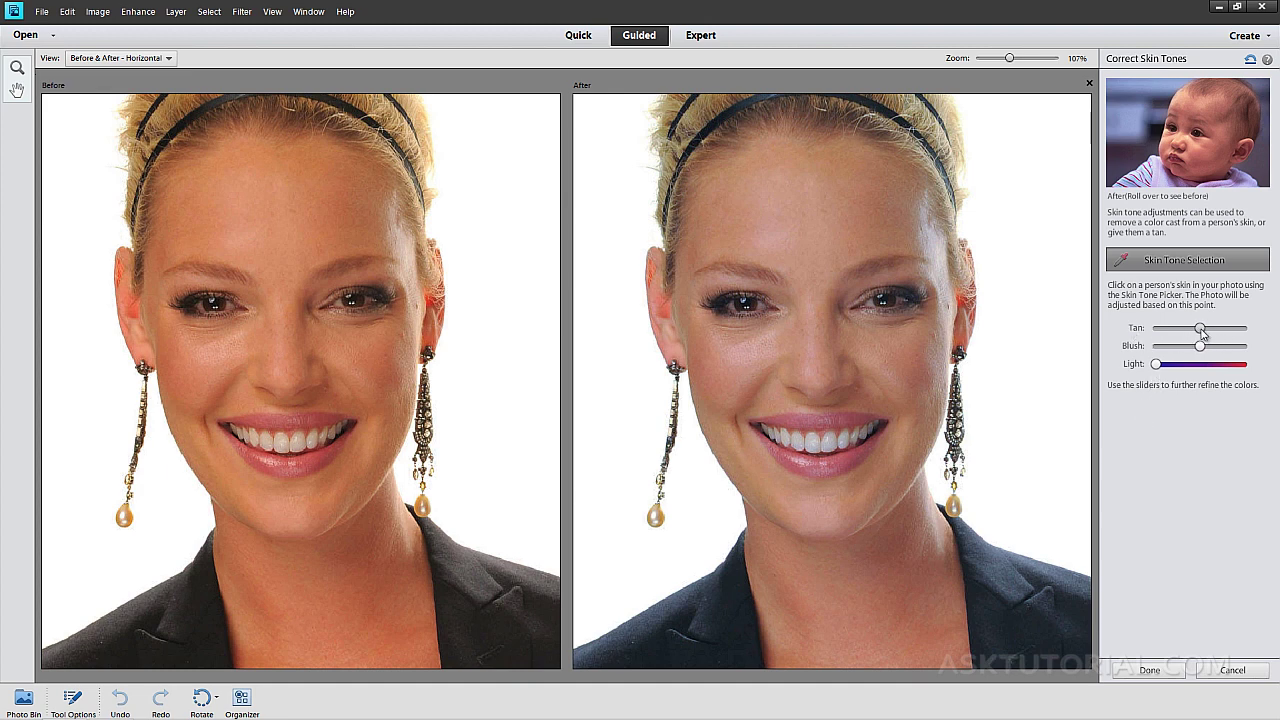
Lower the portrait's tan slightly and raise its blush well above the middle
{"action": "mouse_move", "coordinate": [1202, 333]}
{"action": "left_mouse_down"}
{"action": "mouse_move", "coordinate": [1159, 335]}
{"action": "mouse_move", "coordinate": [1240, 335]}
{"action": "mouse_move", "coordinate": [1184, 346]}
{"action": "mouse_move", "coordinate": [1241, 346]}
{"action": "mouse_move", "coordinate": [1172, 350]}
{"action": "mouse_move", "coordinate": [1193, 352]}
{"action": "left_mouse_up"}
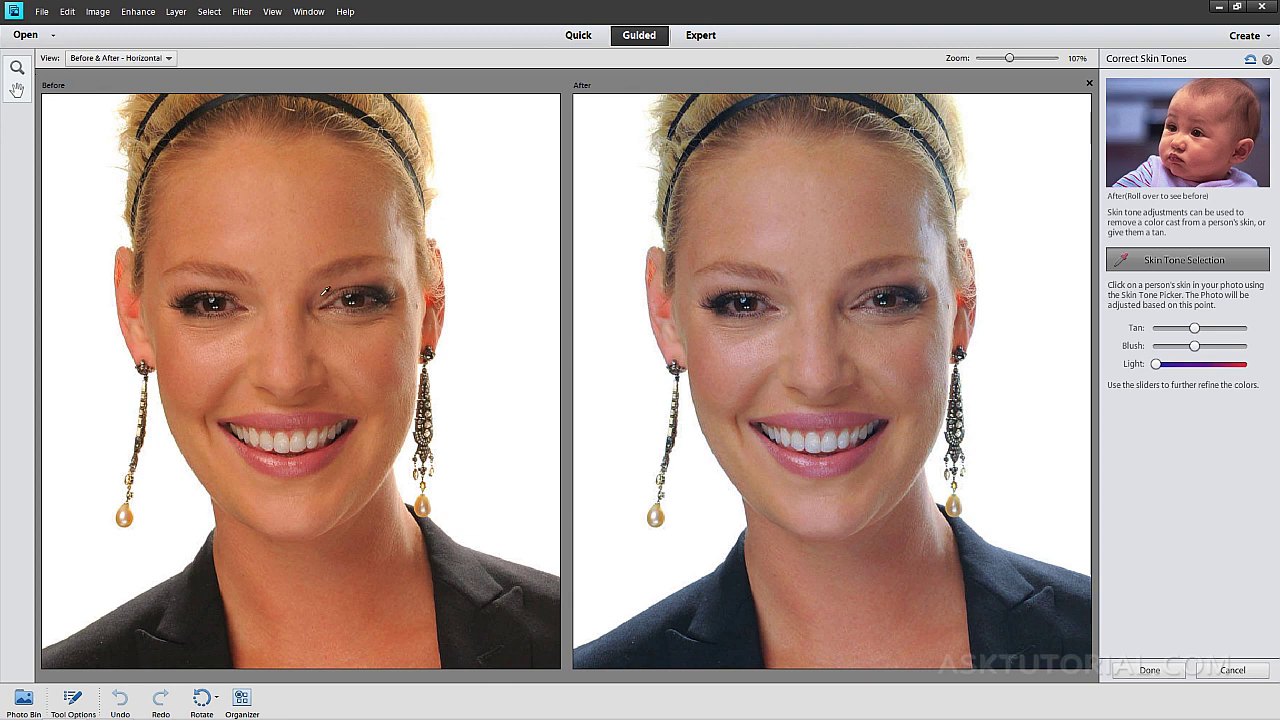
{"action": "left_click_drag", "start_coordinate": [1194, 348], "coordinate": [1211, 350]}
{"action": "left_click_drag", "start_coordinate": [1211, 349], "coordinate": [1220, 346]}
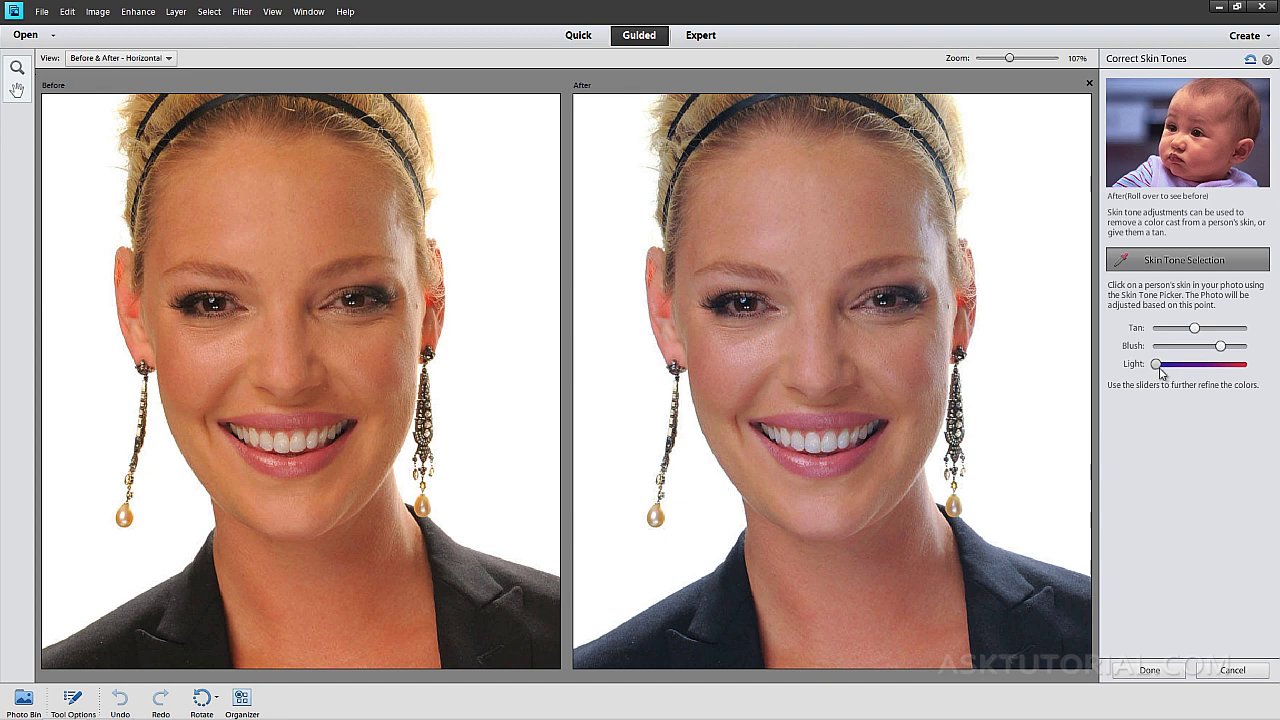
Try a much warmer light on the portrait, bring it back to just above the minimum, and apply the skin tone correction
{"action": "left_click_drag", "start_coordinate": [1161, 369], "coordinate": [1188, 373]}
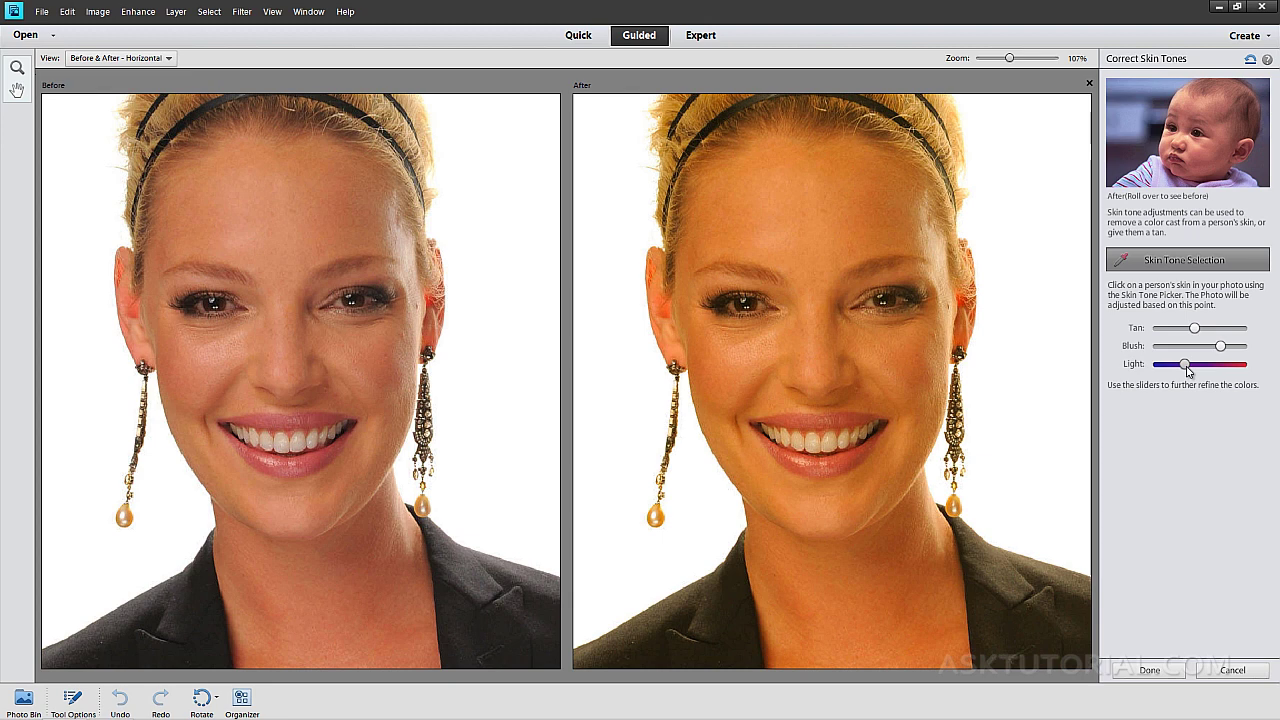
{"action": "left_click_drag", "start_coordinate": [1188, 372], "coordinate": [1160, 370]}
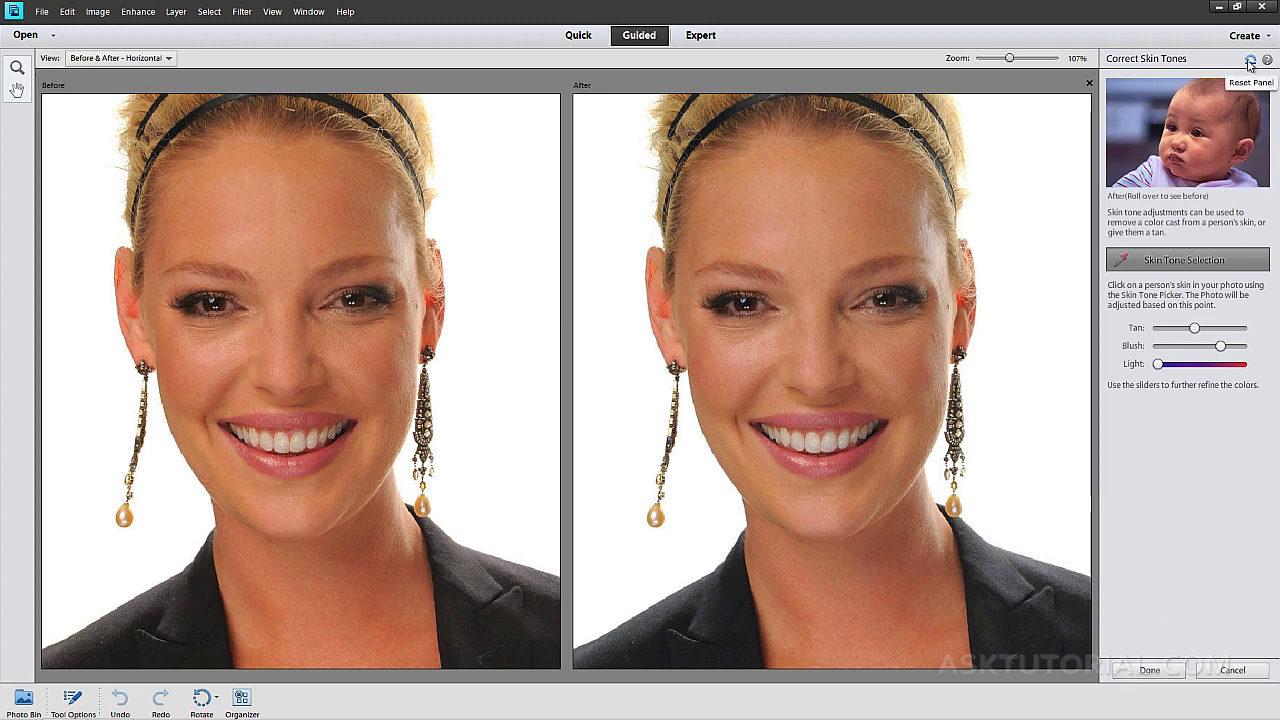
{"action": "left_click", "coordinate": [1150, 671]}
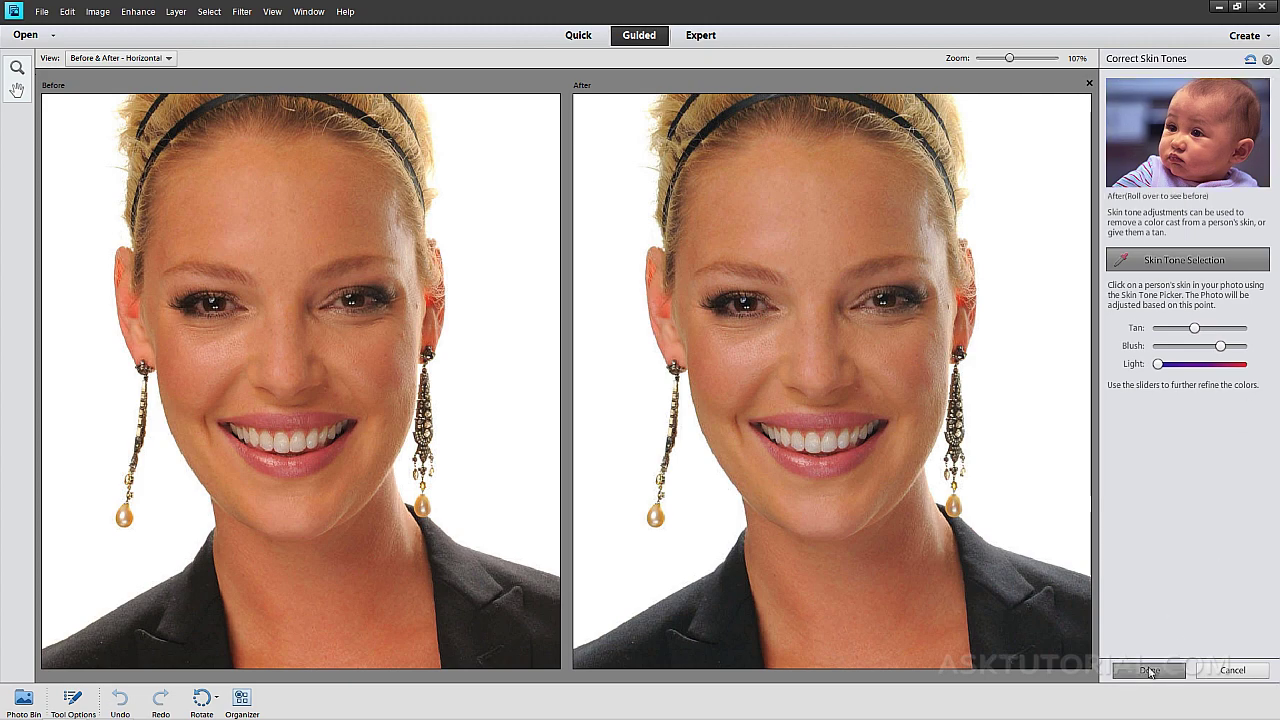
Return the portrait to the After Only view and undo the skin tone correction
{"action": "left_click", "coordinate": [169, 60]}
{"action": "left_click", "coordinate": [92, 79]}
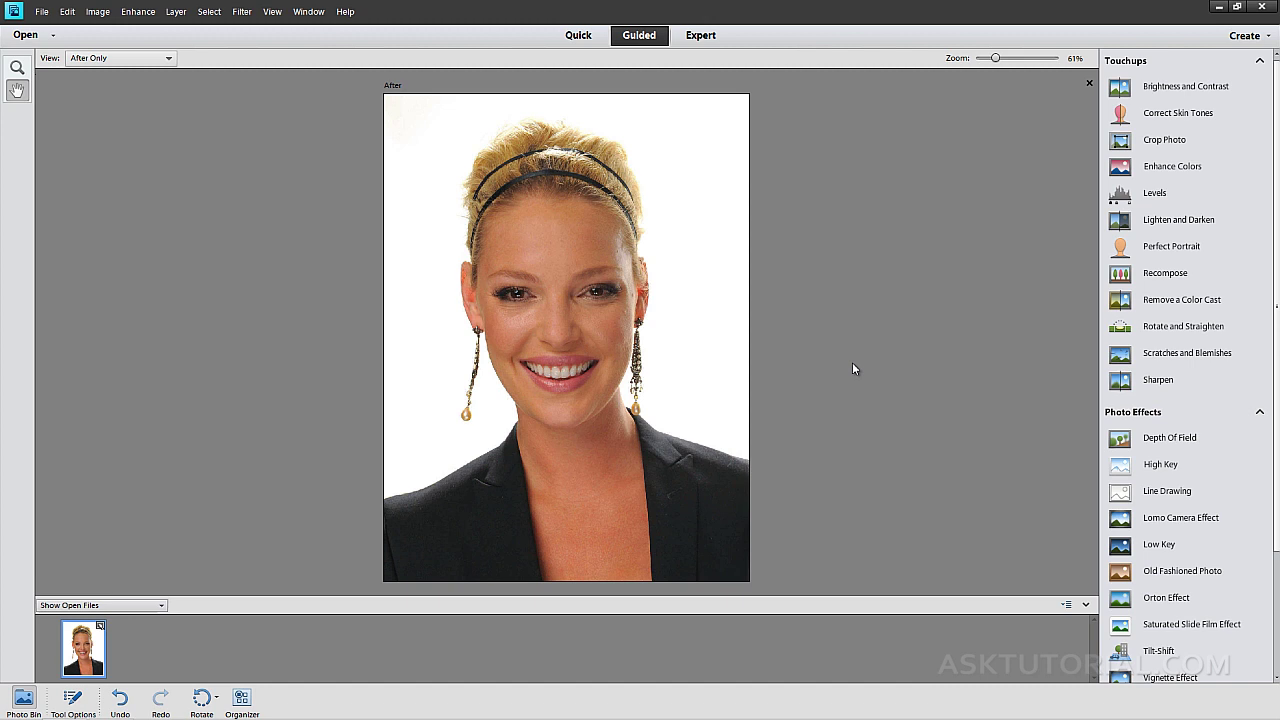
{"action": "key", "text": "ctrl+z"}
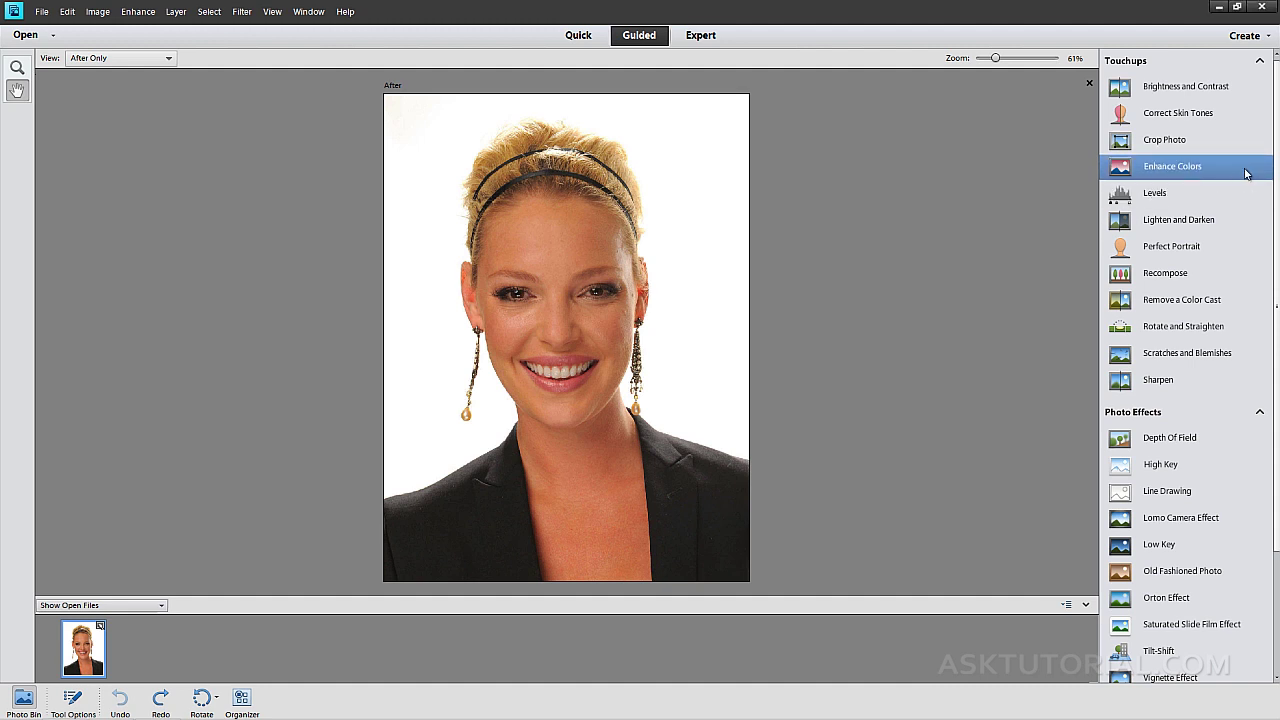
Open the Enhance Colors guided edit for the portrait and apply Auto Fix twice
{"action": "left_click", "coordinate": [1222, 172]}
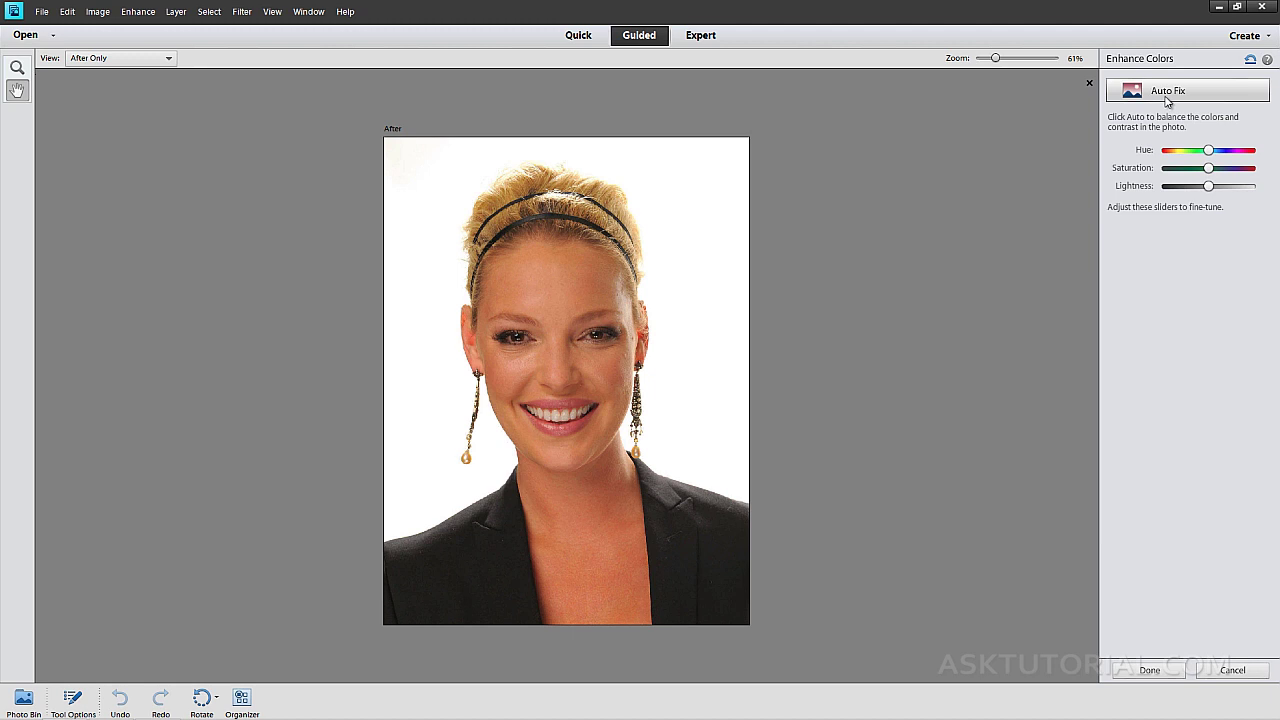
{"action": "left_click", "coordinate": [1194, 98]}
{"action": "left_click", "coordinate": [1192, 98]}
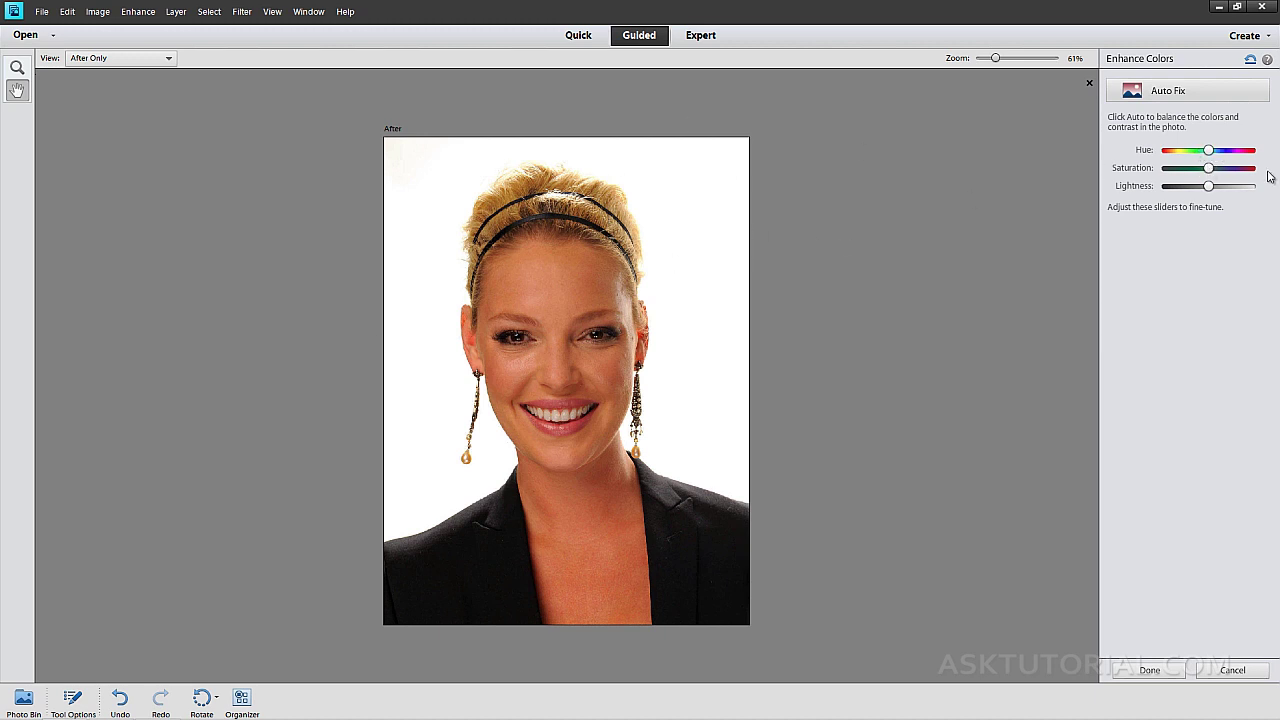
Try slightly higher hue and lightness with slightly lower saturation on the portrait, and reset the Enhance Colors adjustments
{"action": "left_click", "coordinate": [1207, 155]}
{"action": "left_click_drag", "start_coordinate": [1207, 155], "coordinate": [1211, 190]}
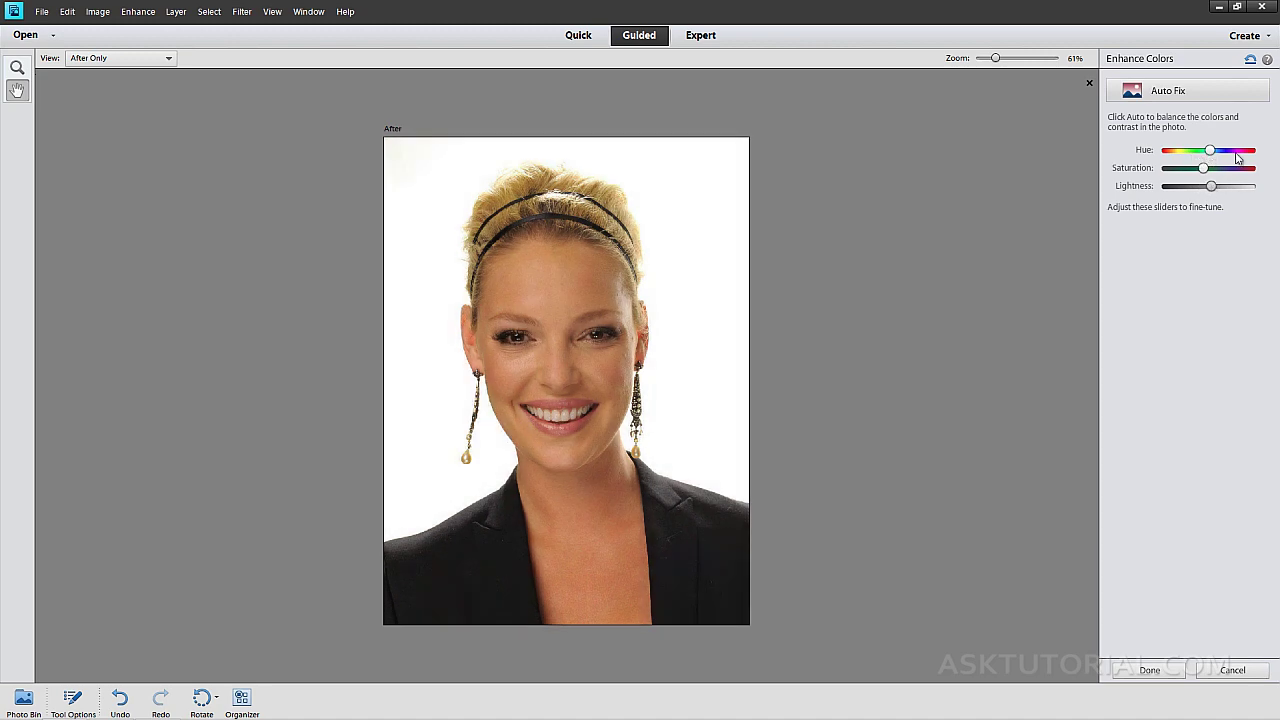
{"action": "left_click", "coordinate": [1250, 60]}
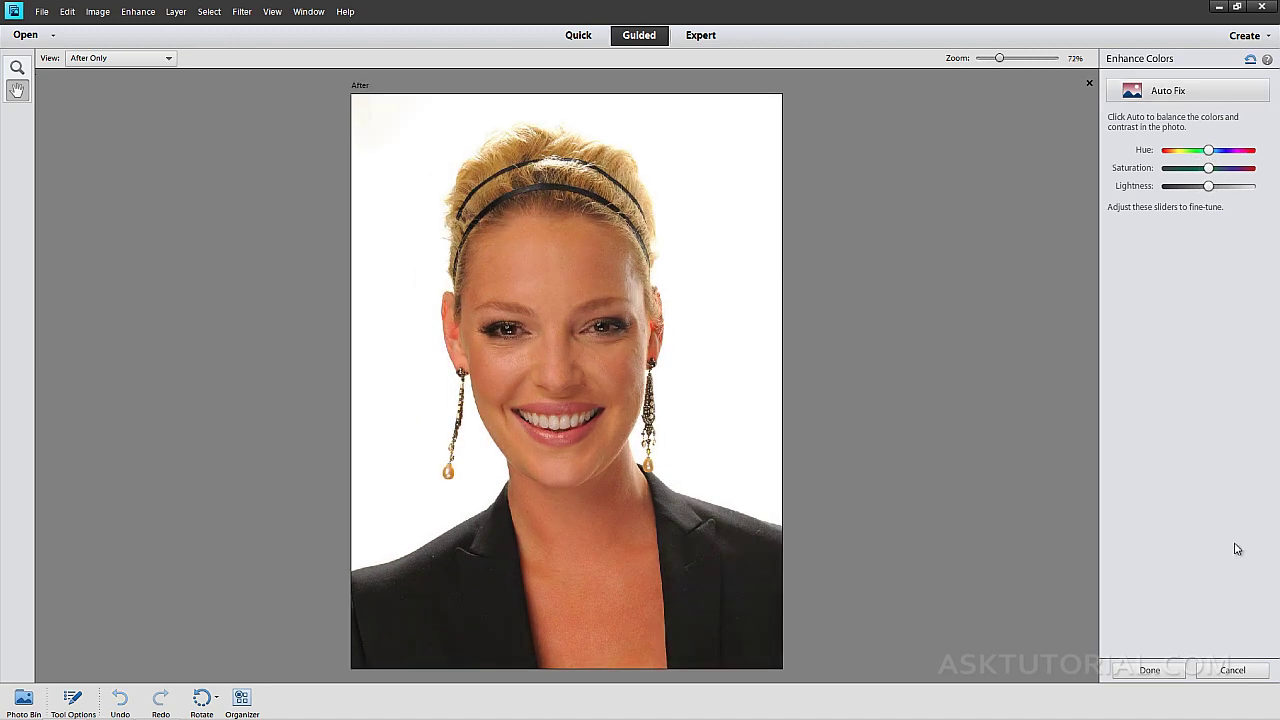
Leave the Enhance Colors edit and create a Levels adjustment layer for the portrait with the default layer name, Normal mode and 100% opacity
{"action": "left_click", "coordinate": [1232, 668]}
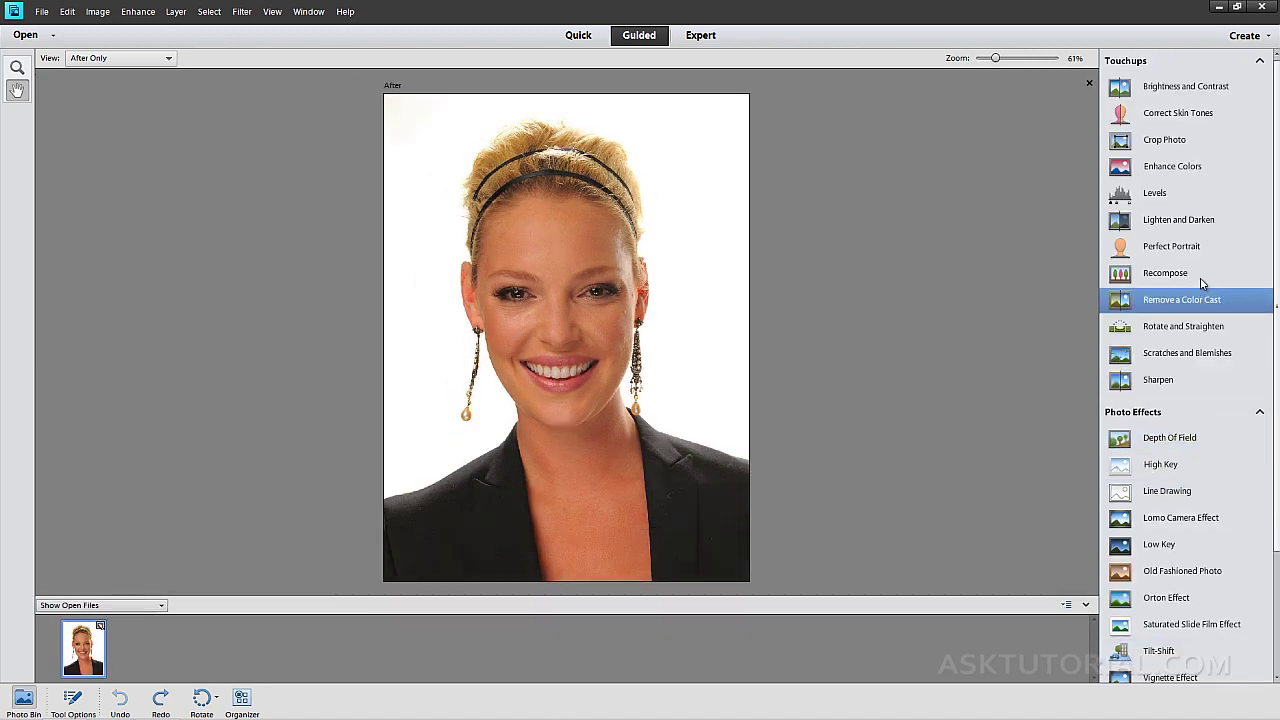
{"action": "left_click", "coordinate": [1204, 200]}
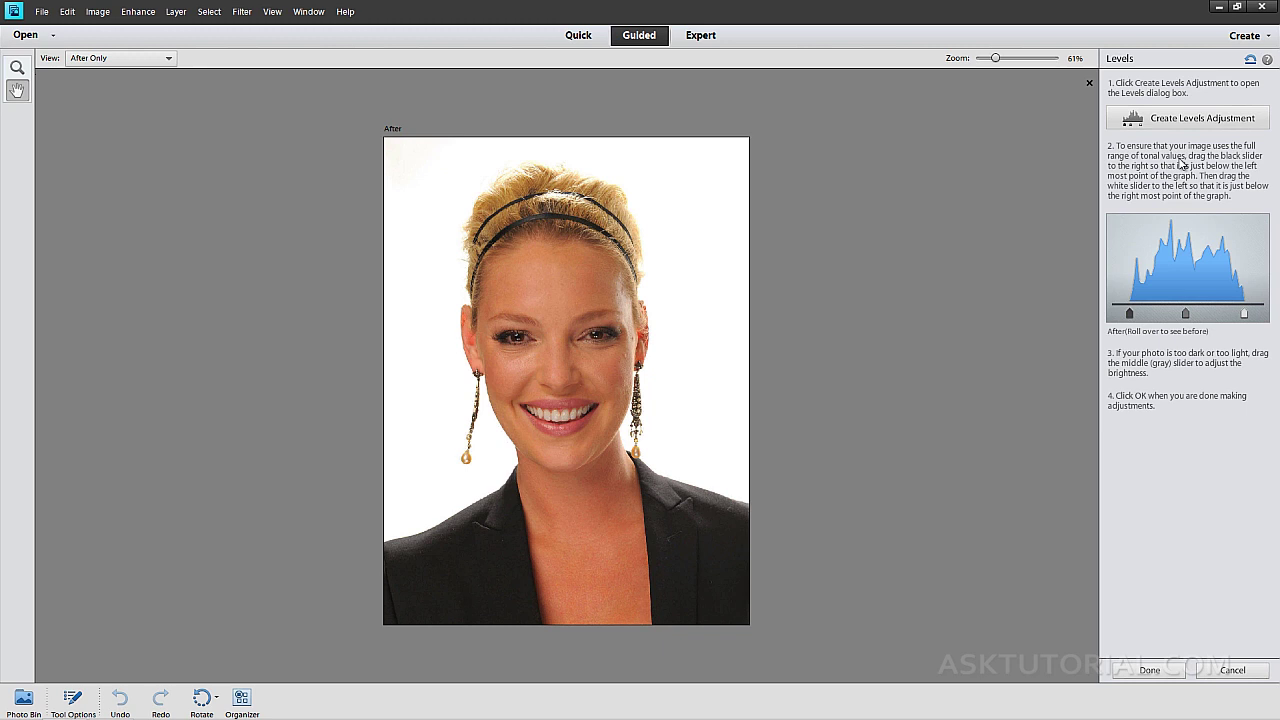
{"action": "mouse_move", "coordinate": [1155, 310]}
{"action": "left_click", "coordinate": [1188, 122]}
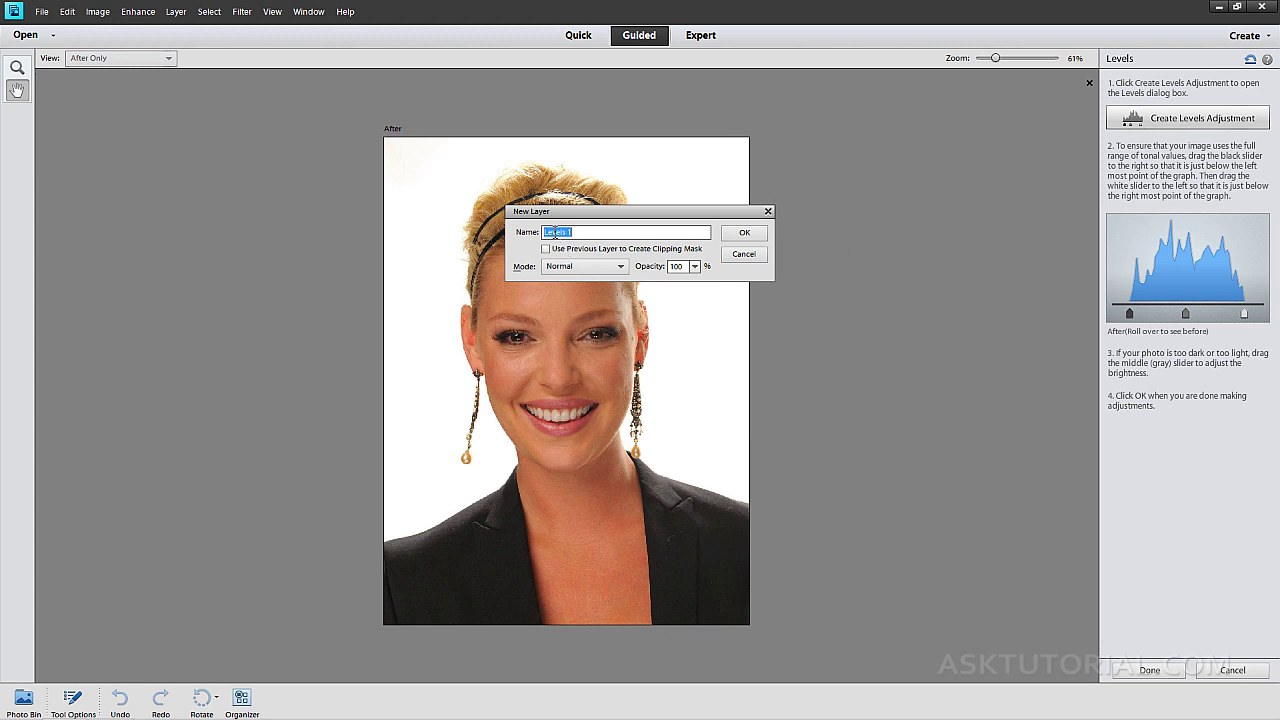
{"action": "left_click", "coordinate": [751, 237]}
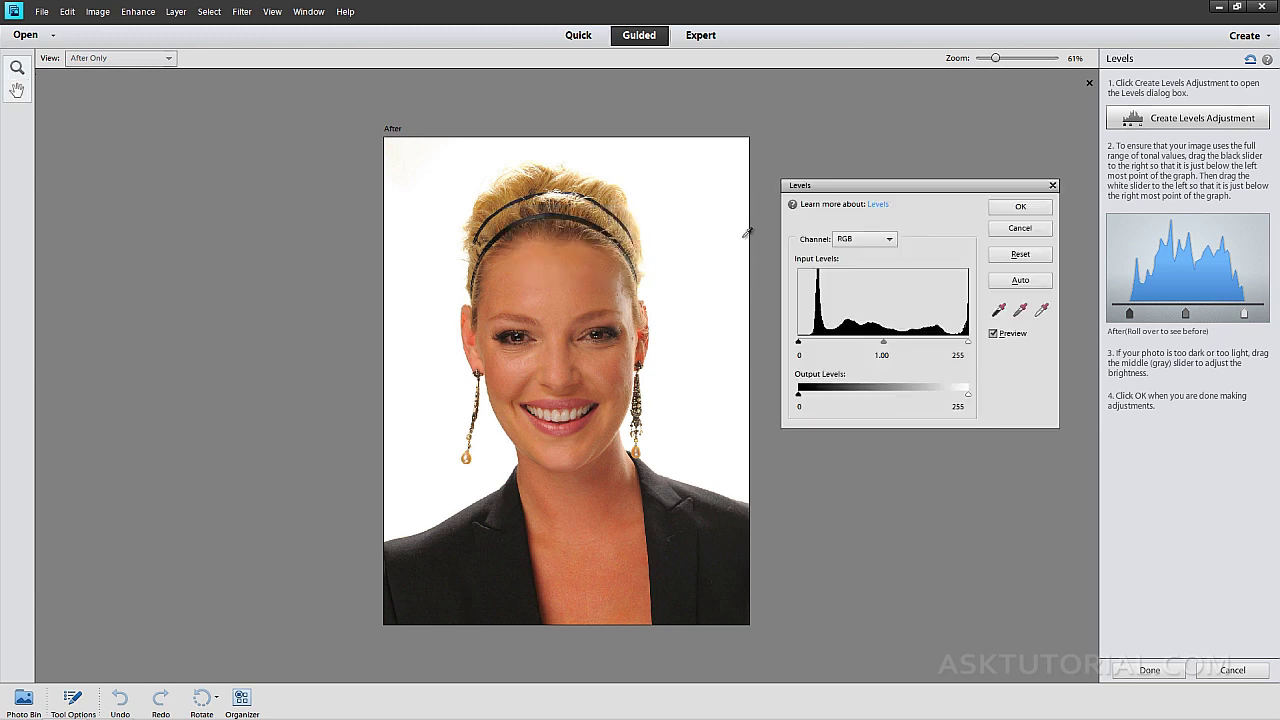
Set the Red channel's black input level to 18 in the Levels adjustment
{"action": "left_click", "coordinate": [896, 243]}
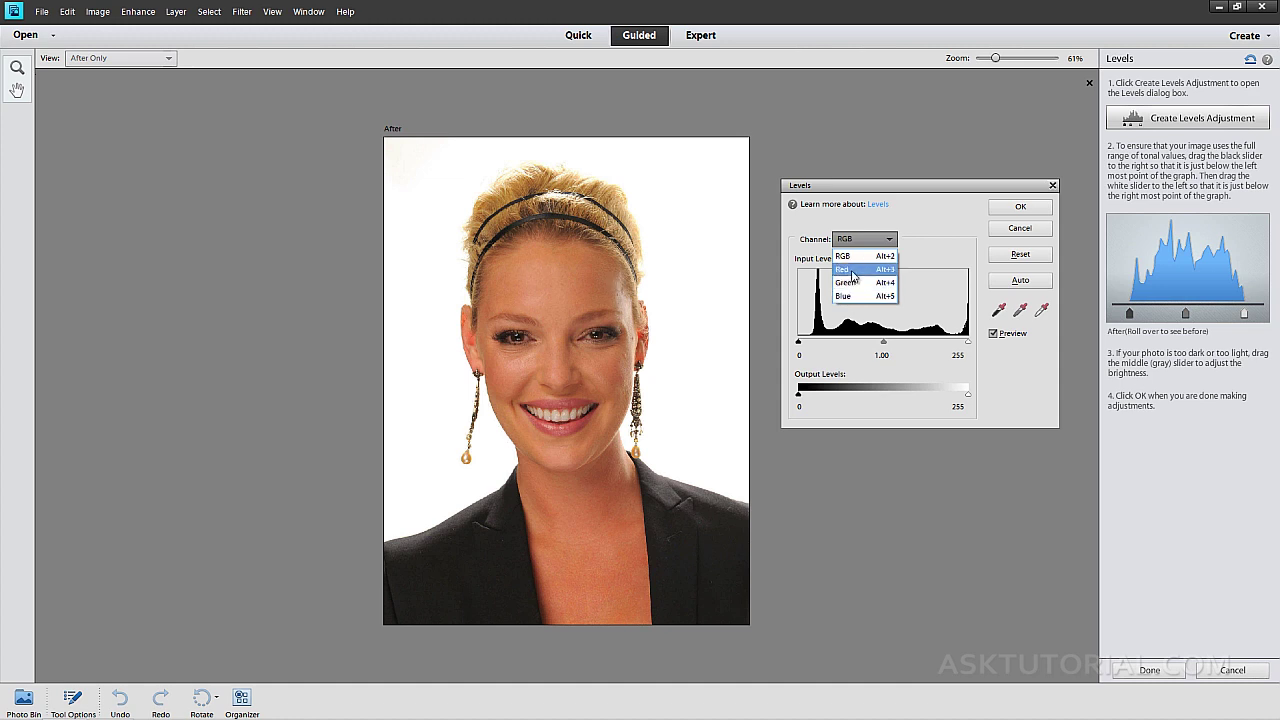
{"action": "left_click", "coordinate": [851, 271]}
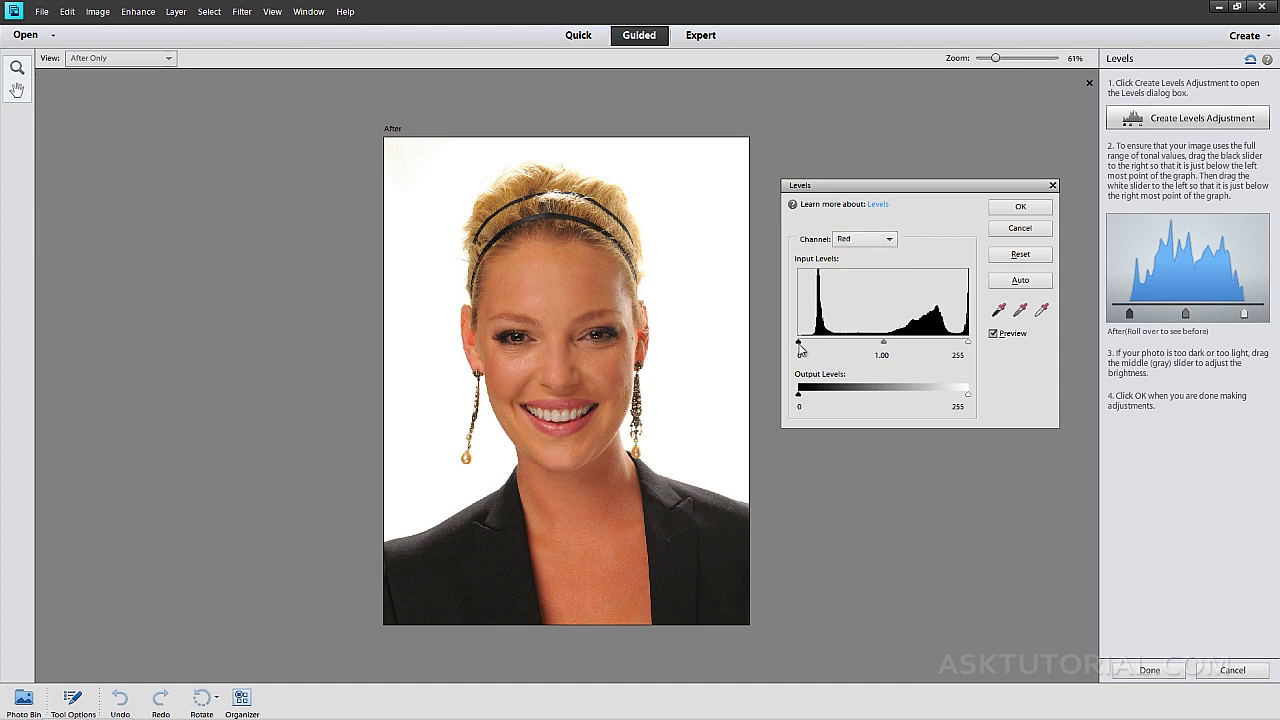
{"action": "left_click_drag", "start_coordinate": [799, 343], "coordinate": [811, 345]}
Set the RGB channel's black input level to 6, lower its white input level slightly, and apply the Levels adjustment
{"action": "left_click", "coordinate": [875, 241]}
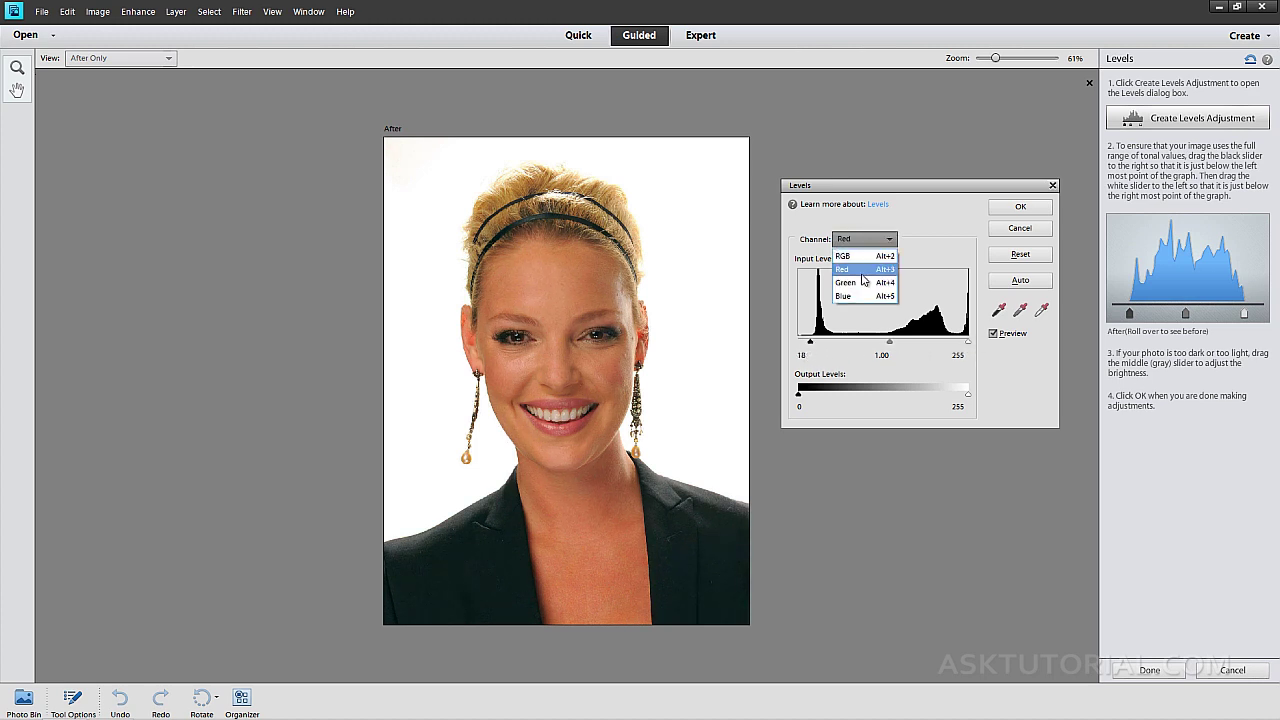
{"action": "left_click", "coordinate": [848, 258]}
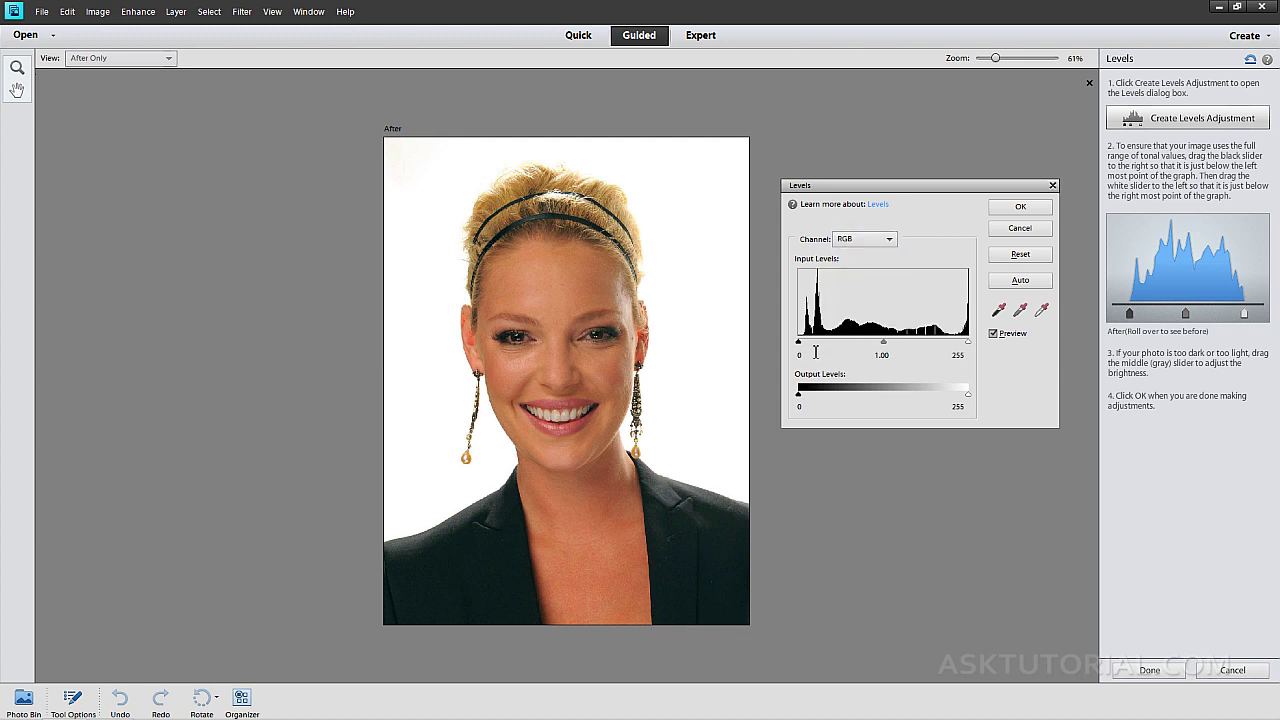
{"action": "left_click_drag", "start_coordinate": [798, 342], "coordinate": [802, 345]}
{"action": "left_click_drag", "start_coordinate": [967, 343], "coordinate": [959, 347]}
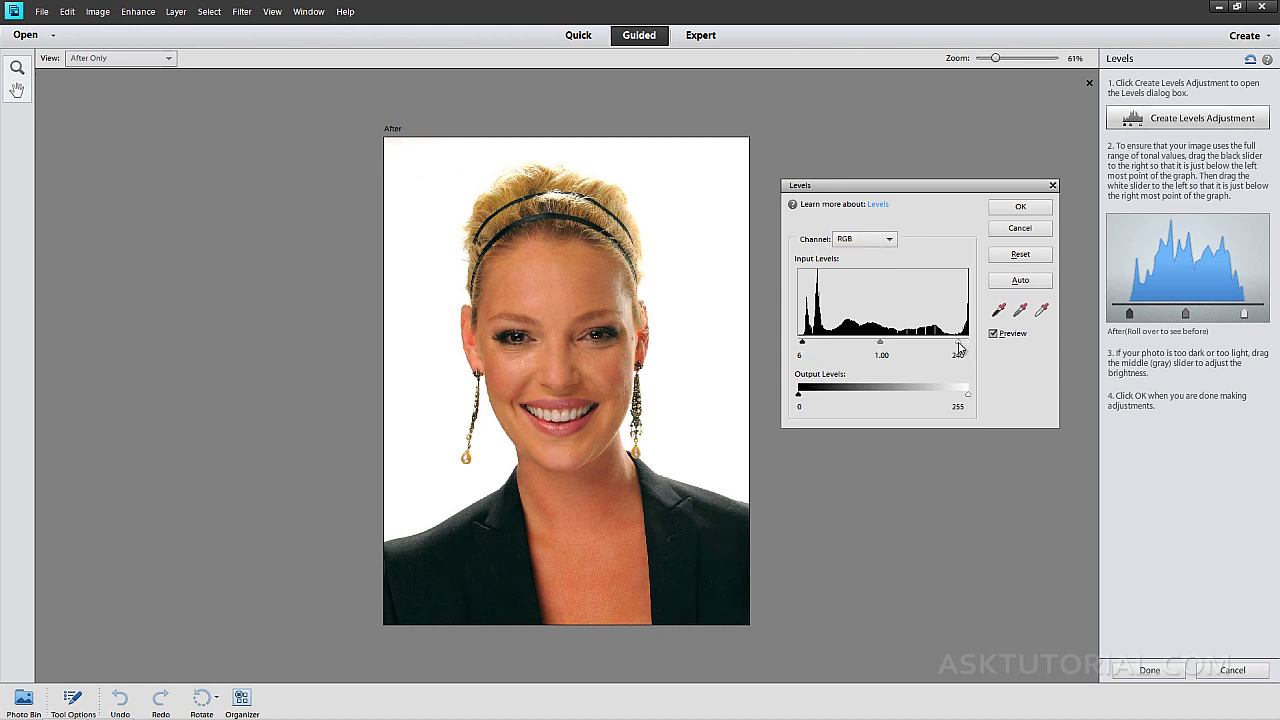
{"action": "left_click", "coordinate": [1021, 207]}
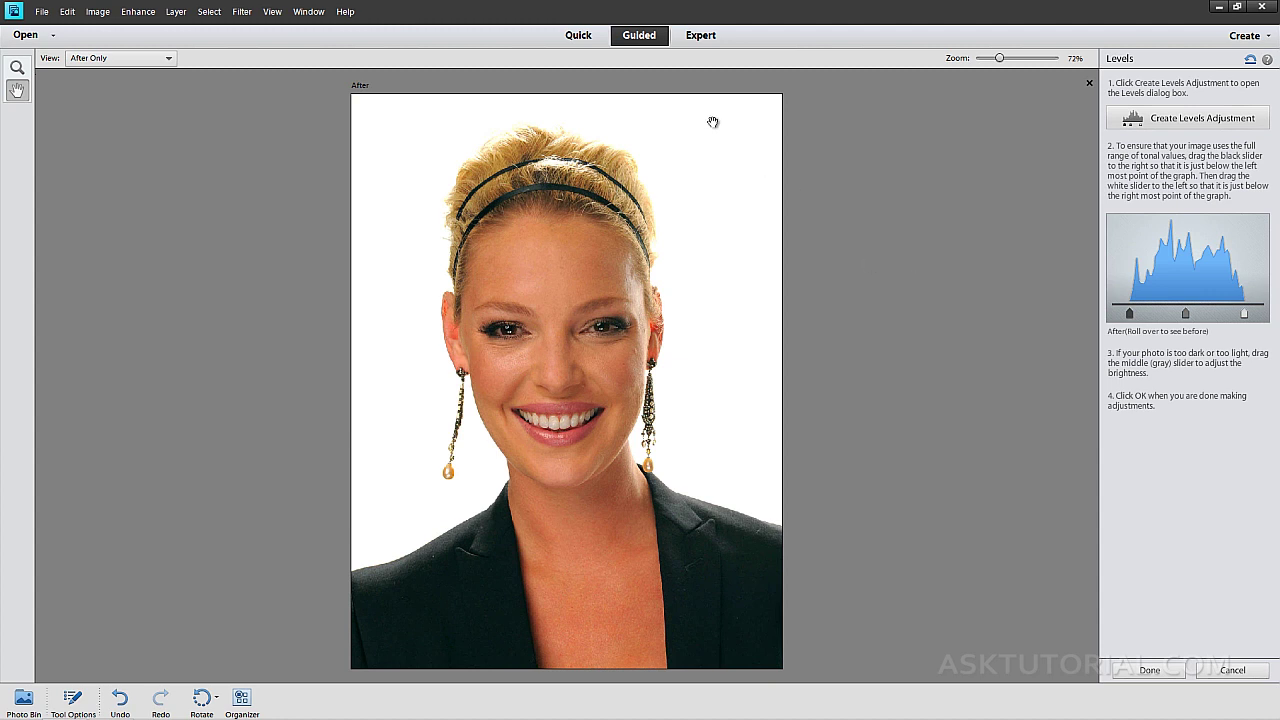
Switch to Expert mode and select the Levels 1 adjustment layer to inspect it above the Background layer
{"action": "left_click", "coordinate": [698, 36]}
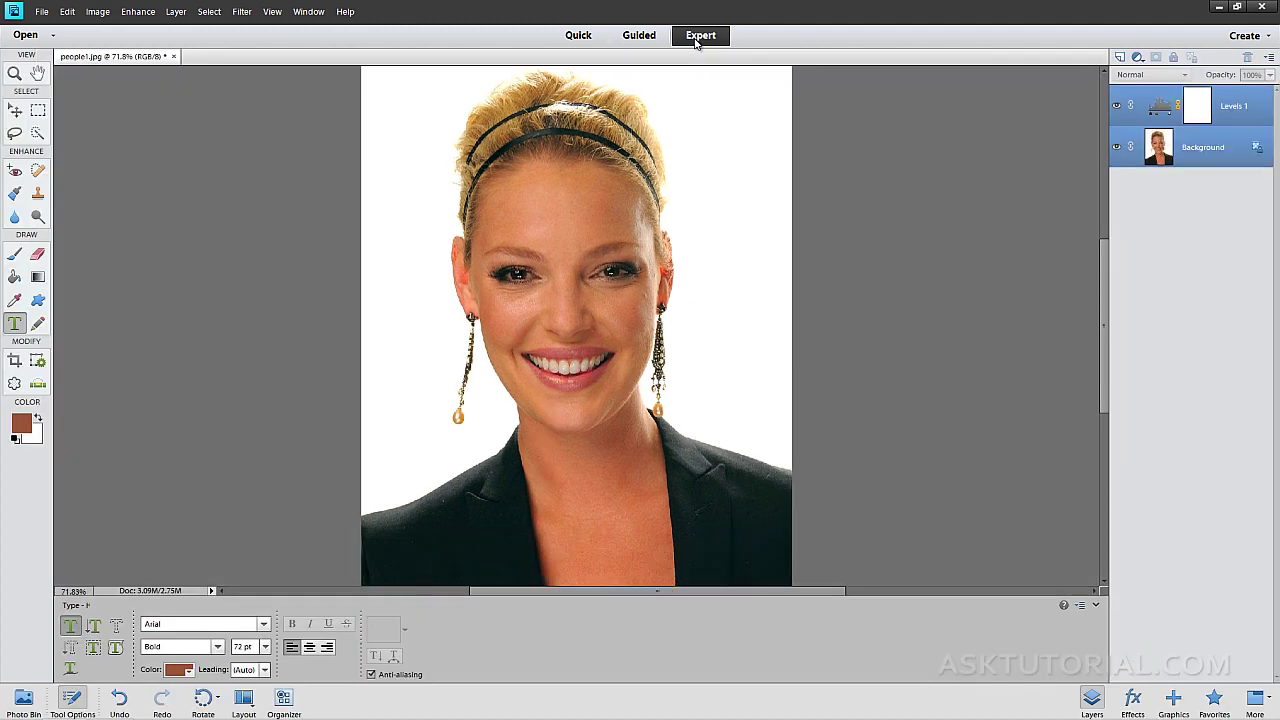
{"action": "left_click", "coordinate": [319, 12]}
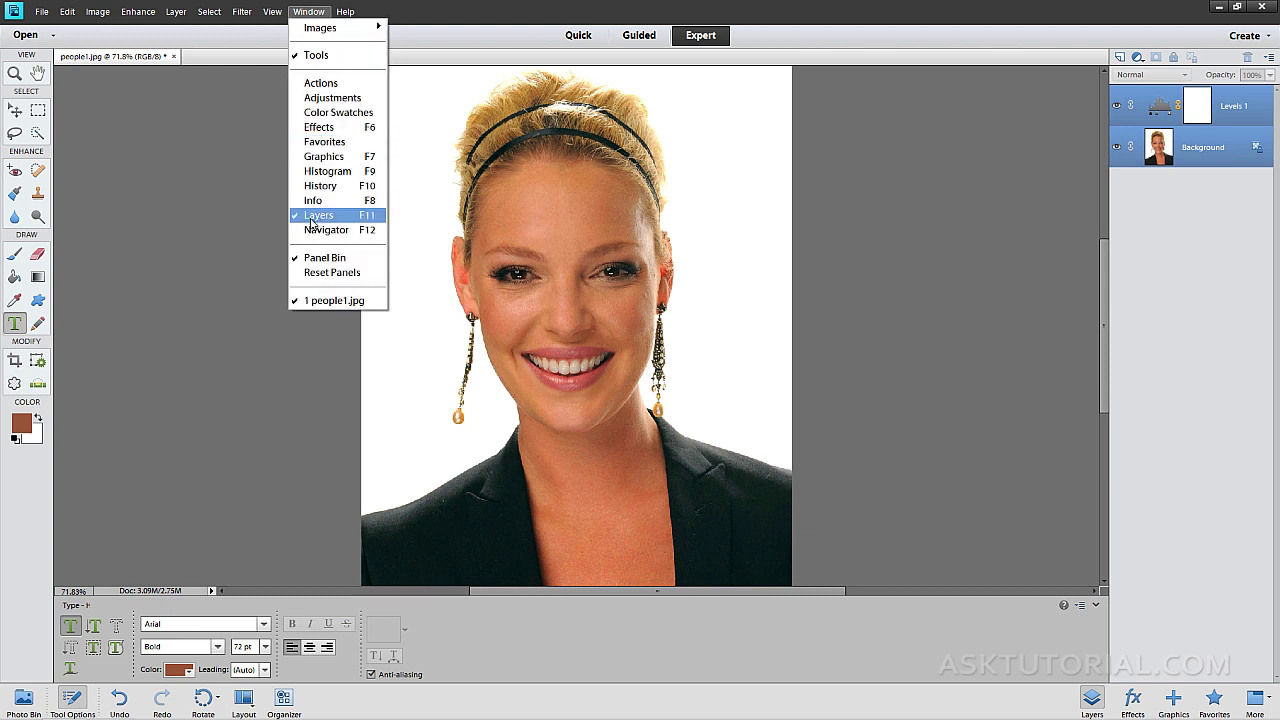
{"action": "left_click", "coordinate": [1146, 243]}
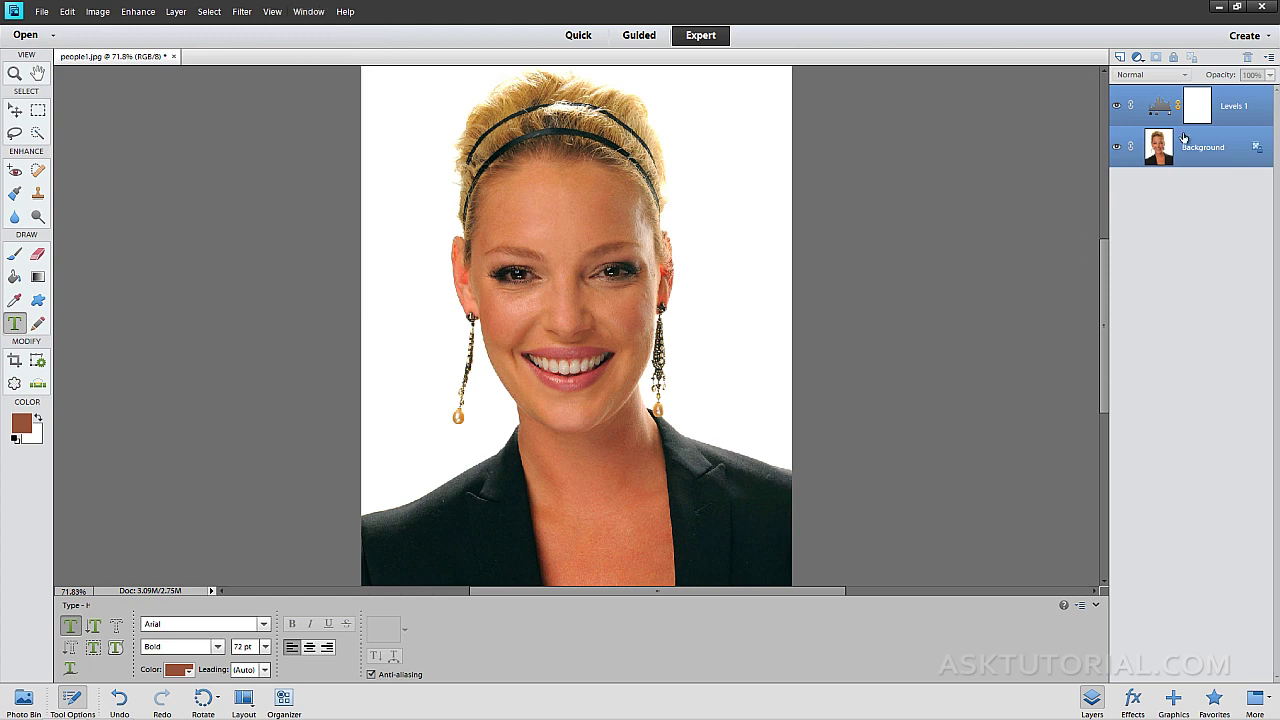
{"action": "left_click", "coordinate": [1236, 112]}
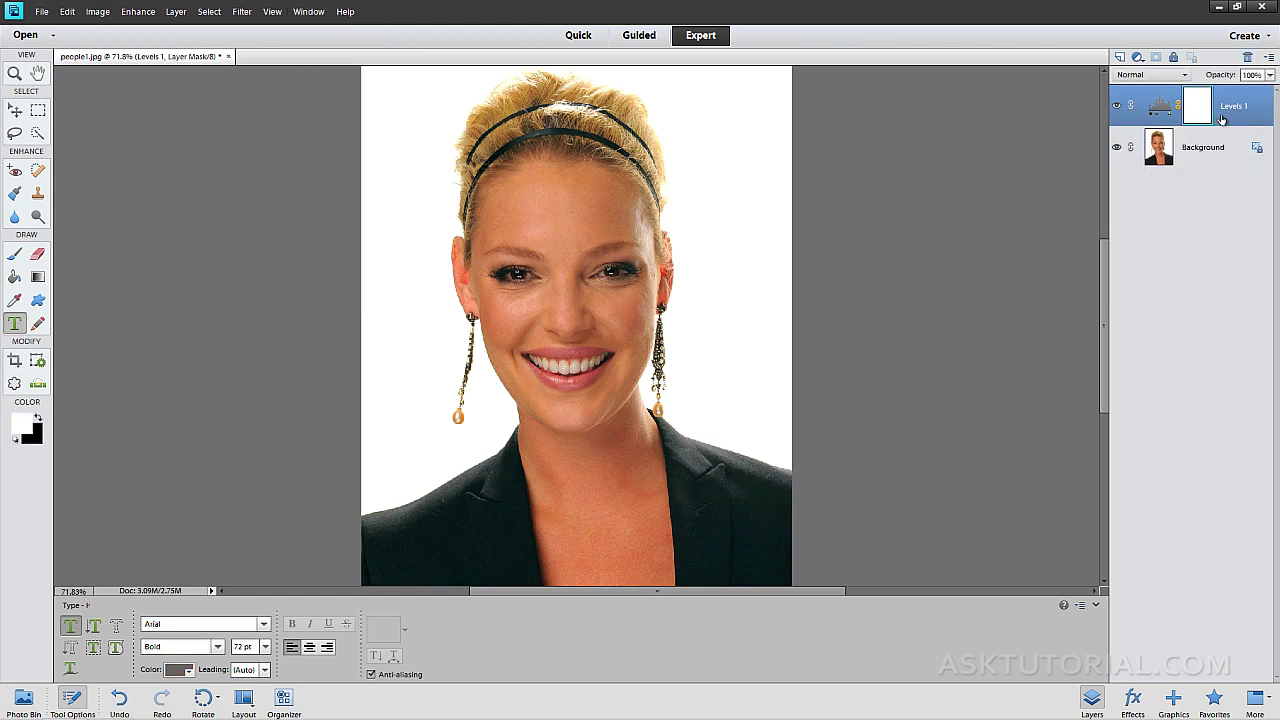
Return to Guided mode, reopen the Levels guided edit and cancel it without further adjustments
{"action": "left_click", "coordinate": [639, 38]}
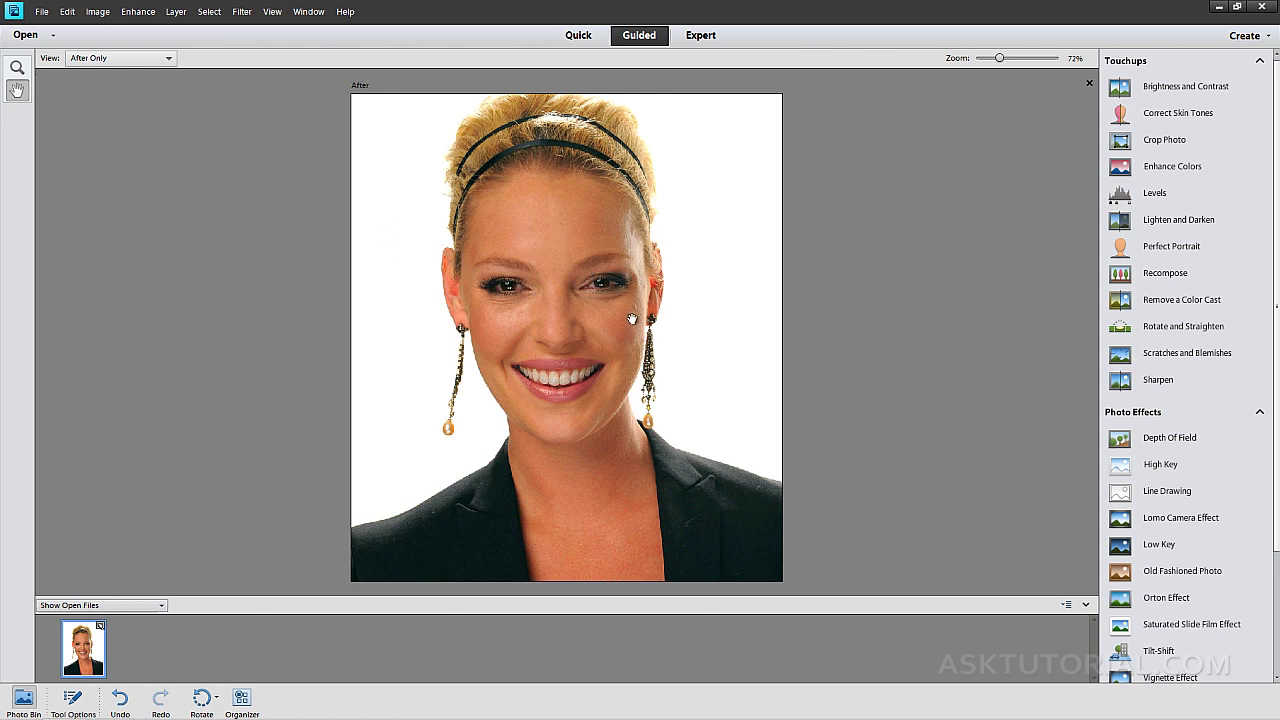
{"action": "left_click", "coordinate": [1228, 200]}
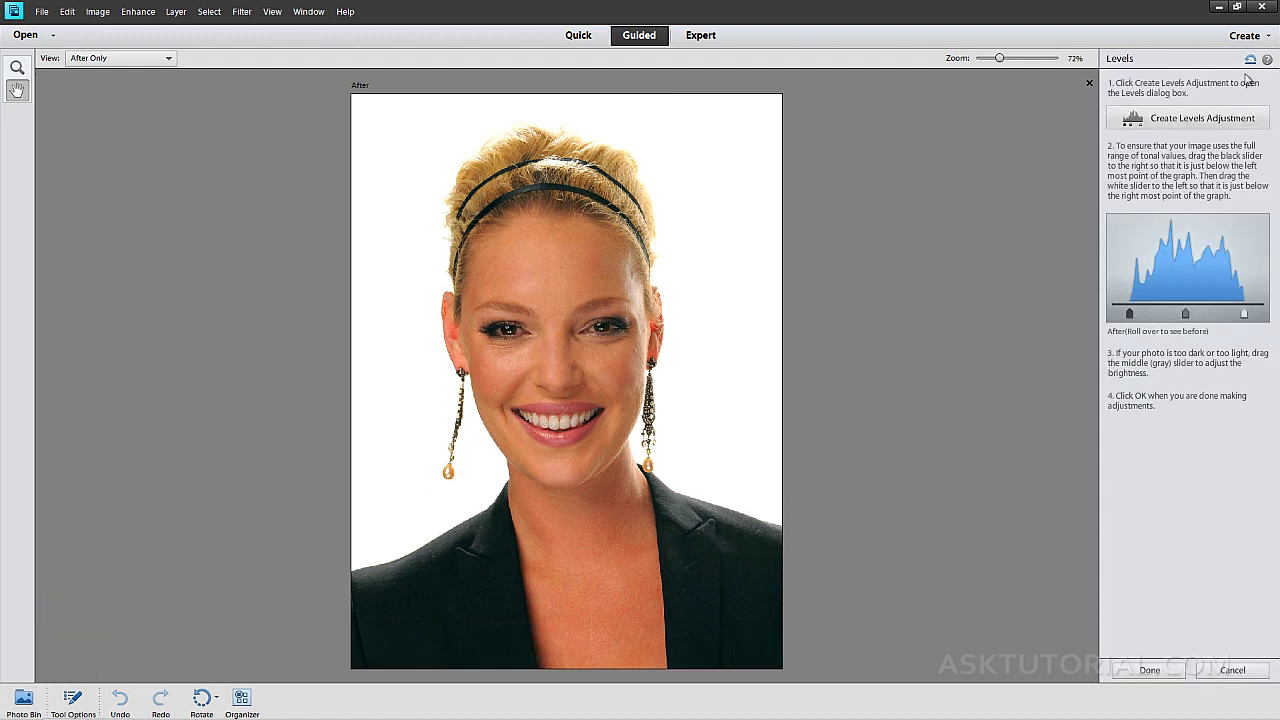
{"action": "left_click", "coordinate": [1232, 669]}
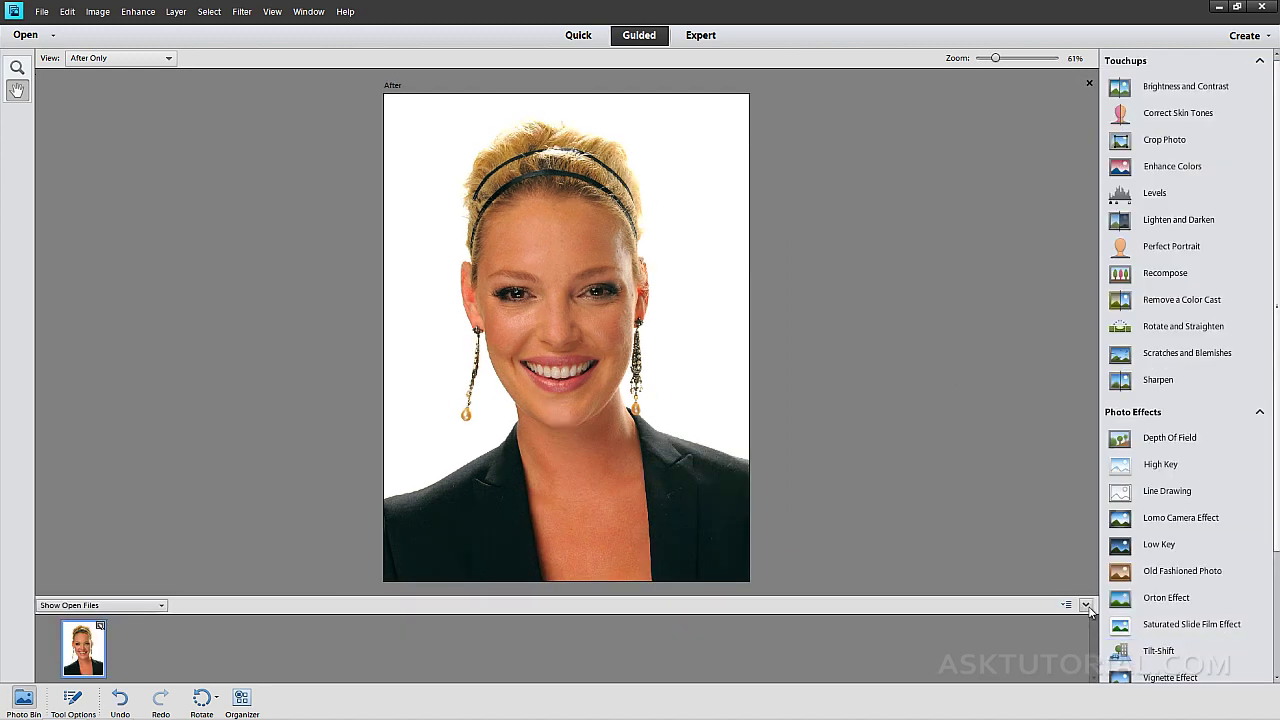
Open the Lighten and Darken guided edit for the portrait, try Auto Fix, and reset the result
{"action": "left_click", "coordinate": [1183, 221]}
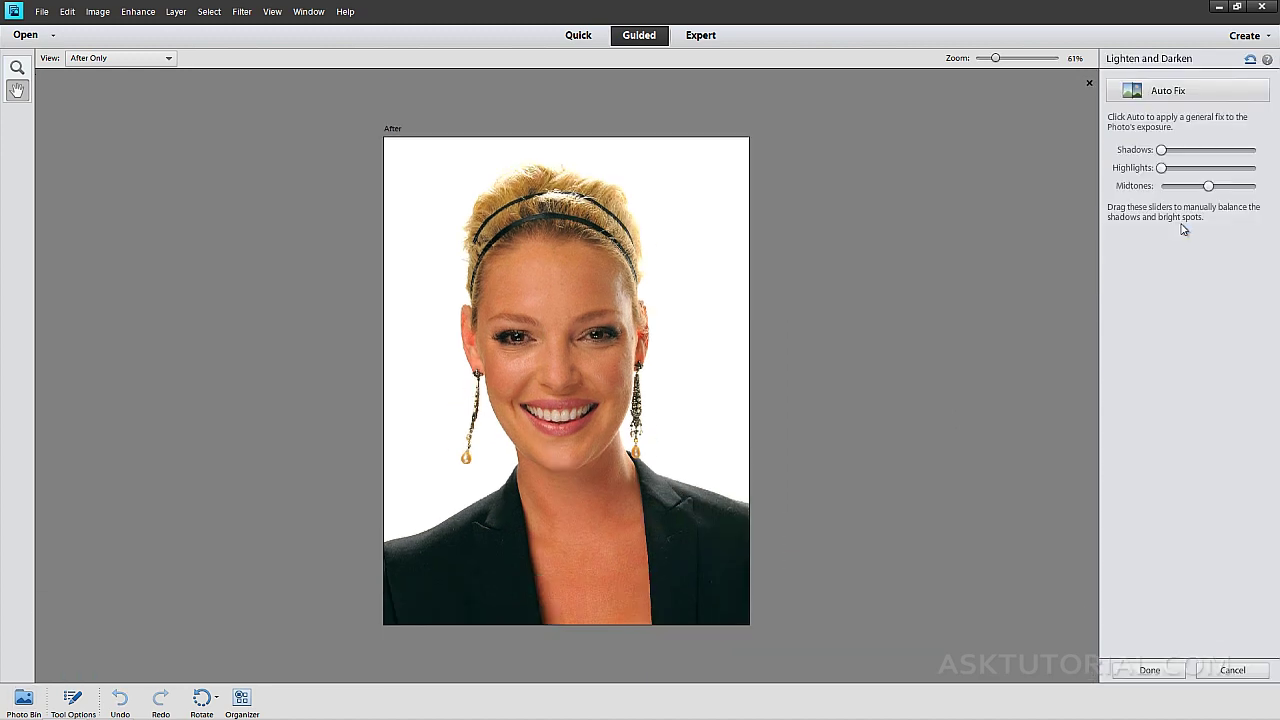
{"action": "left_click", "coordinate": [1174, 96]}
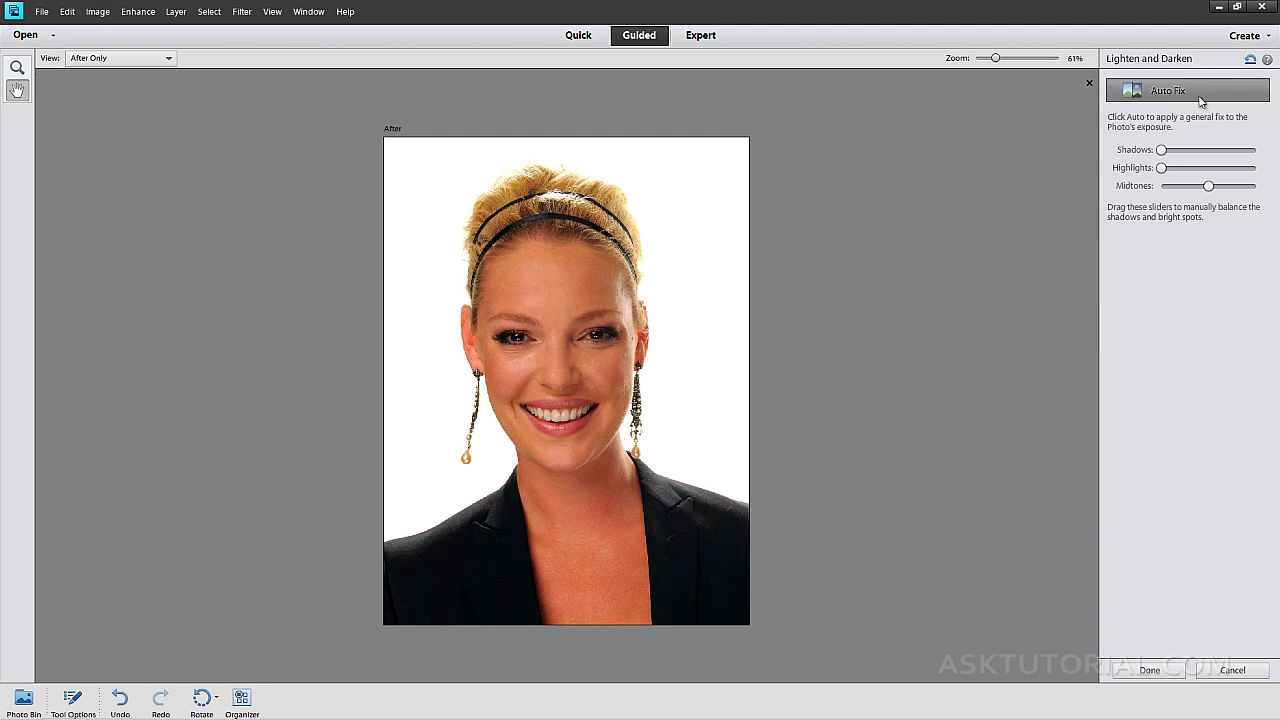
{"action": "left_click", "coordinate": [1249, 61]}
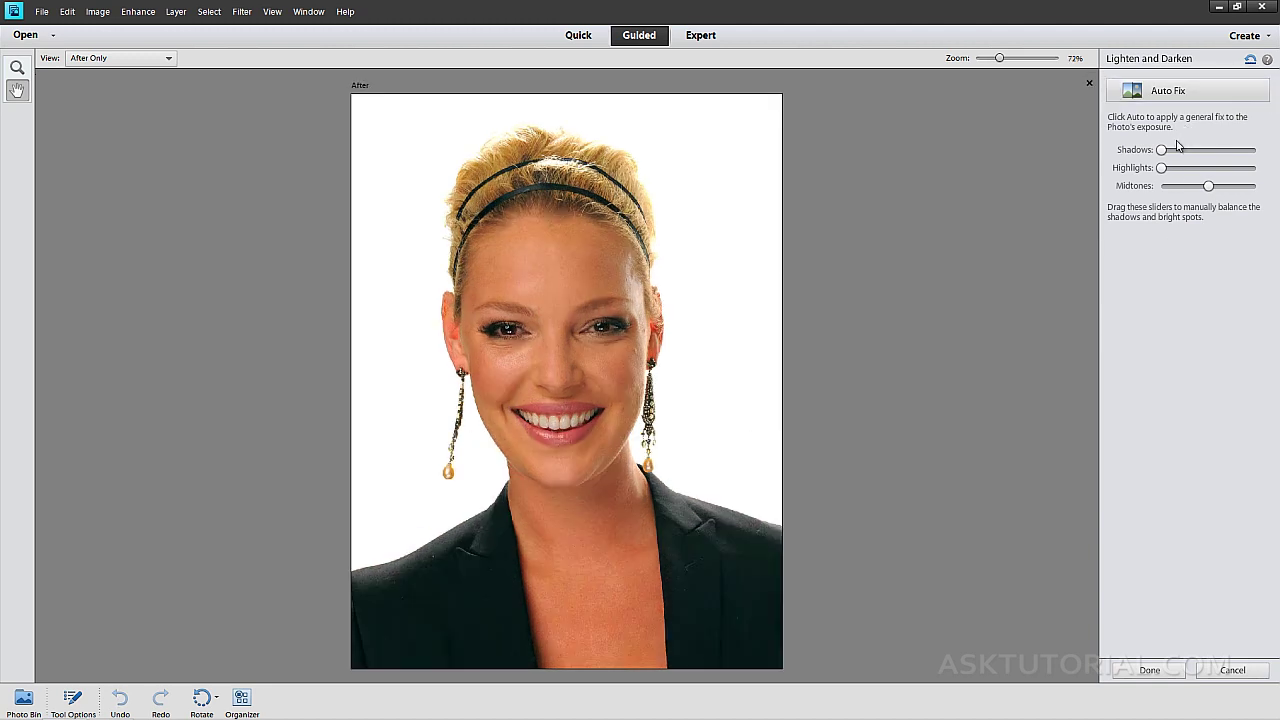
Try slightly higher shadows and midtones with highlights at 12 on the portrait, then reset and cancel the Lighten and Darken edit
{"action": "left_click_drag", "start_coordinate": [1162, 150], "coordinate": [1218, 191]}
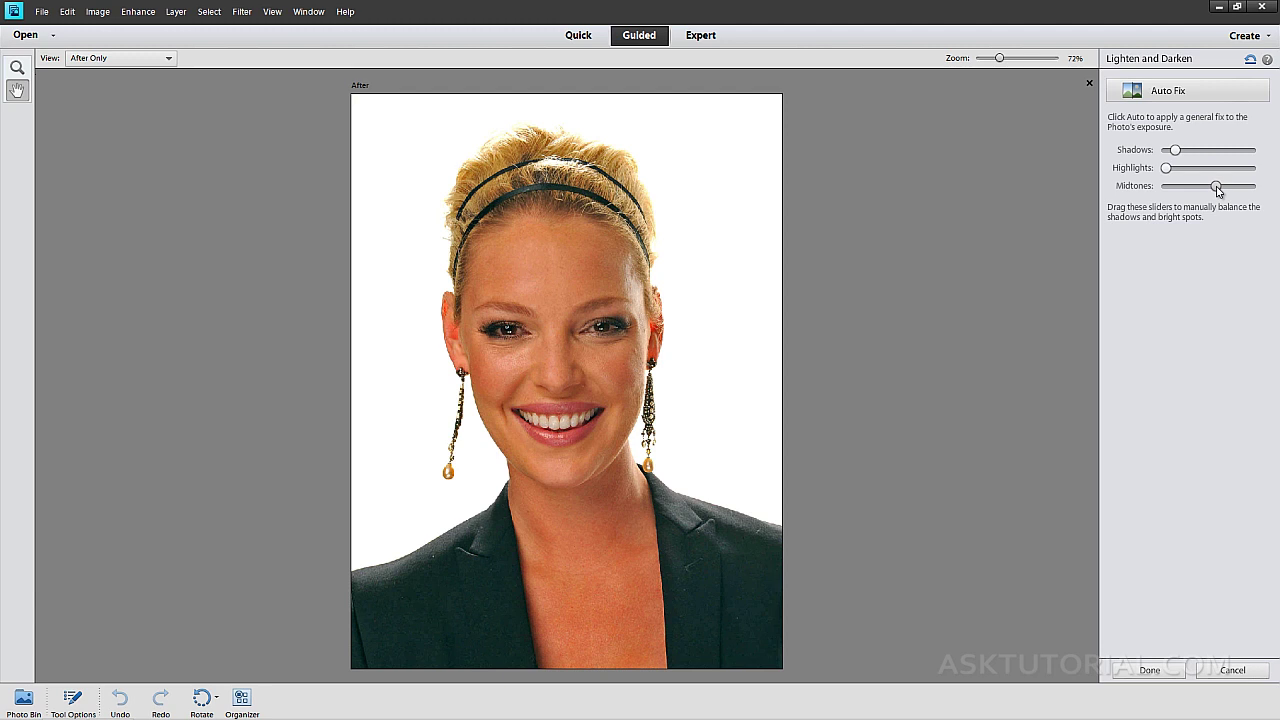
{"action": "left_click_drag", "start_coordinate": [1218, 191], "coordinate": [1171, 172]}
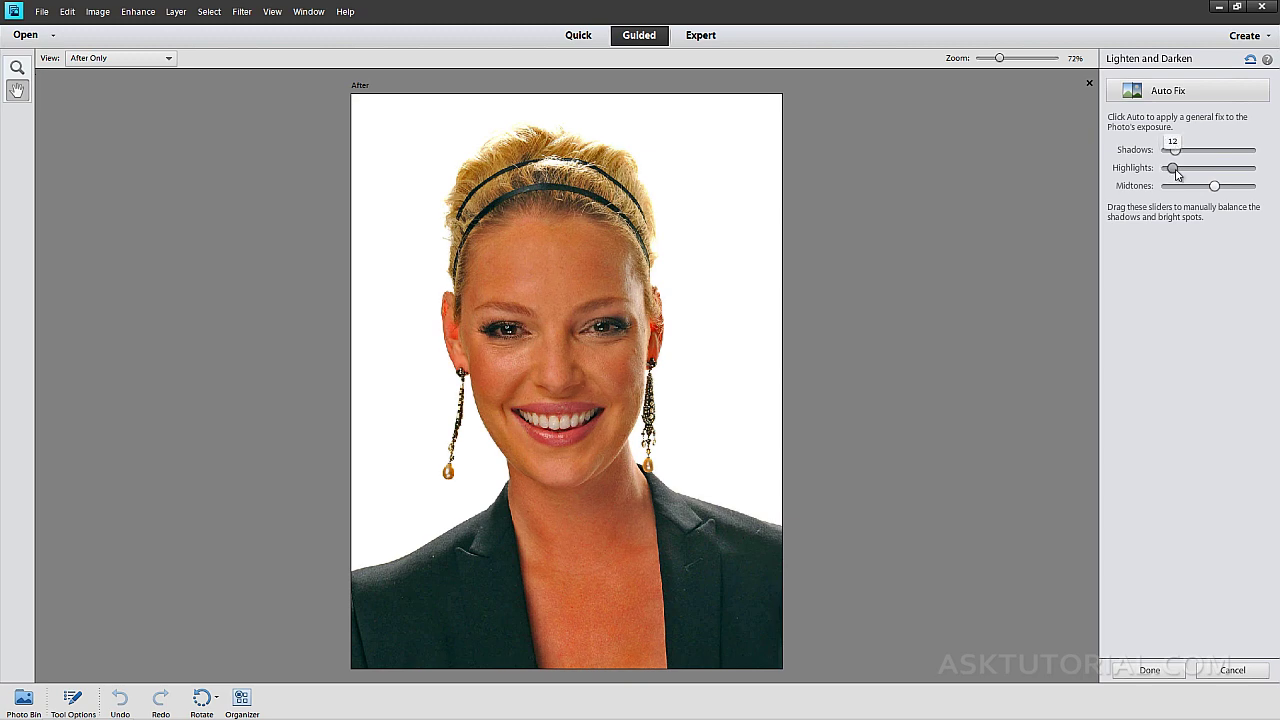
{"action": "left_click", "coordinate": [1250, 61]}
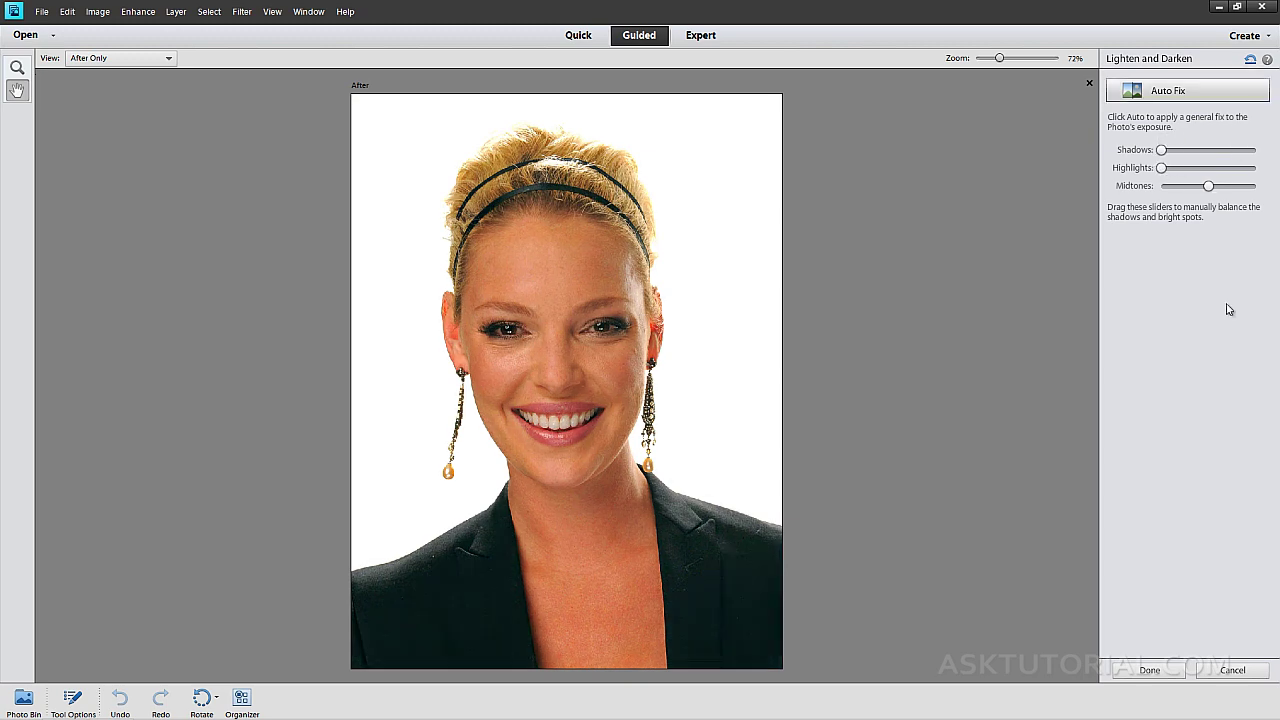
{"action": "left_click", "coordinate": [1230, 670]}
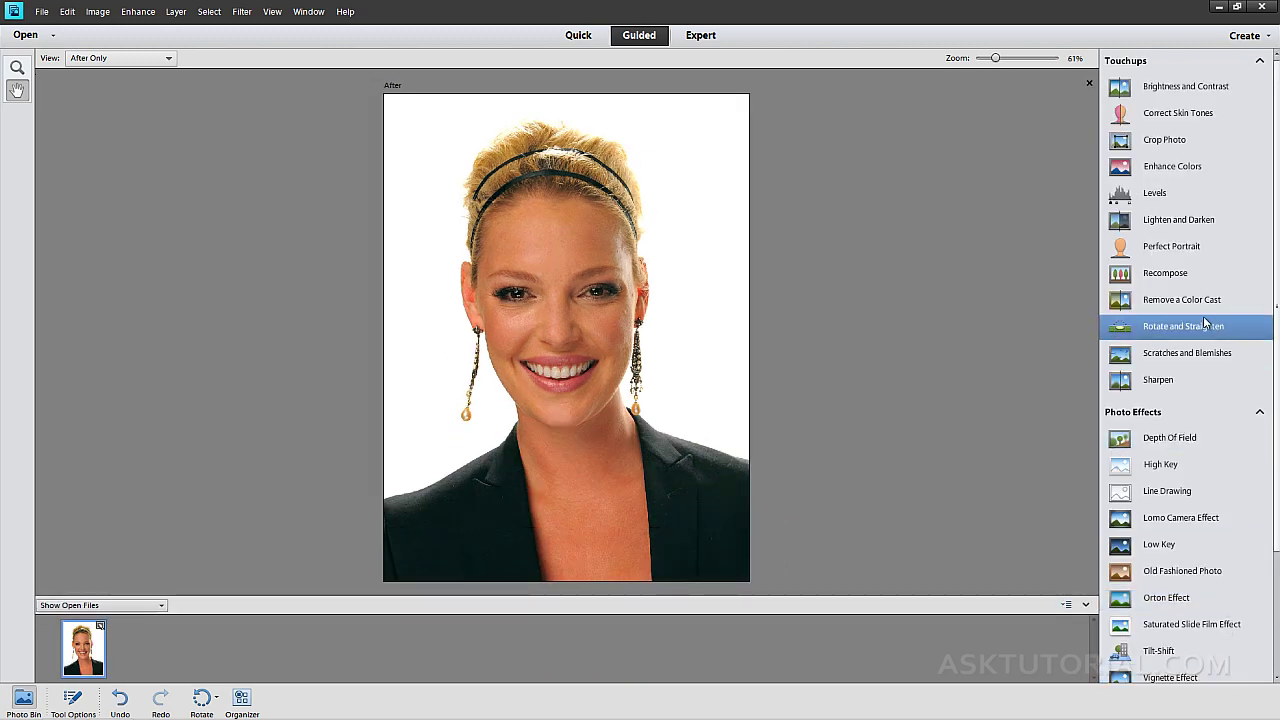